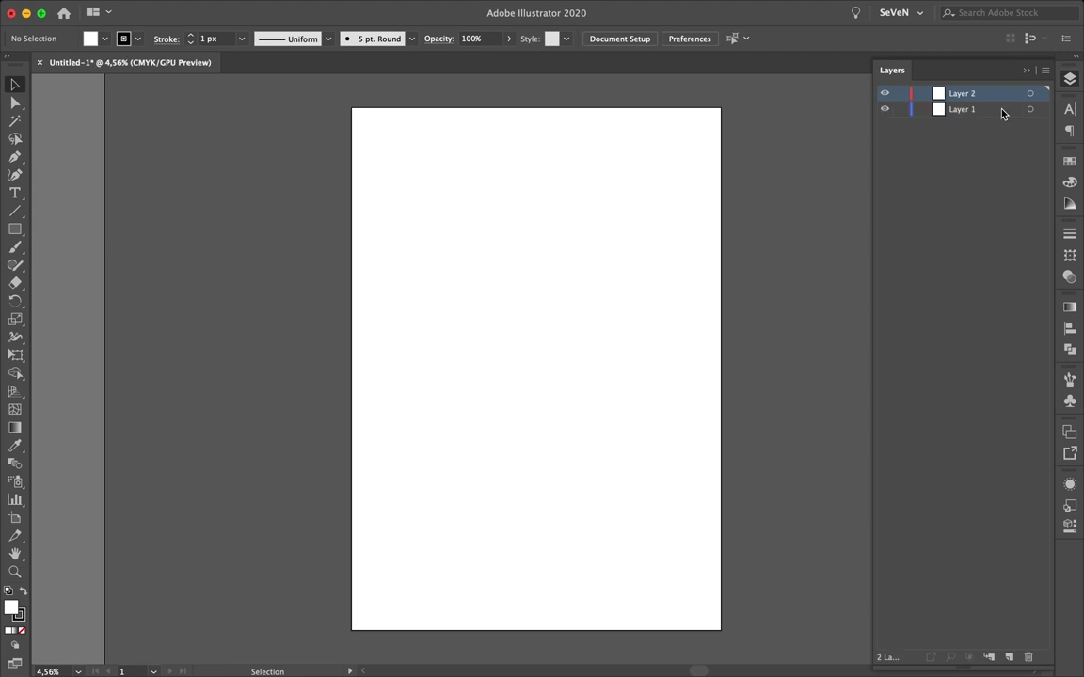
- Fill the page rectangle light grey and lock the background layer
{"action": "double_click", "coordinate": [10, 607]}
{"action": "left_click", "coordinate": [898, 442]}
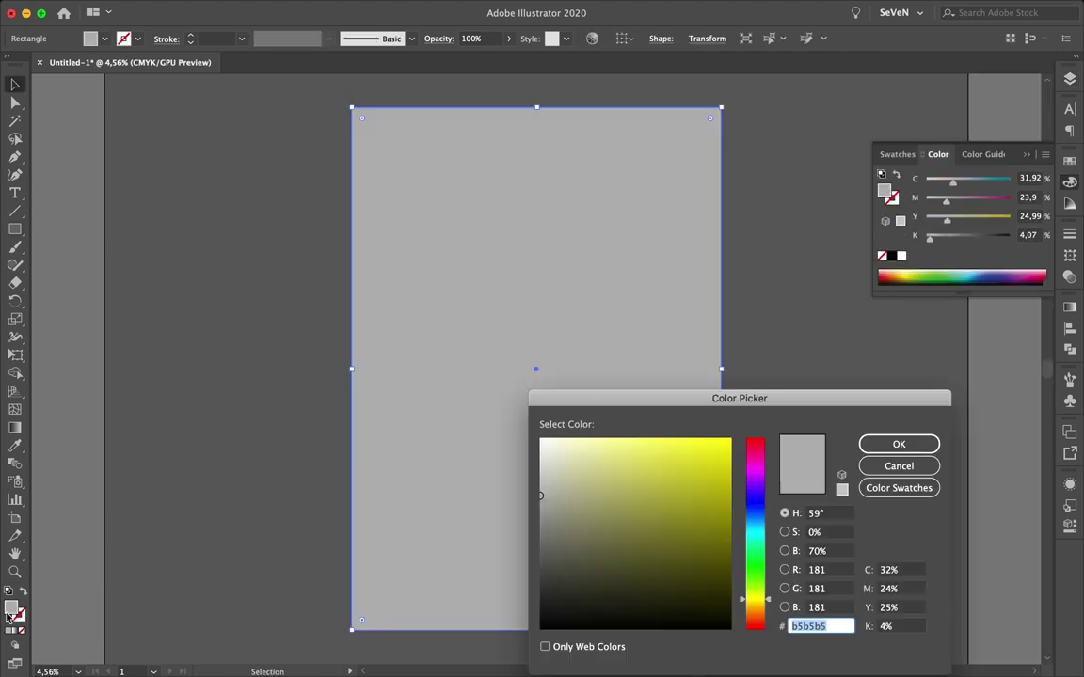
{"action": "left_click", "coordinate": [901, 109]}
{"action": "left_click", "coordinate": [990, 94]}
- Split the rectangle into a 21 by 21 grid with 21 px gutters
{"action": "left_click_drag", "start_coordinate": [720, 625], "coordinate": [721, 629]}
{"action": "left_click", "coordinate": [186, 9]}
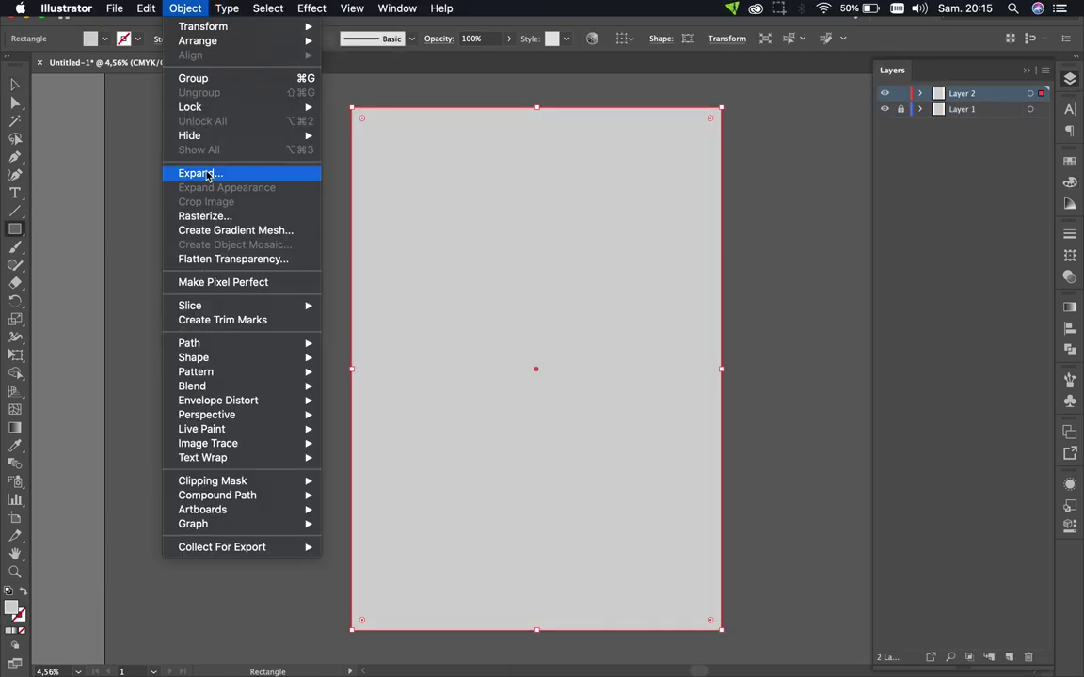
{"action": "left_click", "coordinate": [343, 461]}
{"action": "left_click", "coordinate": [967, 312]}
{"action": "left_click", "coordinate": [757, 449]}
{"action": "left_click", "coordinate": [847, 362]}
{"action": "type", "text": "21"}
{"action": "left_click", "coordinate": [1006, 362]}
{"action": "type", "text": "21"}
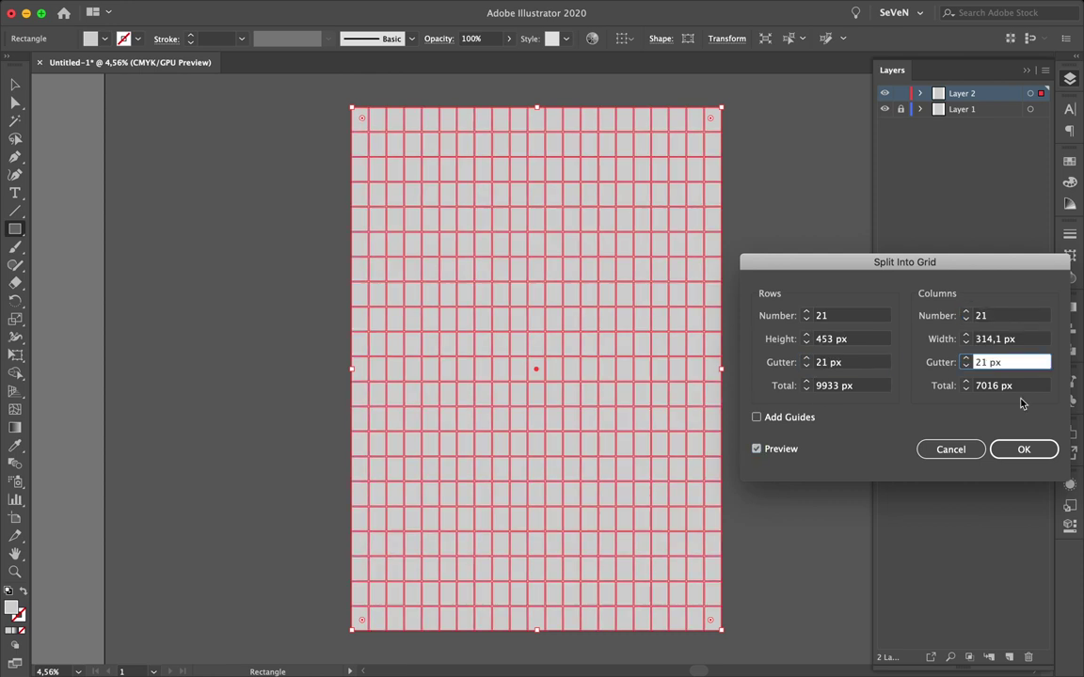
{"action": "left_click", "coordinate": [1023, 451]}
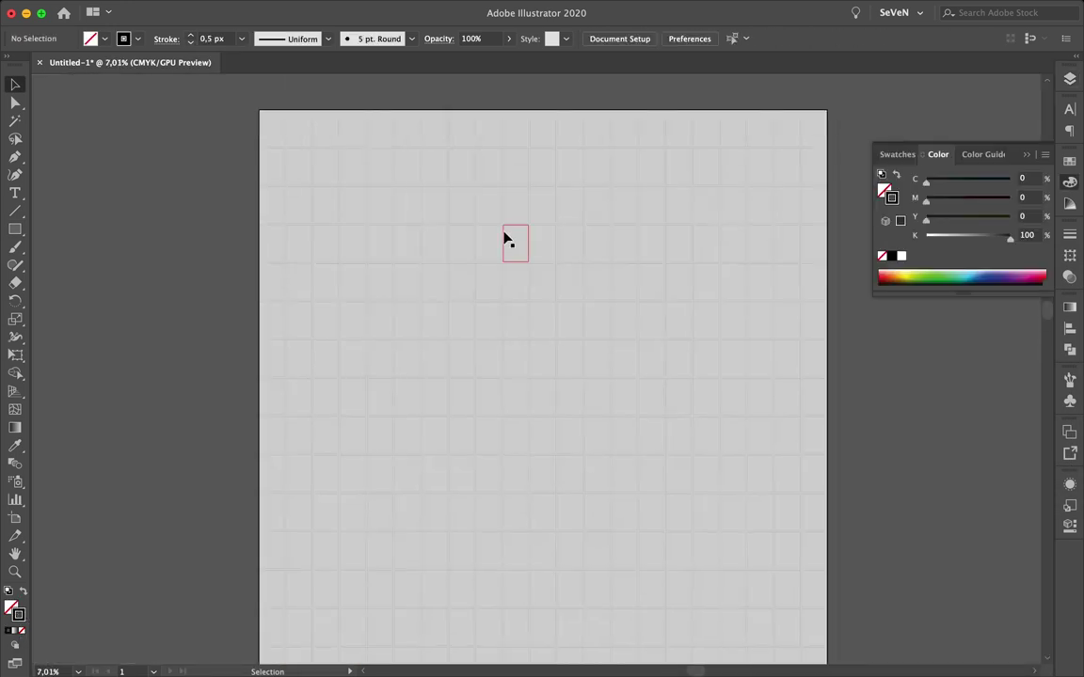
- Add a new layer in the Layers panel and rename it
{"action": "left_click", "coordinate": [1070, 79]}
{"action": "type", "text": "Grid"}
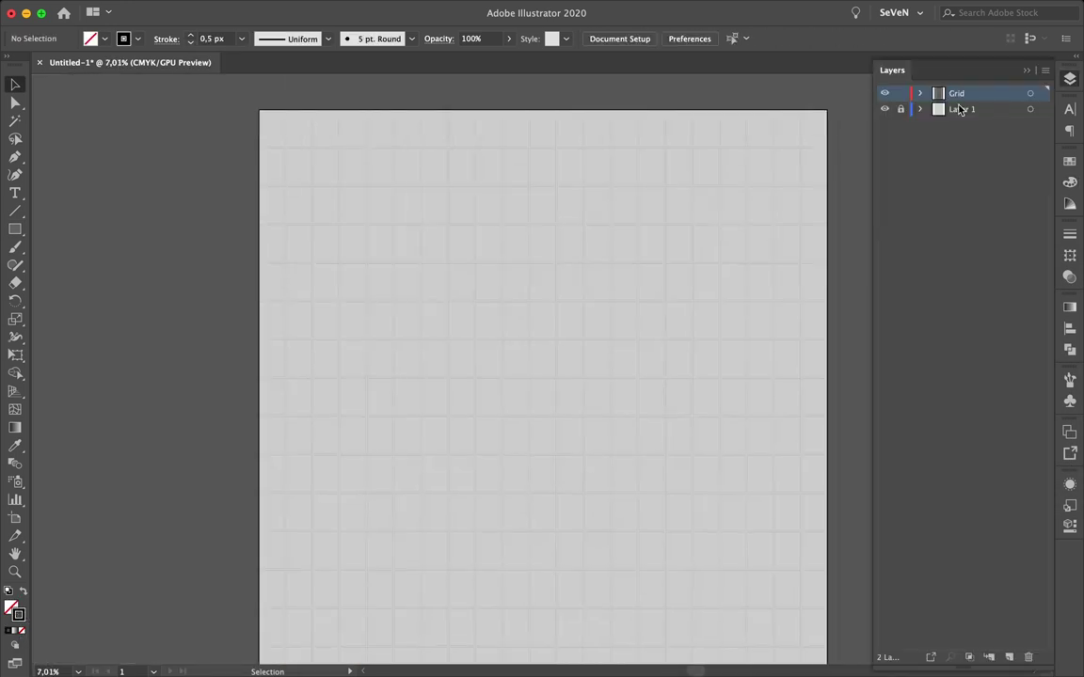
{"action": "left_click", "coordinate": [1009, 658]}
{"action": "double_click", "coordinate": [963, 109]}
{"action": "scroll", "coordinate": [27, 231], "scroll_direction": "down", "scroll_amount": 3}
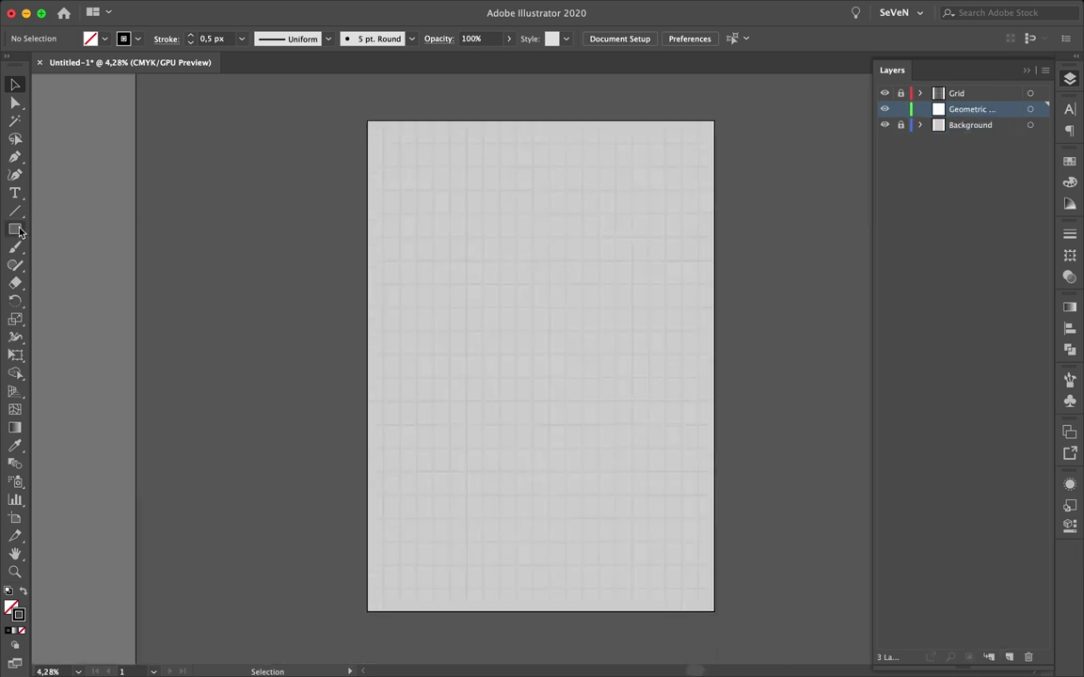
- Draw a white circle with a 10 px outline near the top and a polygon near the page bottom
{"action": "left_click_drag", "start_coordinate": [639, 178], "coordinate": [665, 204]}
{"action": "left_click", "coordinate": [90, 39]}
{"action": "left_click", "coordinate": [26, 66]}
{"action": "left_click", "coordinate": [15, 228]}
{"action": "left_click", "coordinate": [90, 283]}
{"action": "mouse_move", "coordinate": [649, 284]}
{"action": "left_mouse_down"}
{"action": "mouse_move", "coordinate": [739, 402]}
{"action": "mouse_move", "coordinate": [621, 282]}
{"action": "left_mouse_up"}
{"action": "key", "text": "v"}
{"action": "left_click_drag", "start_coordinate": [601, 269], "coordinate": [649, 508]}
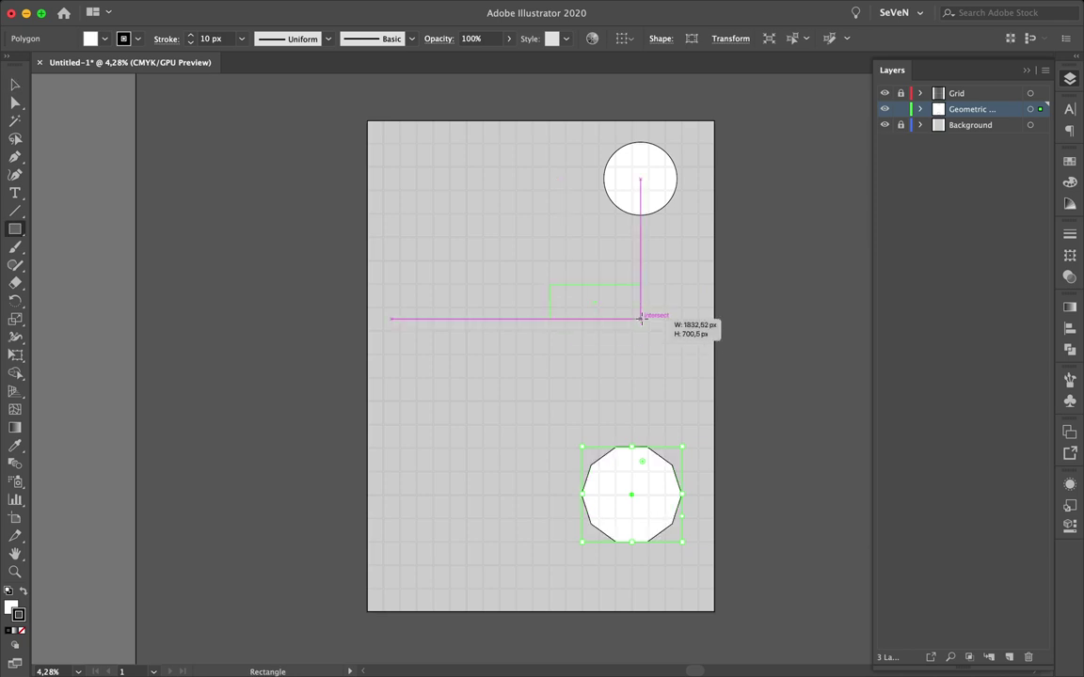
- Set blend options to Specified Steps and blend the circle through the rectangle and polygon
{"action": "left_click", "coordinate": [640, 179], "text": "shift"}
{"action": "double_click", "coordinate": [15, 463]}
{"action": "left_click", "coordinate": [773, 305]}
{"action": "left_click", "coordinate": [774, 336]}
{"action": "left_click", "coordinate": [865, 374]}
{"action": "left_click", "coordinate": [623, 348]}
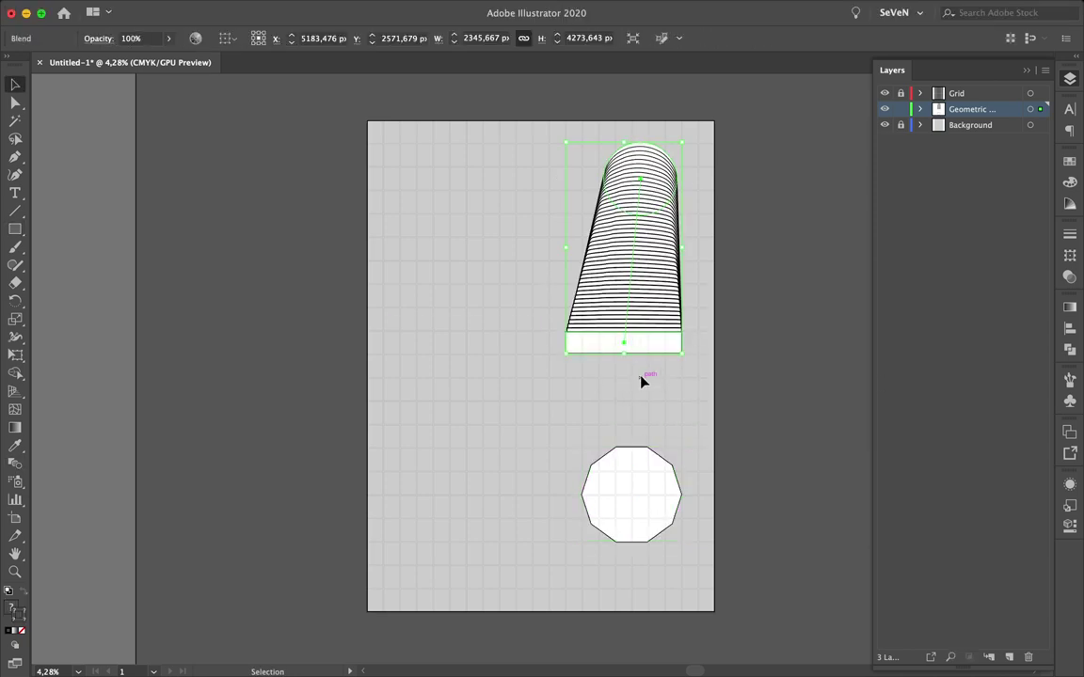
{"action": "left_click", "coordinate": [636, 500]}
- Drag the blend spine's anchor points to curve the tube into a twisting ribbon
{"action": "key", "text": "a"}
{"action": "left_click_drag", "start_coordinate": [636, 500], "coordinate": [644, 524]}
{"action": "left_click_drag", "start_coordinate": [649, 325], "coordinate": [611, 311]}
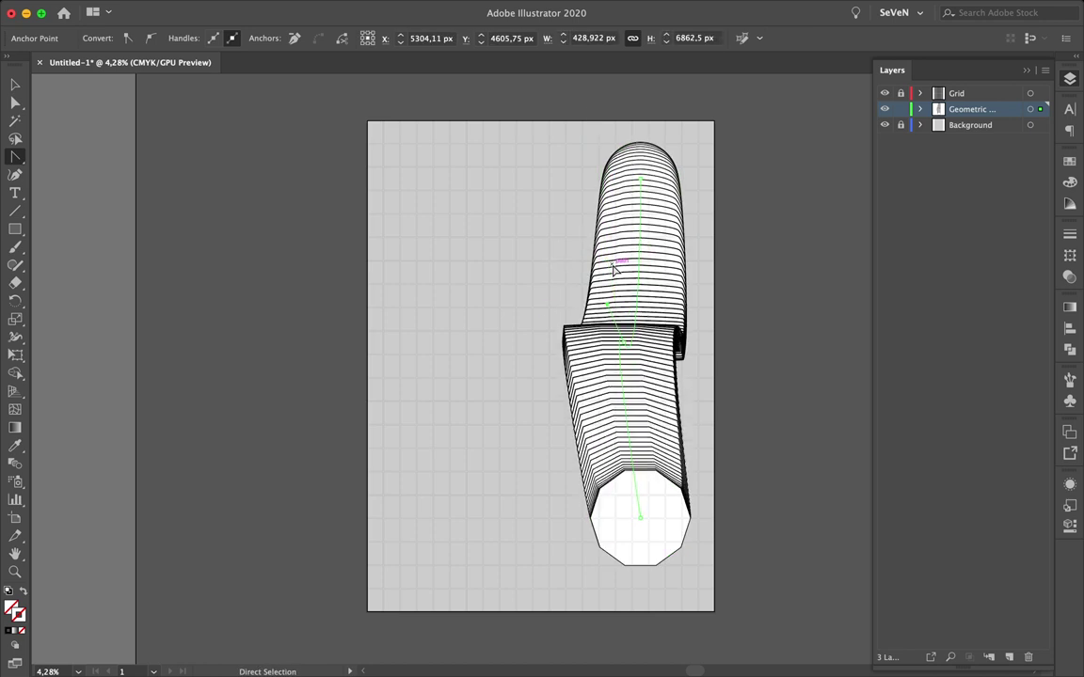
{"action": "left_click_drag", "start_coordinate": [636, 167], "coordinate": [641, 170]}
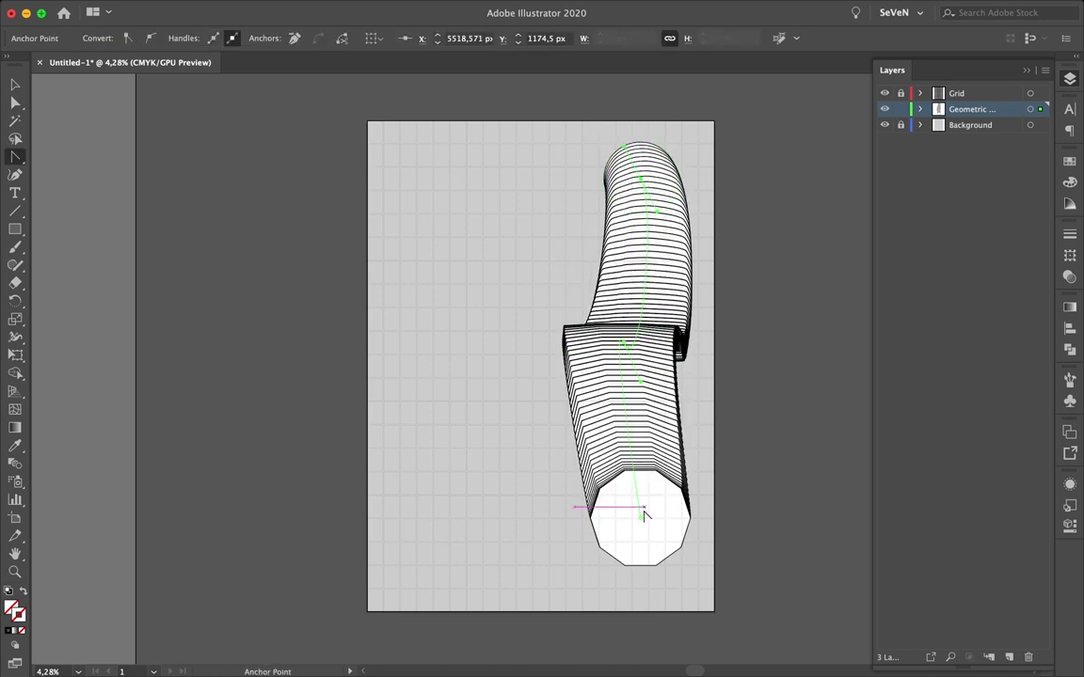
{"action": "left_click_drag", "start_coordinate": [644, 516], "coordinate": [672, 475]}
{"action": "left_click", "coordinate": [626, 346]}
{"action": "left_click_drag", "start_coordinate": [624, 346], "coordinate": [614, 338]}
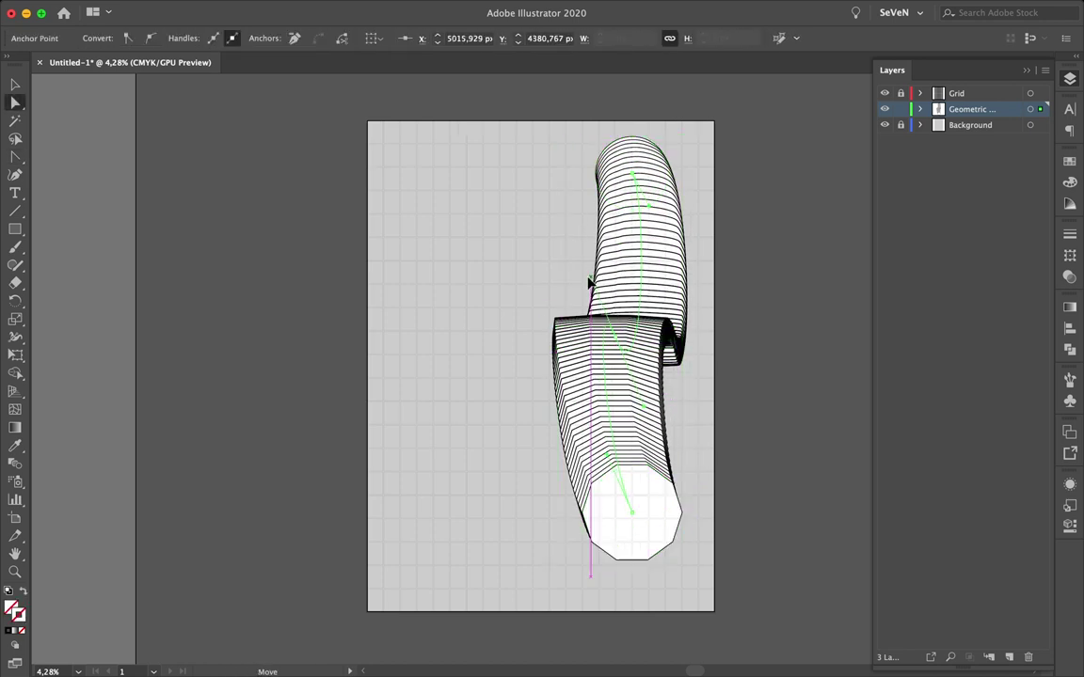
{"action": "left_click_drag", "start_coordinate": [640, 381], "coordinate": [658, 425]}
{"action": "left_click_drag", "start_coordinate": [633, 508], "coordinate": [644, 508]}
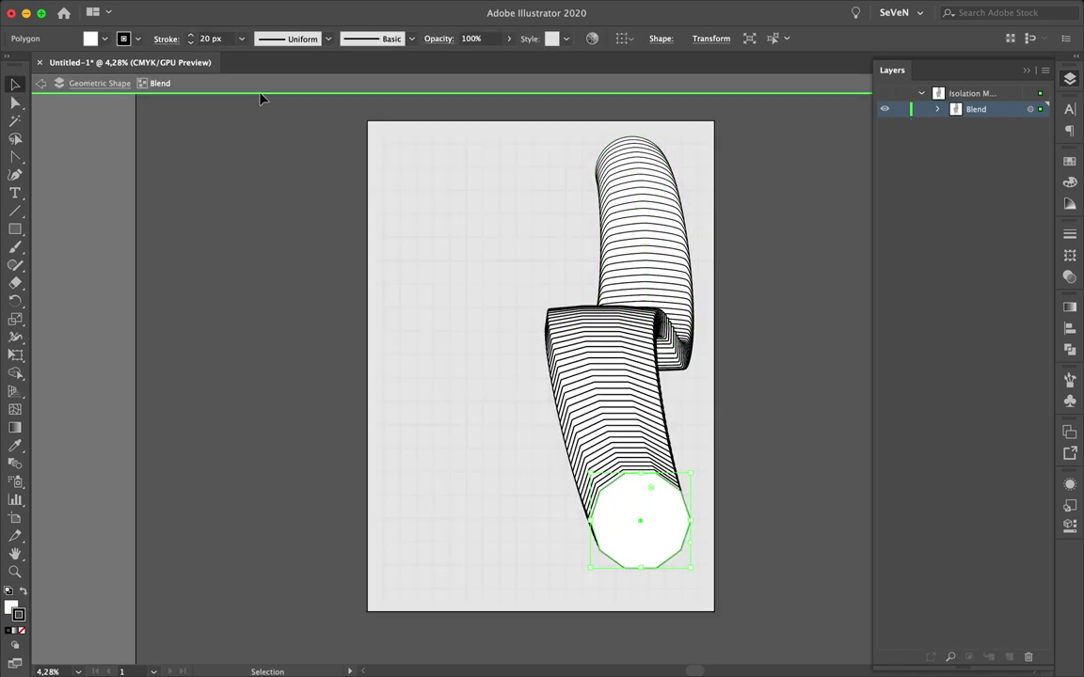
{"action": "key", "text": "w"}
{"action": "key", "text": "Return"}
- Increase the blend step count so the stripes are denser
{"action": "left_click", "coordinate": [983, 376]}
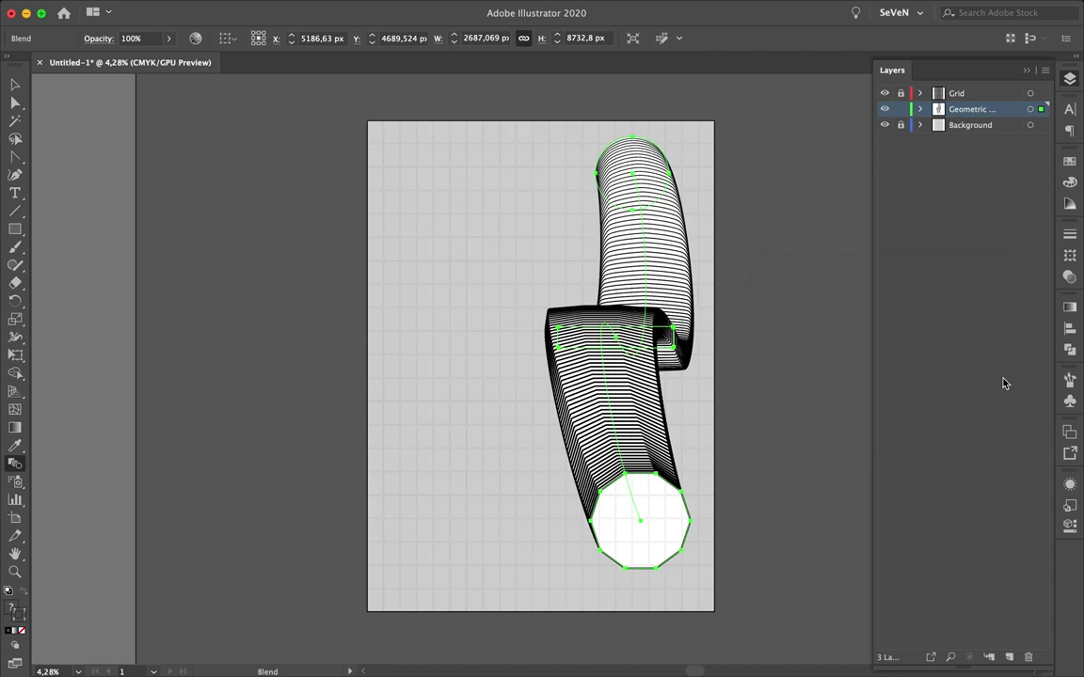
{"action": "key", "text": "v"}
{"action": "double_click", "coordinate": [647, 311]}
{"action": "key", "text": "Escape"}
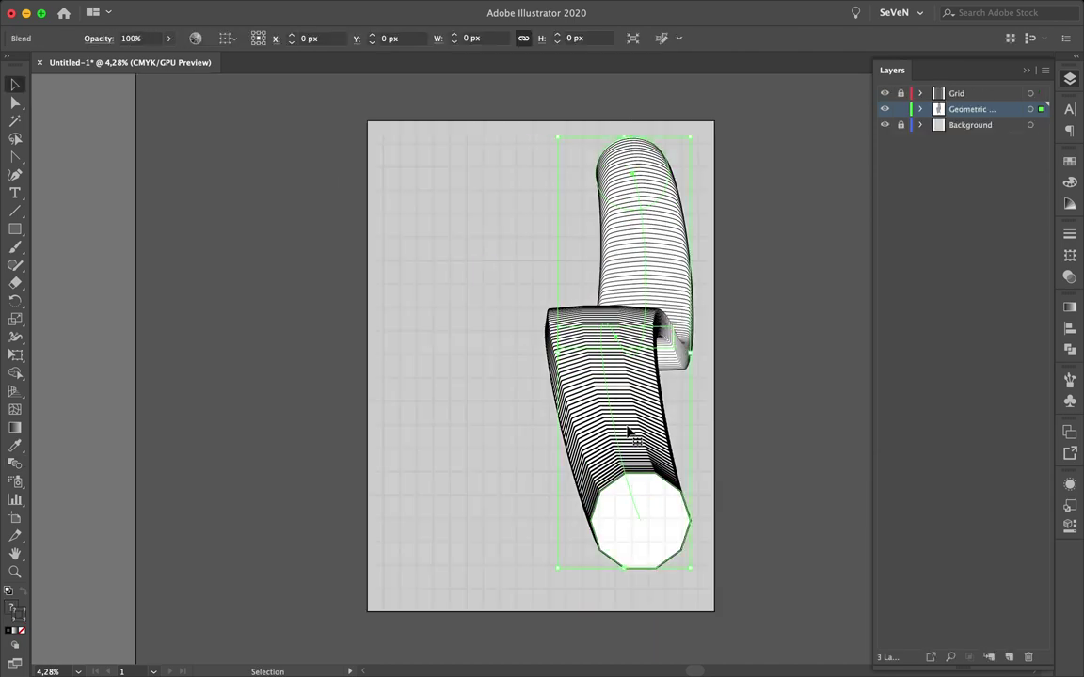
- Expand the blend into separate shapes and pull the polygon piece out to the left
{"action": "left_click", "coordinate": [186, 7]}
{"action": "left_click", "coordinate": [387, 365]}
{"action": "key", "text": "super+plus"}
{"action": "key", "text": "super+plus"}
{"action": "left_click", "coordinate": [187, 7]}
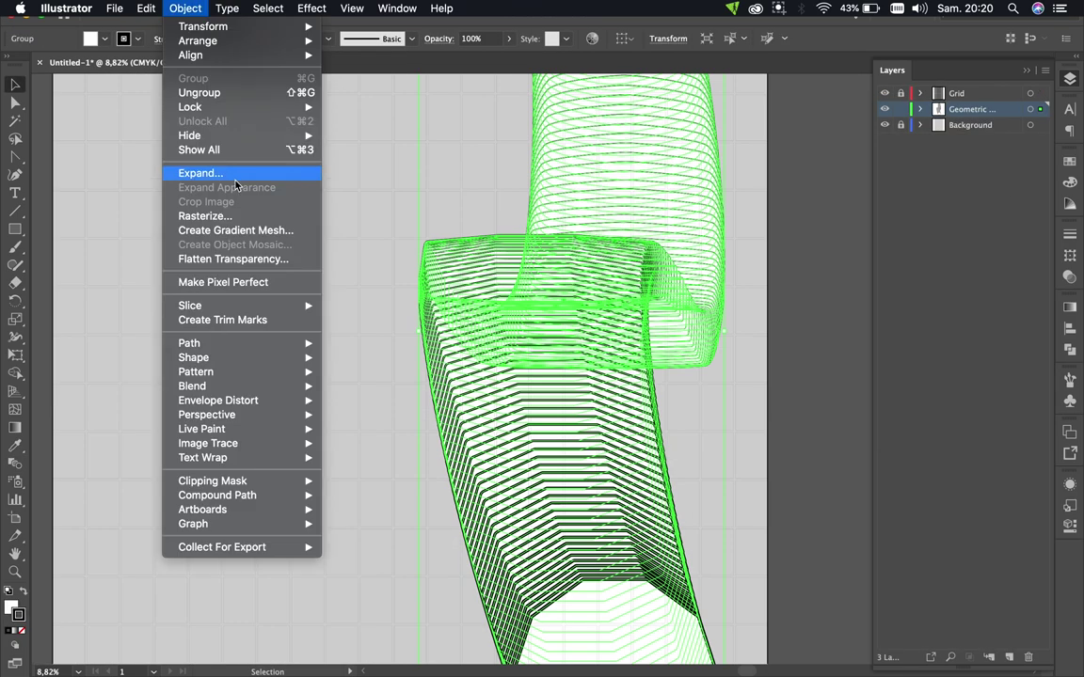
{"action": "left_click", "coordinate": [223, 169]}
{"action": "key", "text": "shift+super+a"}
{"action": "double_click", "coordinate": [488, 314]}
{"action": "left_click_drag", "start_coordinate": [488, 314], "coordinate": [472, 314]}
{"action": "key", "text": "super+minus"}
{"action": "key", "text": "Escape"}
- Select matching stripes with the Magic Wand and make them bold black bands
{"action": "double_click", "coordinate": [556, 399]}
{"action": "key", "text": "Escape"}
{"action": "key", "text": "y"}
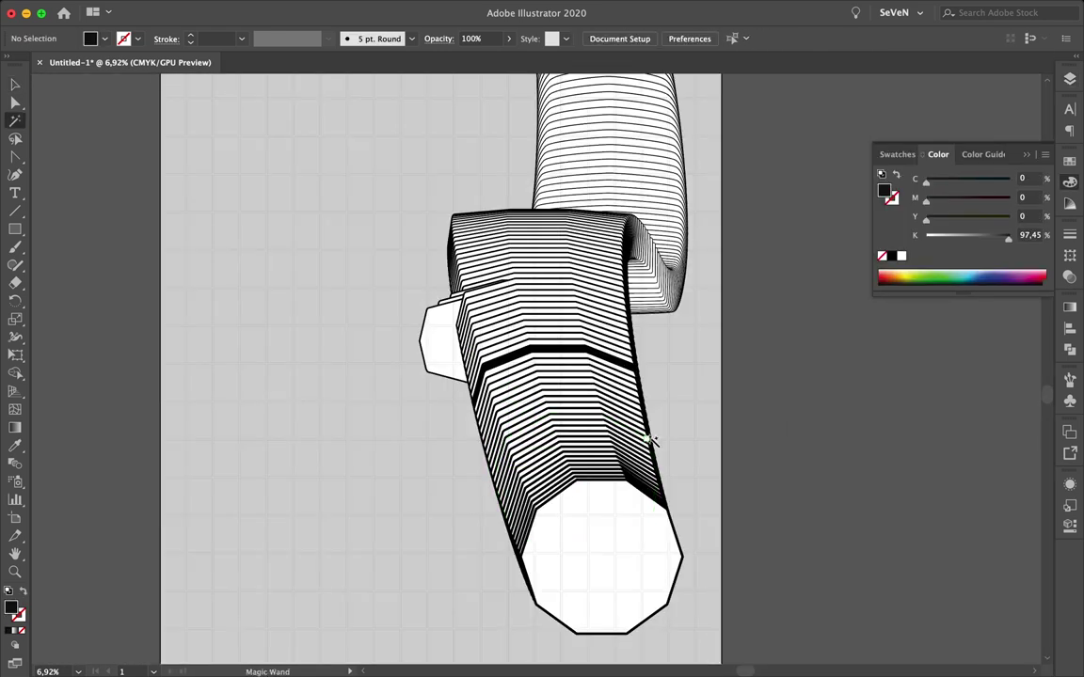
{"action": "left_click", "coordinate": [588, 593]}
{"action": "double_click", "coordinate": [883, 189]}
{"action": "key", "text": "Return"}
{"action": "key", "text": "shift+super+a"}
- Move a rounded stripe and its group further up the tube
{"action": "key", "text": "a"}
{"action": "scroll", "coordinate": [559, 278], "scroll_direction": "up", "scroll_amount": 3}
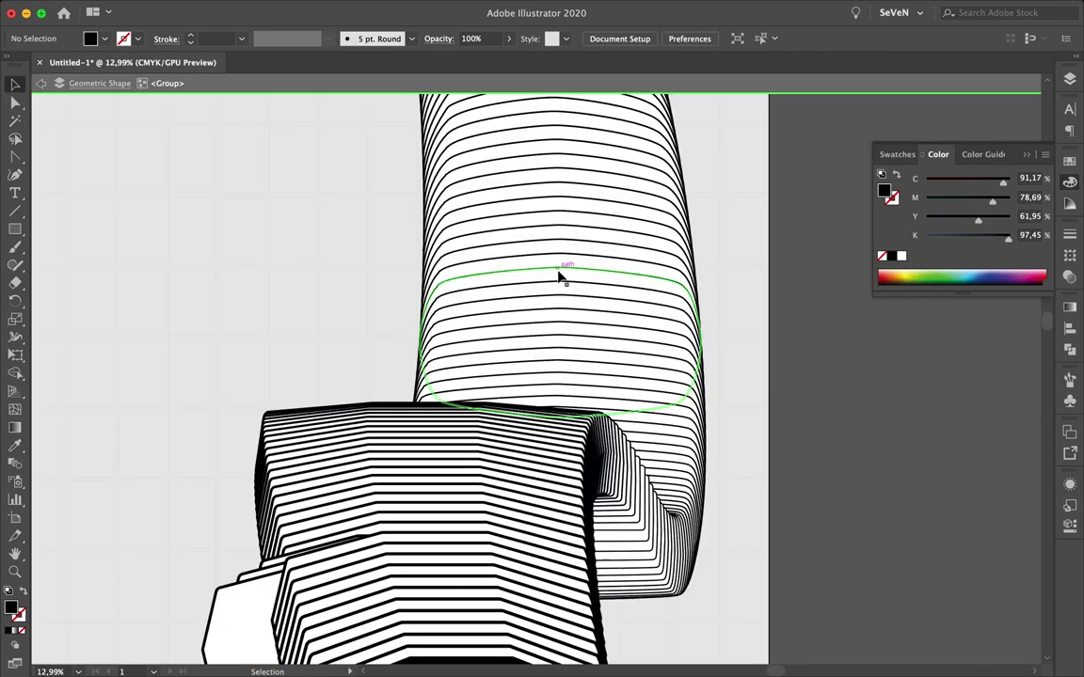
{"action": "left_click", "coordinate": [523, 284]}
{"action": "key", "text": "v"}
{"action": "left_click_drag", "start_coordinate": [523, 284], "coordinate": [677, 295]}
{"action": "scroll", "coordinate": [351, 312], "scroll_direction": "down", "scroll_amount": 3}
{"action": "left_click", "coordinate": [656, 407]}
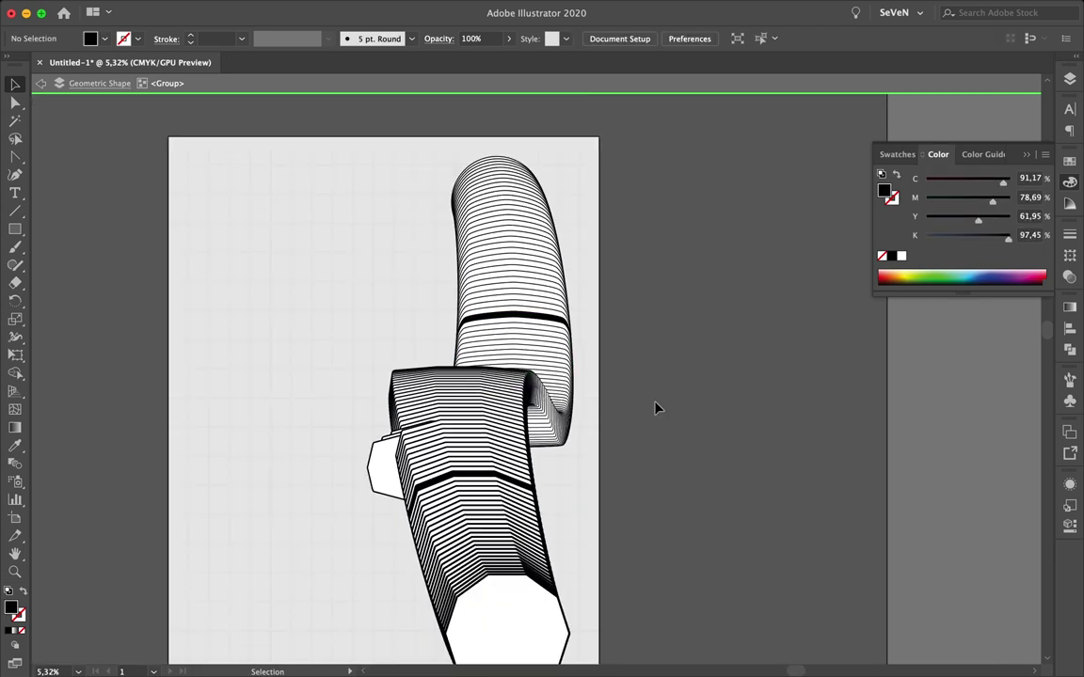
{"action": "scroll", "coordinate": [437, 169], "scroll_direction": "up", "scroll_amount": 2}
{"action": "scroll", "coordinate": [438, 169], "scroll_direction": "up", "scroll_amount": 2}
{"action": "left_click", "coordinate": [502, 231]}
{"action": "left_click_drag", "start_coordinate": [526, 232], "coordinate": [551, 237]}
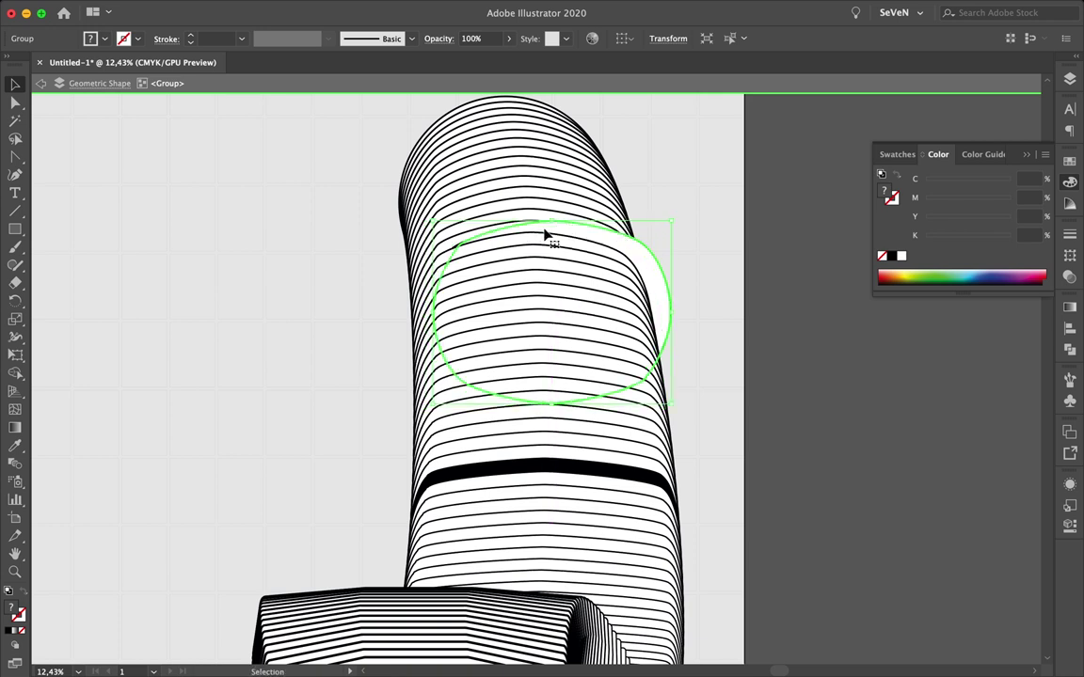
- Reorder a stripe's layer and draw a small white bar at the tube's right side
{"action": "left_click", "coordinate": [1069, 79]}
{"action": "left_click_drag", "start_coordinate": [988, 404], "coordinate": [1001, 427]}
{"action": "key", "text": "m"}
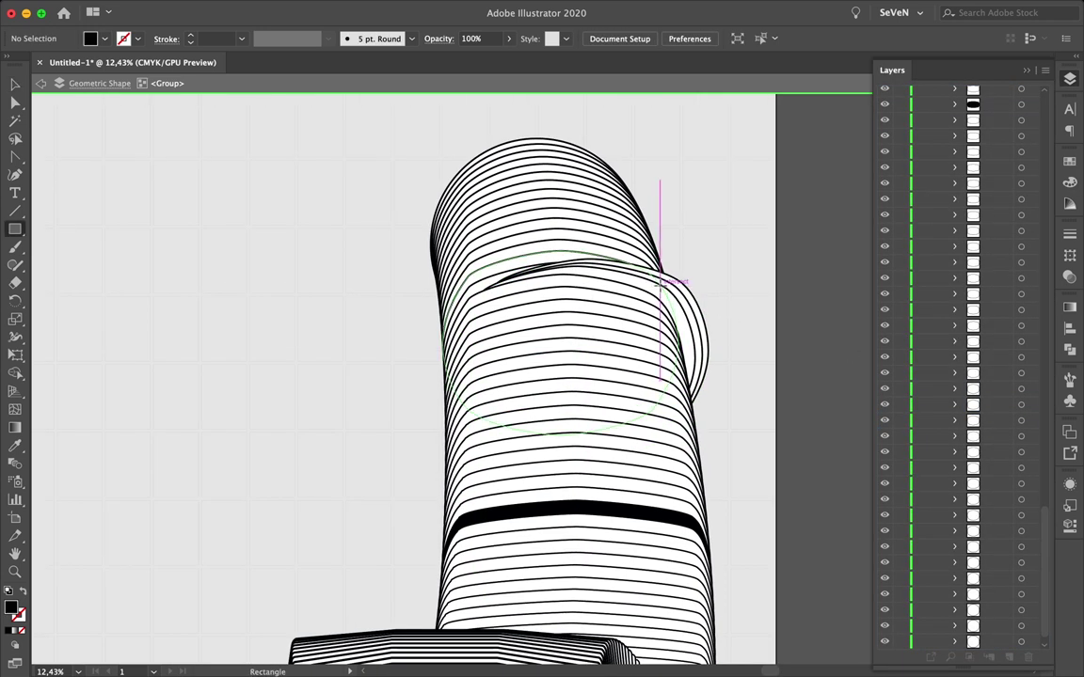
{"action": "left_click_drag", "start_coordinate": [664, 297], "coordinate": [741, 374]}
{"action": "left_click", "coordinate": [90, 39]}
{"action": "double_click", "coordinate": [20, 73]}
{"action": "left_click", "coordinate": [622, 455]}
{"action": "scroll", "coordinate": [991, 123], "scroll_direction": "up", "scroll_amount": 15}
{"action": "scroll", "coordinate": [979, 527], "scroll_direction": "down", "scroll_amount": 5}
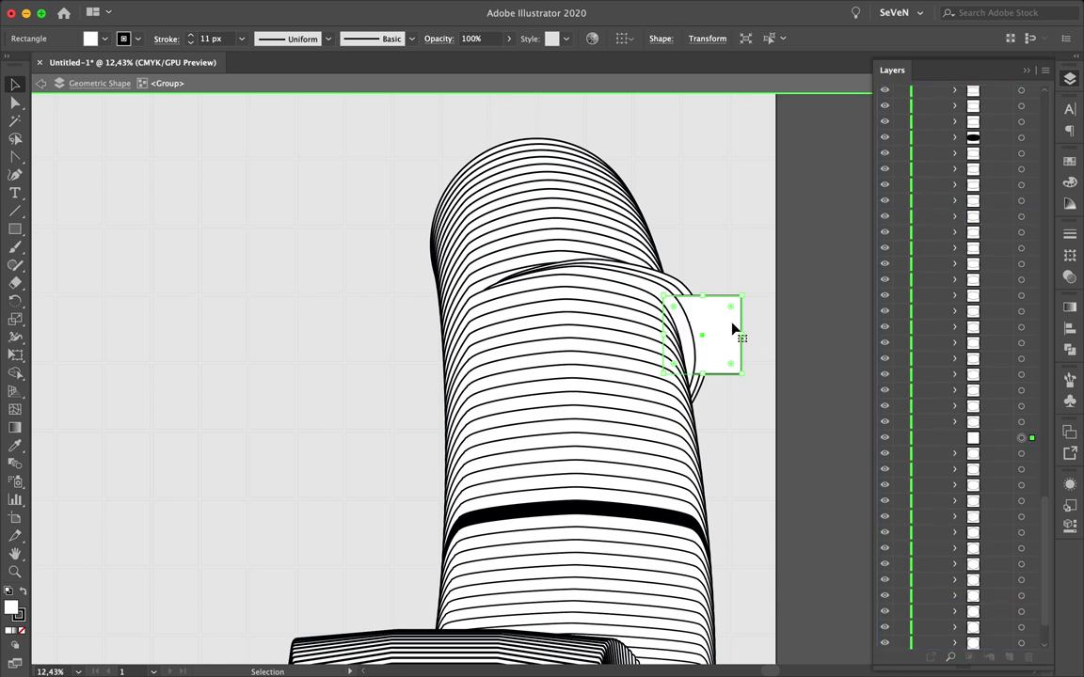
{"action": "left_click_drag", "start_coordinate": [664, 298], "coordinate": [694, 355]}
- Place white bars at the tube's top and left, lowering a bar's layer in the stack
{"action": "left_click", "coordinate": [995, 358]}
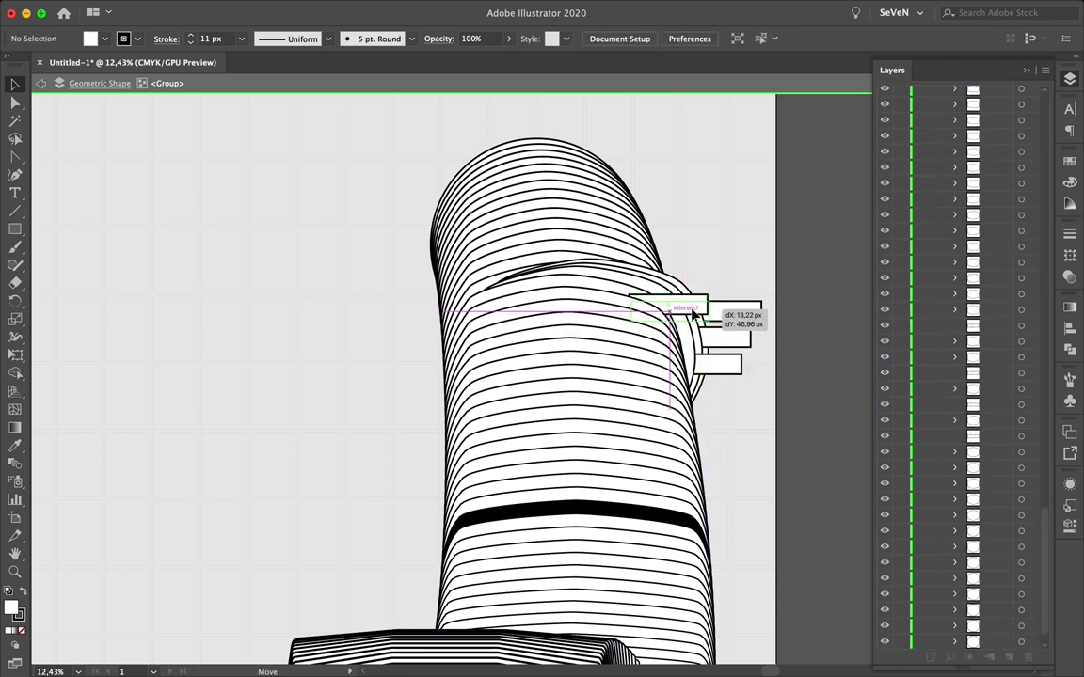
{"action": "left_click_drag", "start_coordinate": [390, 227], "coordinate": [393, 228]}
{"action": "left_click_drag", "start_coordinate": [973, 342], "coordinate": [990, 603]}
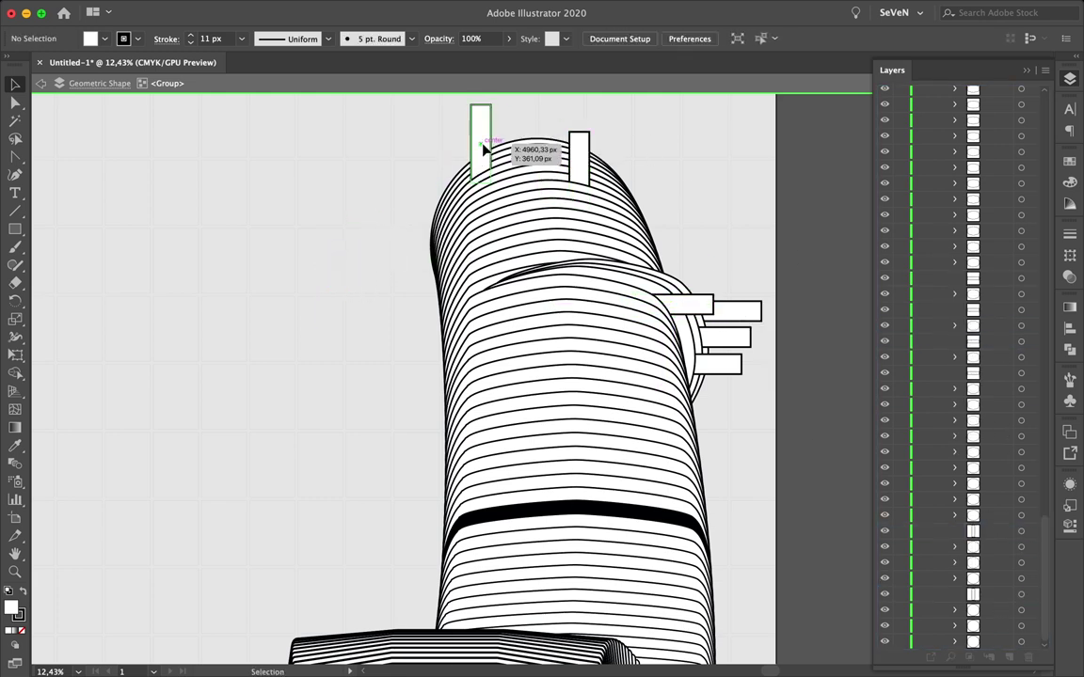
{"action": "left_click_drag", "start_coordinate": [428, 463], "coordinate": [380, 411]}
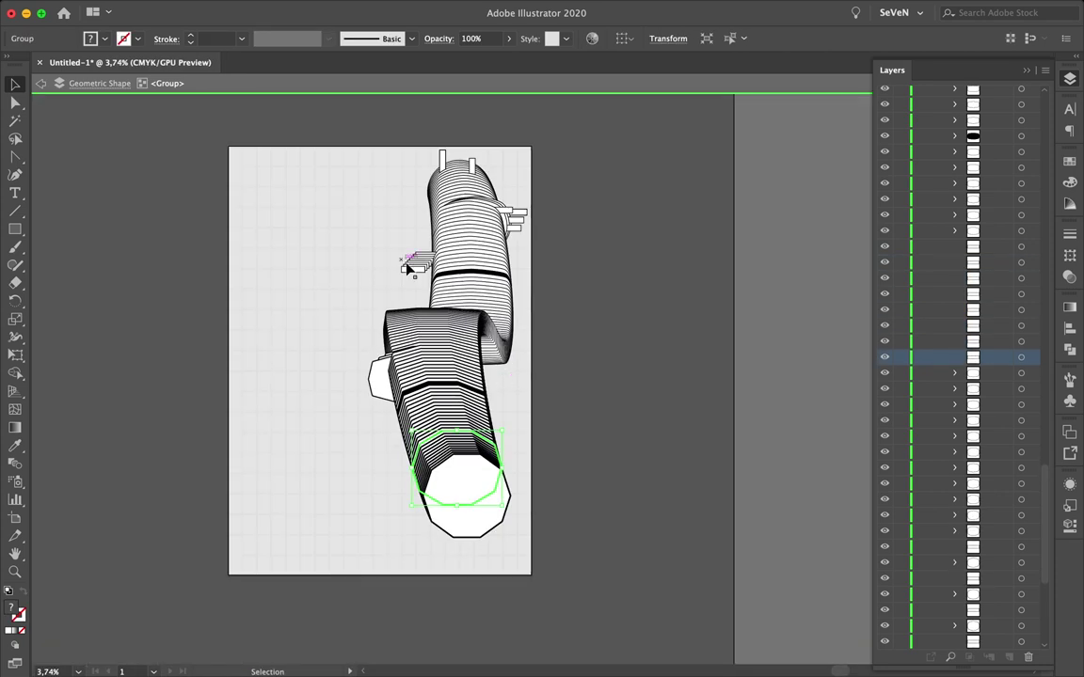
{"action": "scroll", "coordinate": [437, 272], "scroll_direction": "up", "scroll_amount": 5}
{"action": "scroll", "coordinate": [437, 273], "scroll_direction": "up", "scroll_amount": 3}
{"action": "left_click", "coordinate": [996, 246]}
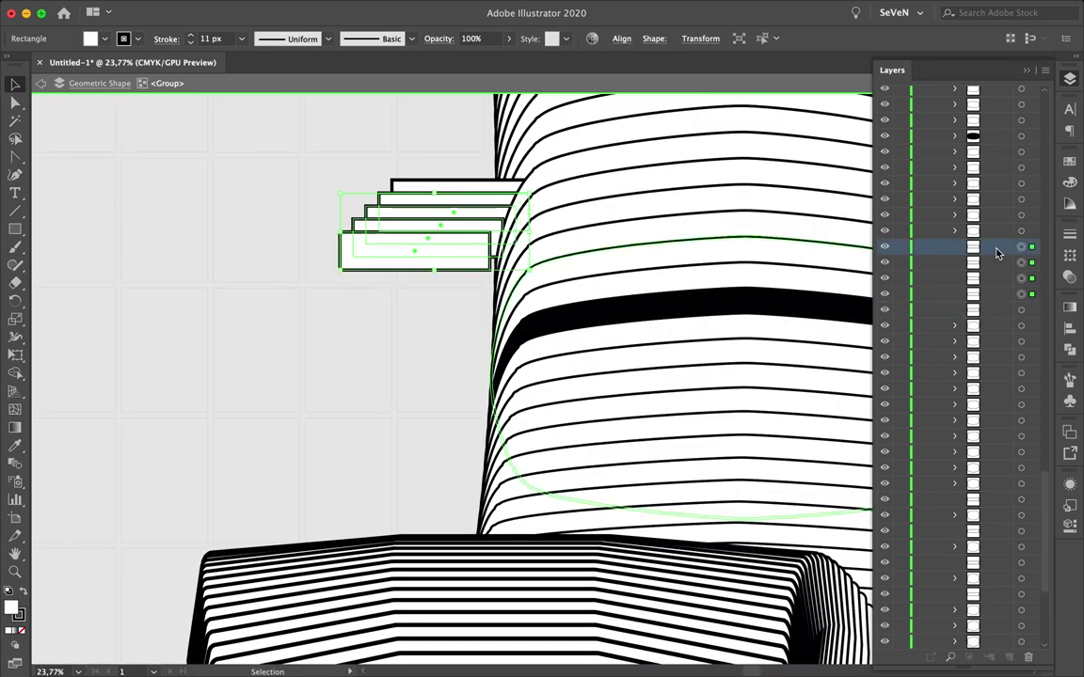
{"action": "left_click", "coordinate": [451, 370]}
{"action": "left_click", "coordinate": [444, 307]}
{"action": "scroll", "coordinate": [438, 266], "scroll_direction": "down", "scroll_amount": 5}
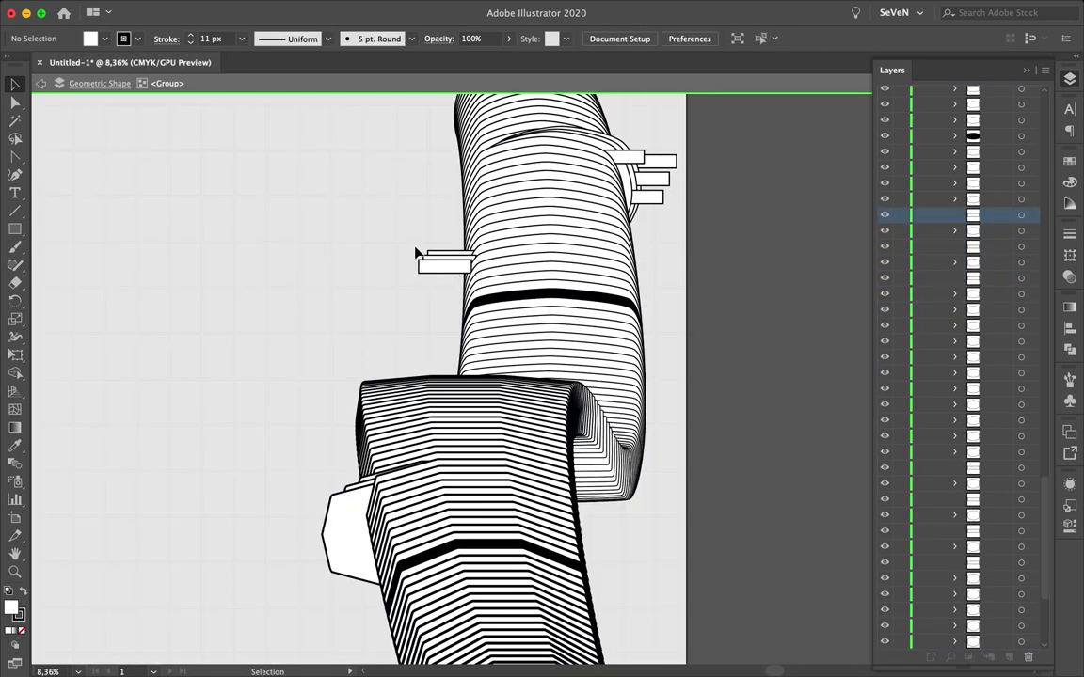
{"action": "scroll", "coordinate": [402, 261], "scroll_direction": "up", "scroll_amount": 1}
- Restack a small rectangle among the tube's stripes in the Layers panel
{"action": "left_click", "coordinate": [605, 306]}
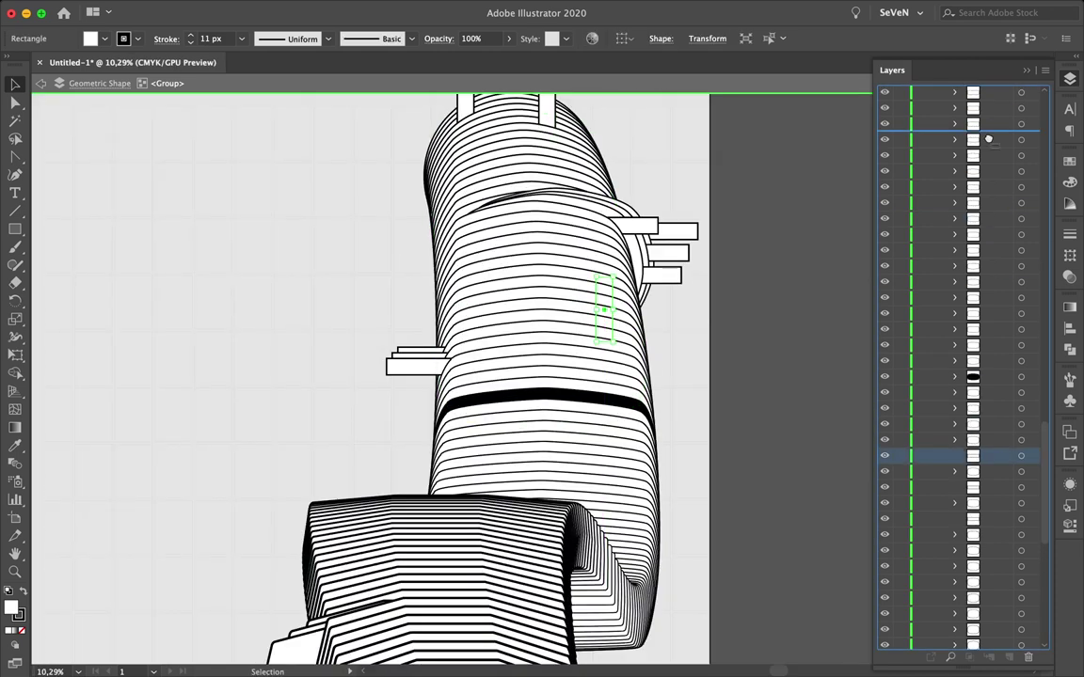
{"action": "left_click_drag", "start_coordinate": [994, 363], "coordinate": [973, 118]}
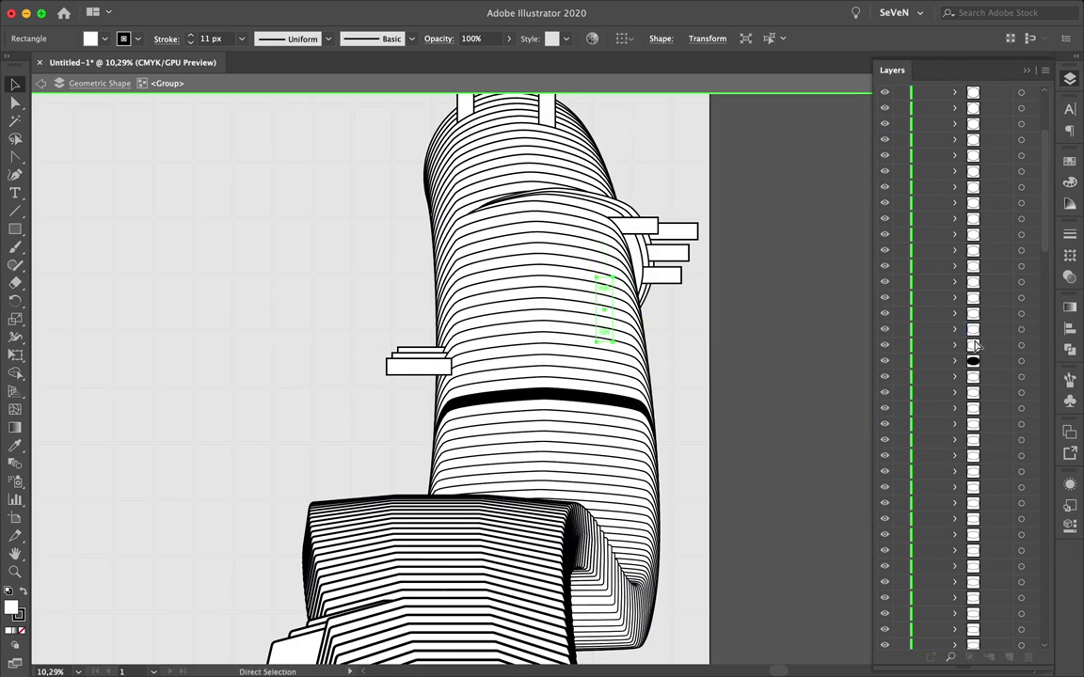
{"action": "left_click_drag", "start_coordinate": [974, 320], "coordinate": [988, 106]}
{"action": "left_click", "coordinate": [749, 275]}
{"action": "scroll", "coordinate": [545, 273], "scroll_direction": "up", "scroll_amount": 3}
{"action": "scroll", "coordinate": [808, 411], "scroll_direction": "down", "scroll_amount": 5}
{"action": "scroll", "coordinate": [519, 421], "scroll_direction": "up", "scroll_amount": 3}
{"action": "scroll", "coordinate": [445, 411], "scroll_direction": "down", "scroll_amount": 3}
{"action": "scroll", "coordinate": [526, 411], "scroll_direction": "up", "scroll_amount": 3}
{"action": "left_click", "coordinate": [526, 411]}
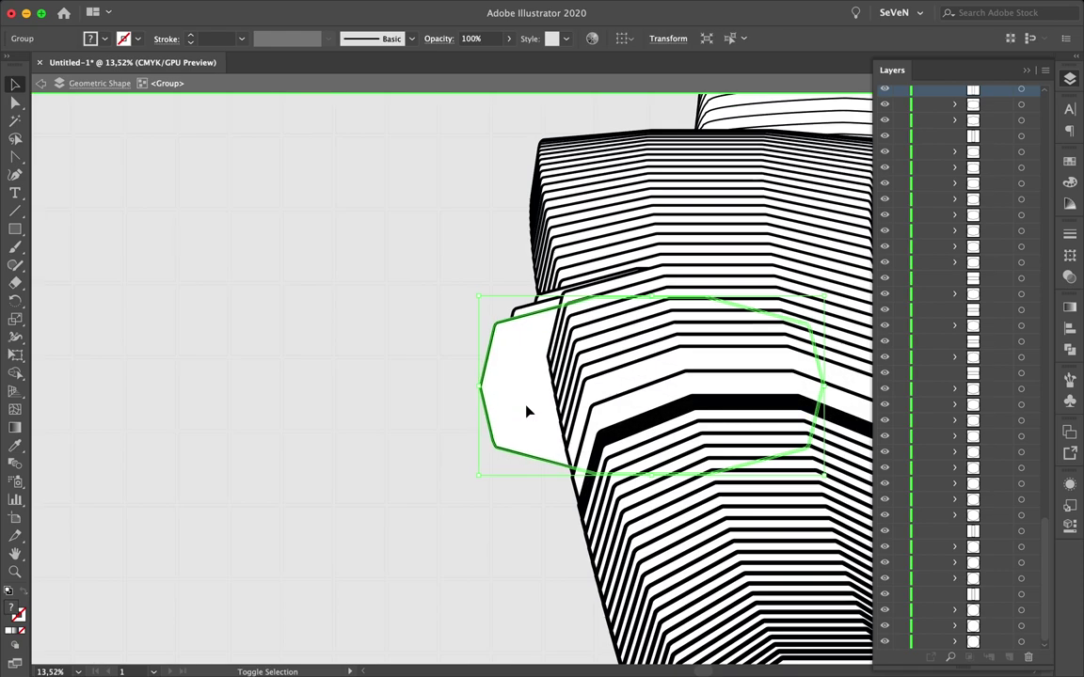
{"action": "left_click", "coordinate": [483, 370]}
{"action": "scroll", "coordinate": [483, 370], "scroll_direction": "down", "scroll_amount": 2}
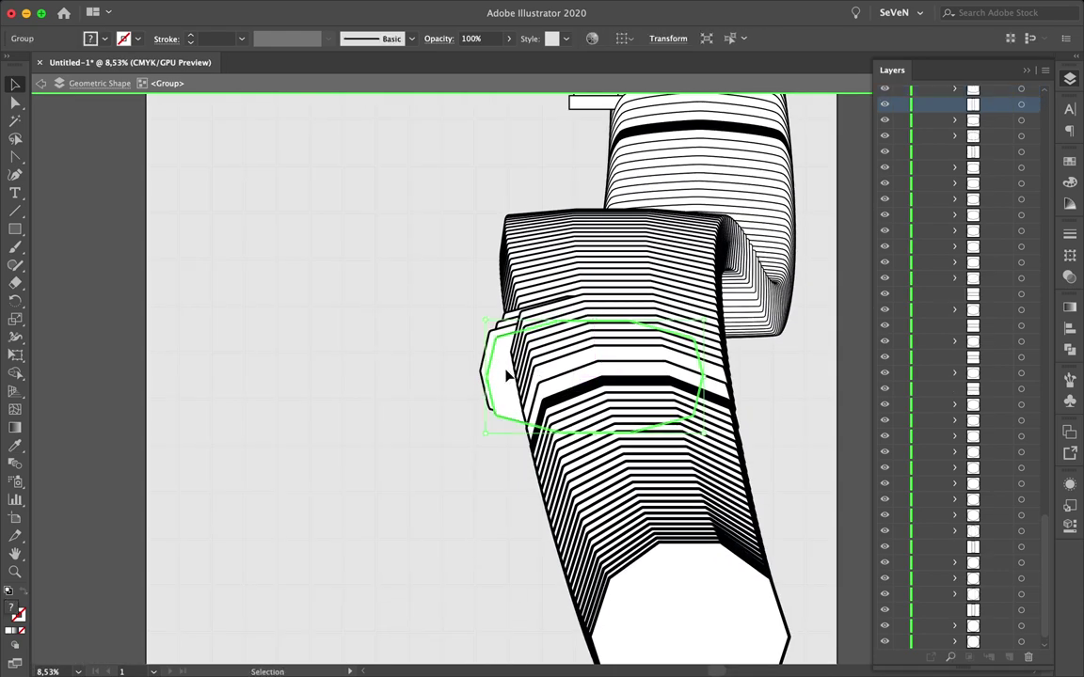
{"action": "scroll", "coordinate": [424, 440], "scroll_direction": "down", "scroll_amount": 2}
- Place a rectangle copy on the lower tube and tuck it behind the top stripes
{"action": "left_click_drag", "start_coordinate": [548, 343], "coordinate": [555, 303]}
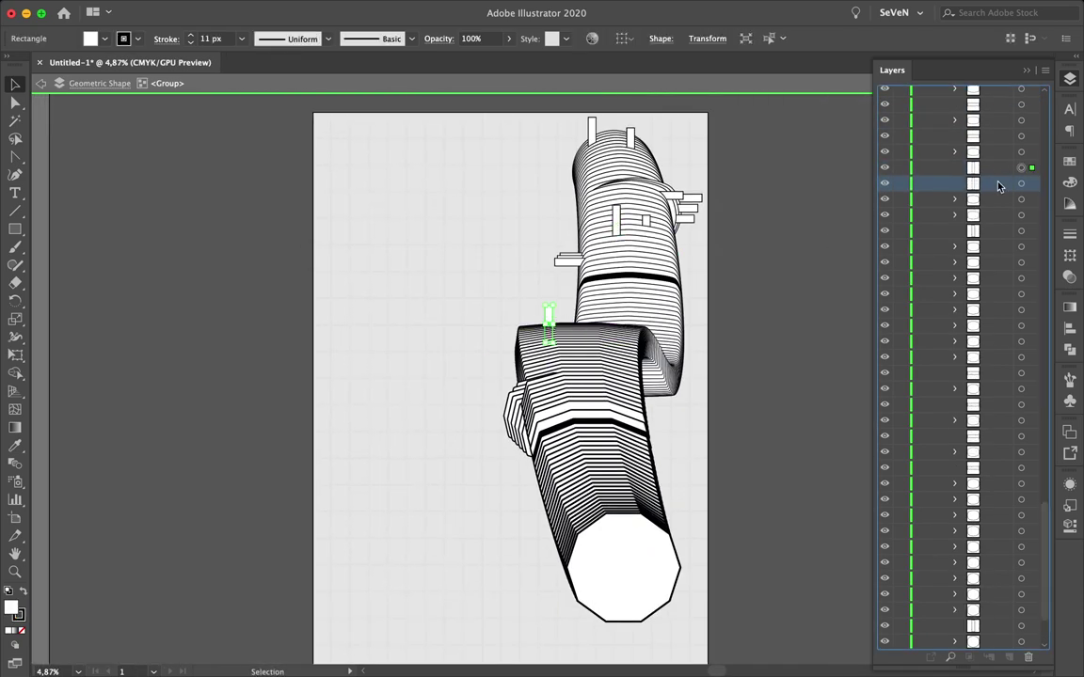
{"action": "mouse_move", "coordinate": [996, 186]}
{"action": "left_mouse_down"}
{"action": "mouse_move", "coordinate": [996, 114]}
{"action": "mouse_move", "coordinate": [992, 306]}
{"action": "left_mouse_up"}
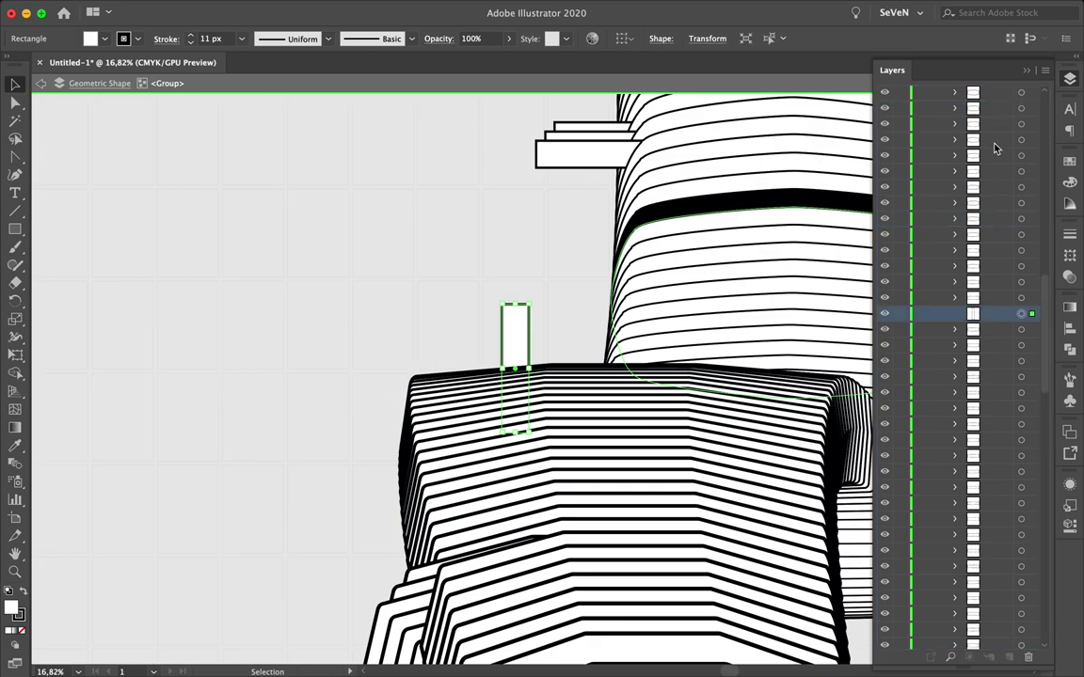
{"action": "mouse_move", "coordinate": [657, 347]}
{"action": "left_mouse_down"}
{"action": "mouse_move", "coordinate": [673, 350]}
{"action": "mouse_move", "coordinate": [689, 476]}
{"action": "left_mouse_up"}
{"action": "scroll", "coordinate": [379, 544], "scroll_direction": "down", "scroll_amount": 2}
{"action": "scroll", "coordinate": [461, 301], "scroll_direction": "up", "scroll_amount": 2}
{"action": "scroll", "coordinate": [461, 301], "scroll_direction": "down", "scroll_amount": 3}
{"action": "scroll", "coordinate": [624, 329], "scroll_direction": "up", "scroll_amount": 1}
{"action": "left_click", "coordinate": [624, 329]}
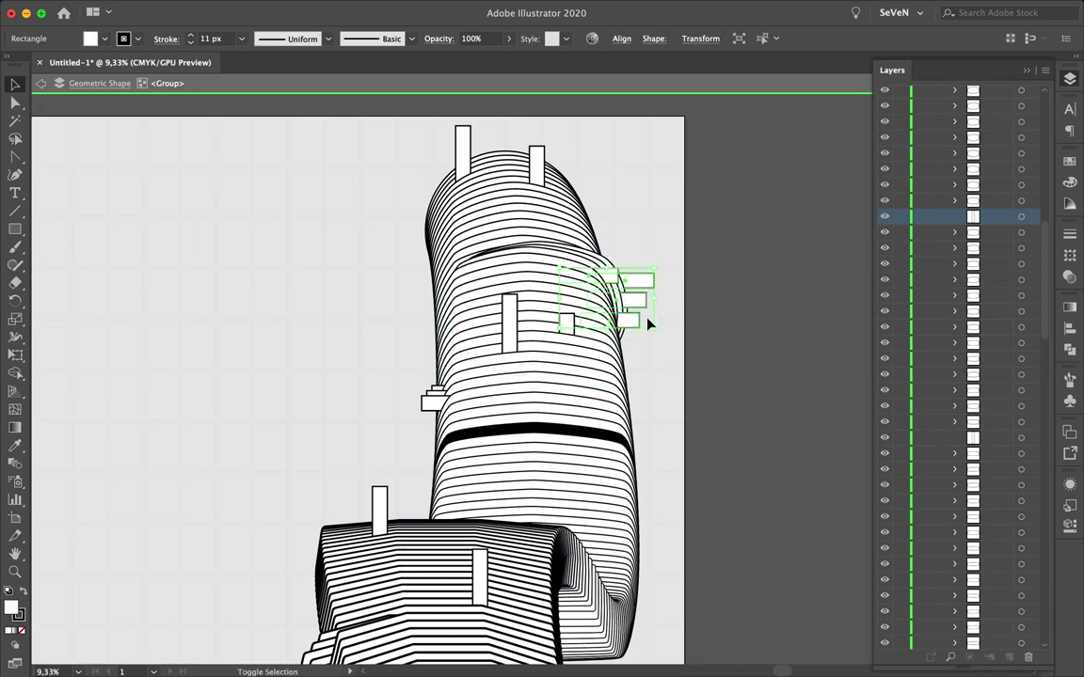
{"action": "scroll", "coordinate": [480, 167], "scroll_direction": "down", "scroll_amount": 3}
{"action": "scroll", "coordinate": [205, 357], "scroll_direction": "down", "scroll_amount": 3}
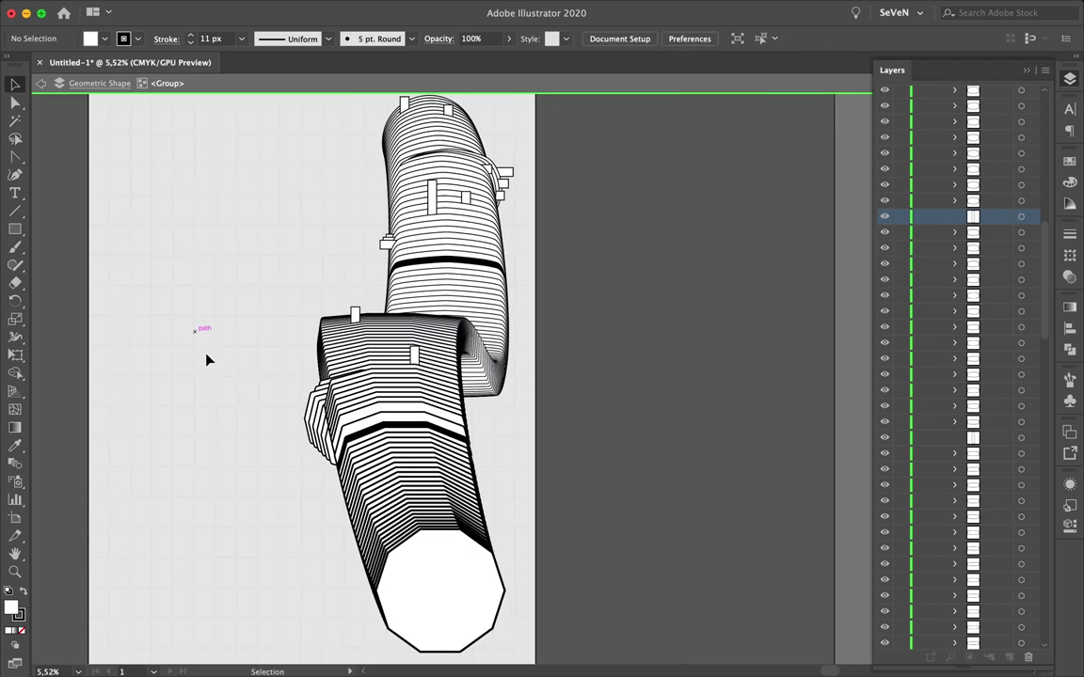
- Select all the artwork and group it together
{"action": "key", "text": "ctrl+a"}
{"action": "key", "text": "ctrl+shift+a"}
{"action": "scroll", "coordinate": [342, 323], "scroll_direction": "up", "scroll_amount": 3}
{"action": "scroll", "coordinate": [315, 342], "scroll_direction": "down", "scroll_amount": 3}
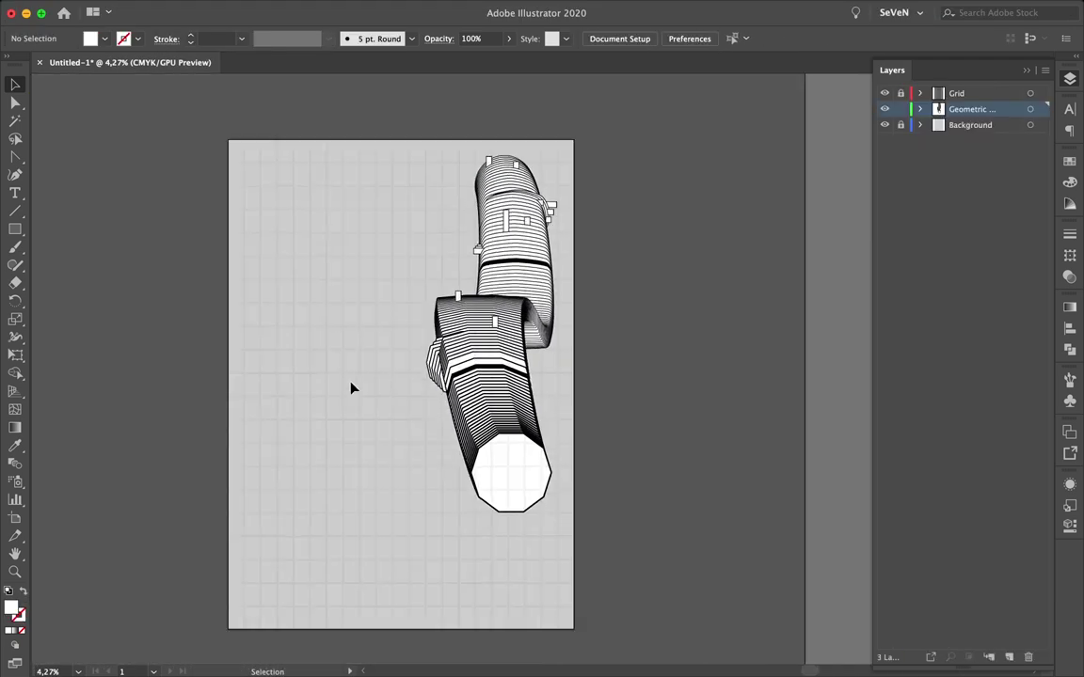
- Type 'ZERO INFORMATION' left of the tube in Schwager Sans Bold
{"action": "left_click", "coordinate": [1030, 93]}
{"action": "left_click", "coordinate": [292, 278]}
{"action": "type", "text": "t"}
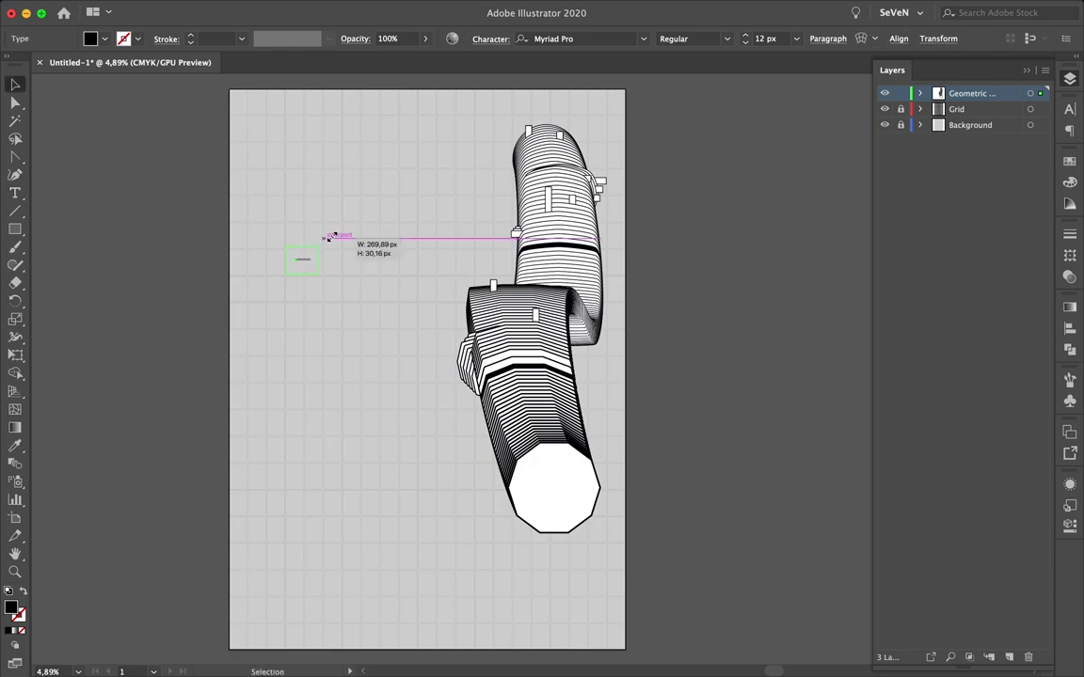
{"action": "type", "text": "ZERO INFORMATION"}
{"action": "key", "text": "ctrl+t"}
{"action": "type", "text": "schwag"}
{"action": "left_click", "coordinate": [839, 385]}
- Convert the text to outlines and move ZERO above INFORMATION
{"action": "scroll", "coordinate": [367, 310], "scroll_direction": "up", "scroll_amount": 2}
{"action": "left_click", "coordinate": [184, 7]}
{"action": "left_click", "coordinate": [217, 171]}
{"action": "key", "text": "Return"}
{"action": "left_click", "coordinate": [678, 244]}
{"action": "left_click_drag", "start_coordinate": [274, 254], "coordinate": [331, 160]}
- Place copies of ZERO at the artboard's left edge and across the tube's top
{"action": "scroll", "coordinate": [491, 291], "scroll_direction": "down", "scroll_amount": 3}
{"action": "scroll", "coordinate": [491, 292], "scroll_direction": "up", "scroll_amount": 5}
{"action": "scroll", "coordinate": [489, 301], "scroll_direction": "up", "scroll_amount": 3}
{"action": "scroll", "coordinate": [523, 411], "scroll_direction": "up", "scroll_amount": 1}
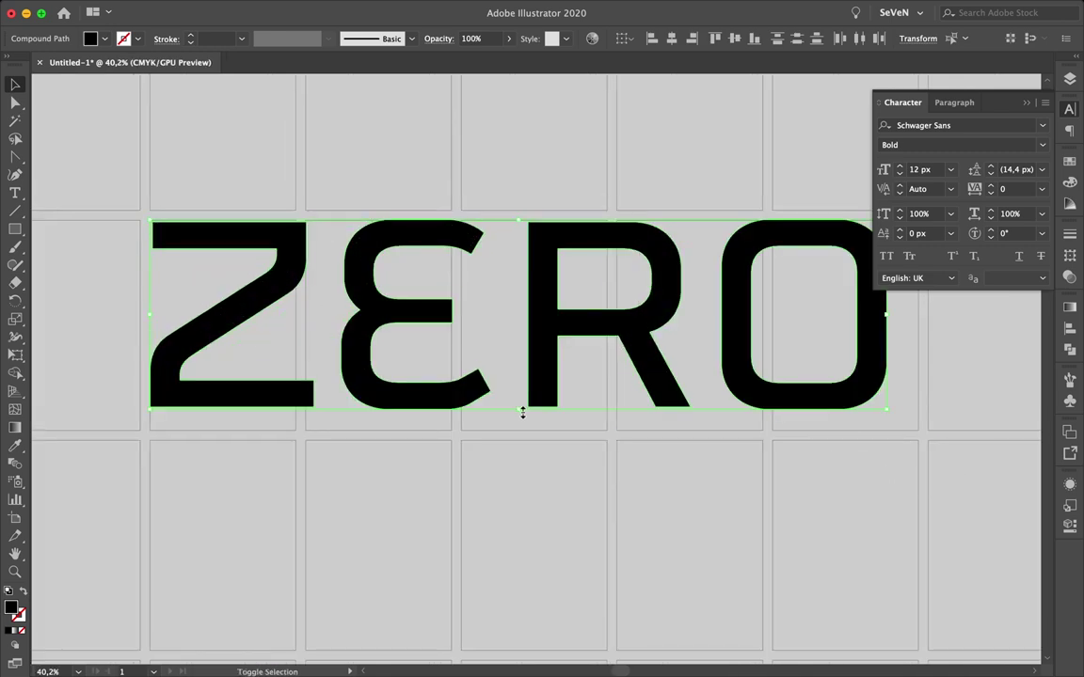
{"action": "scroll", "coordinate": [523, 411], "scroll_direction": "down", "scroll_amount": 3}
{"action": "left_click_drag", "start_coordinate": [329, 461], "coordinate": [329, 461]}
{"action": "scroll", "coordinate": [350, 403], "scroll_direction": "down", "scroll_amount": 4}
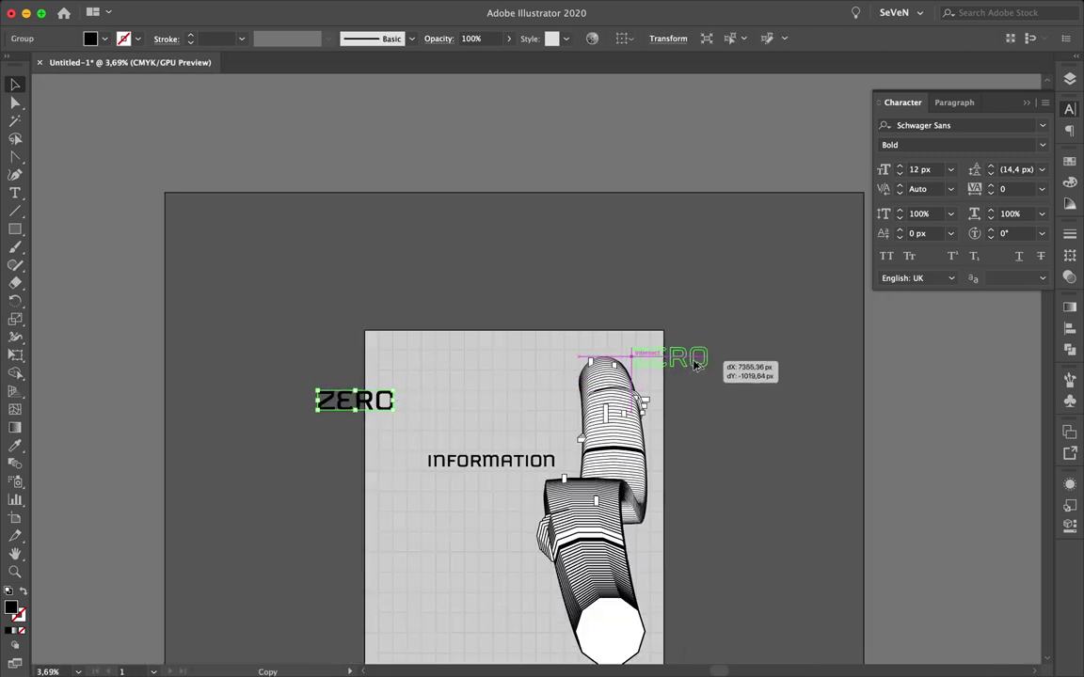
{"action": "scroll", "coordinate": [701, 367], "scroll_direction": "up", "scroll_amount": 5}
{"action": "left_click_drag", "start_coordinate": [701, 367], "coordinate": [696, 365]}
- Restack the ZERO copy's layer and select it inside the tube group
{"action": "left_click", "coordinate": [1070, 79]}
{"action": "left_click", "coordinate": [986, 521]}
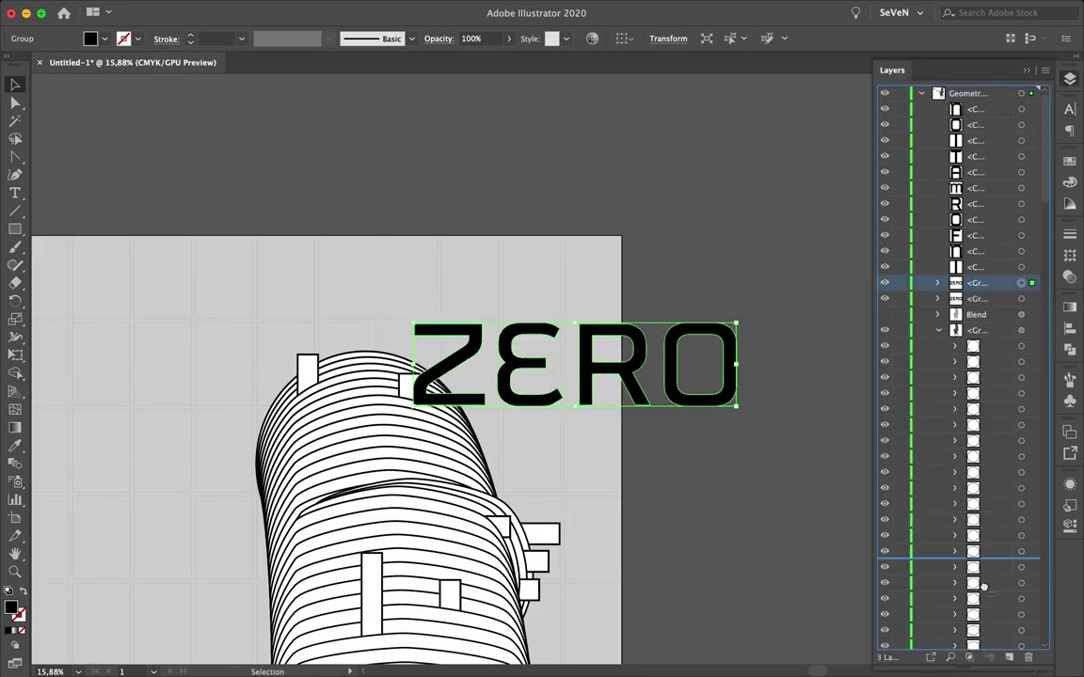
{"action": "left_click_drag", "start_coordinate": [987, 523], "coordinate": [994, 550]}
{"action": "double_click", "coordinate": [995, 388]}
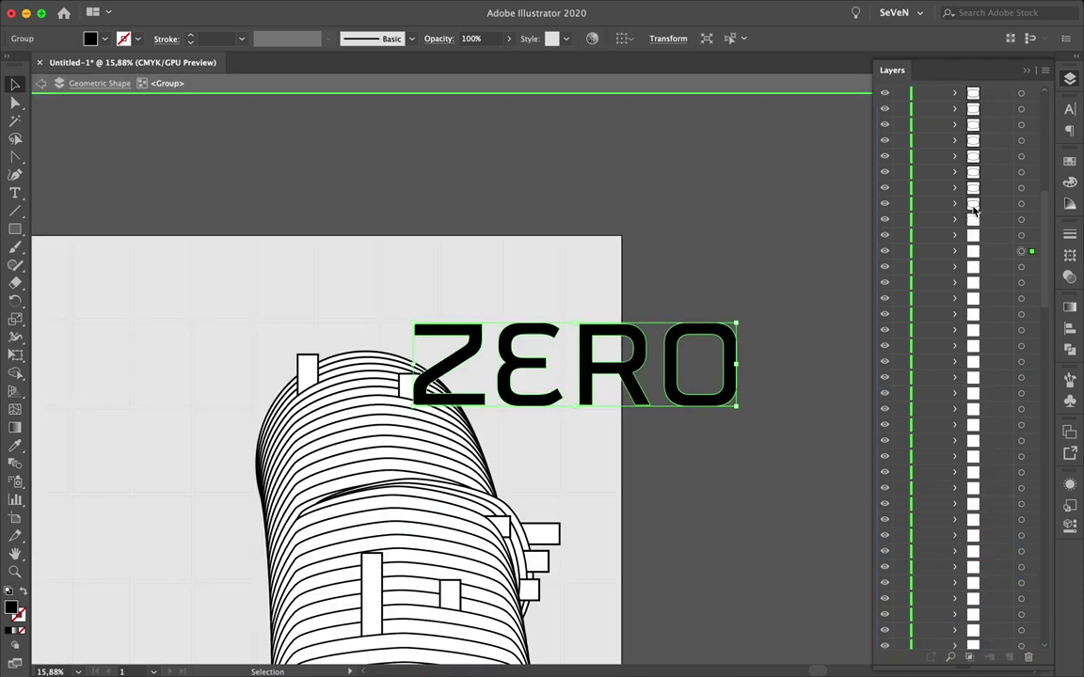
{"action": "scroll", "coordinate": [682, 386], "scroll_direction": "down", "scroll_amount": 5}
{"action": "left_click", "coordinate": [679, 390]}
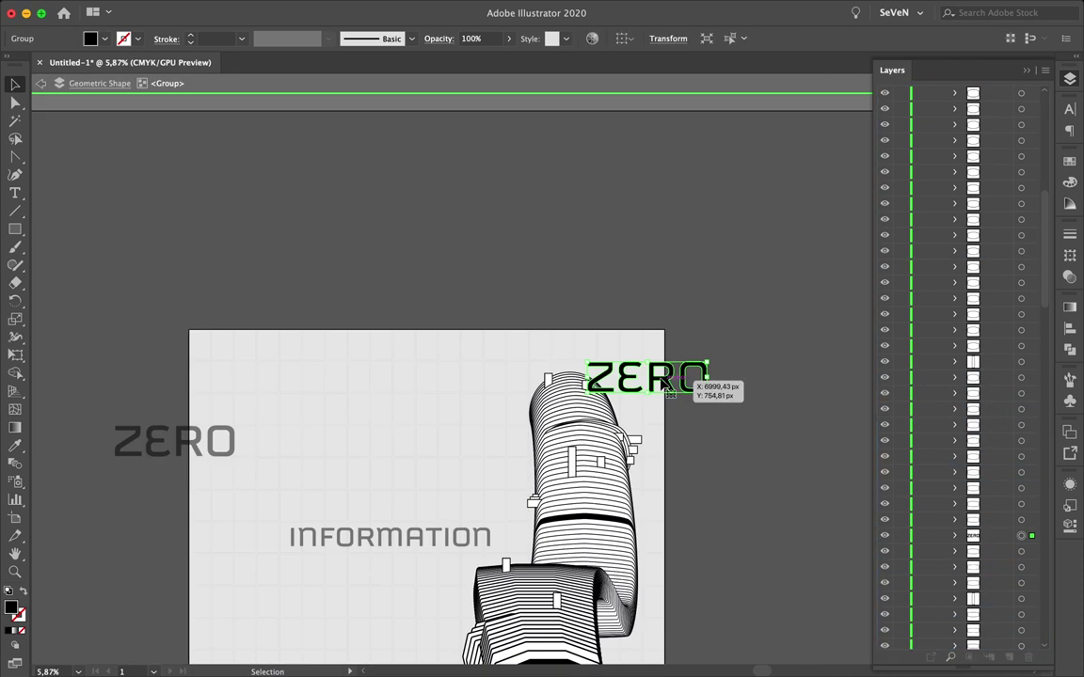
{"action": "scroll", "coordinate": [978, 363], "scroll_direction": "down", "scroll_amount": 10}
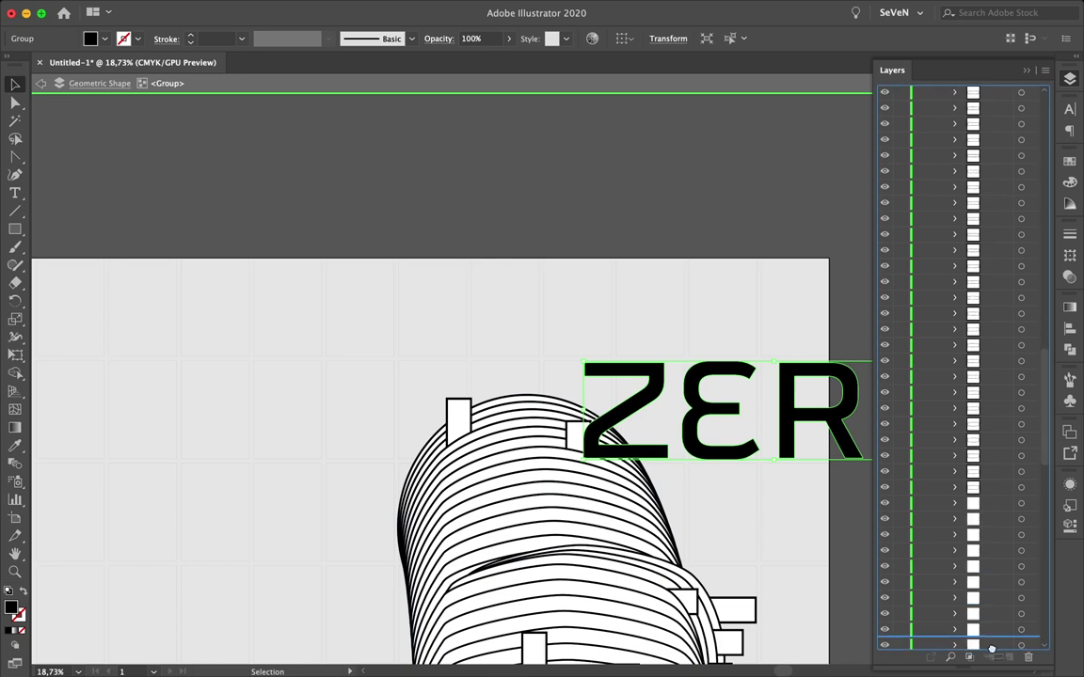
{"action": "left_click", "coordinate": [768, 537]}
{"action": "scroll", "coordinate": [768, 537], "scroll_direction": "down", "scroll_amount": 5}
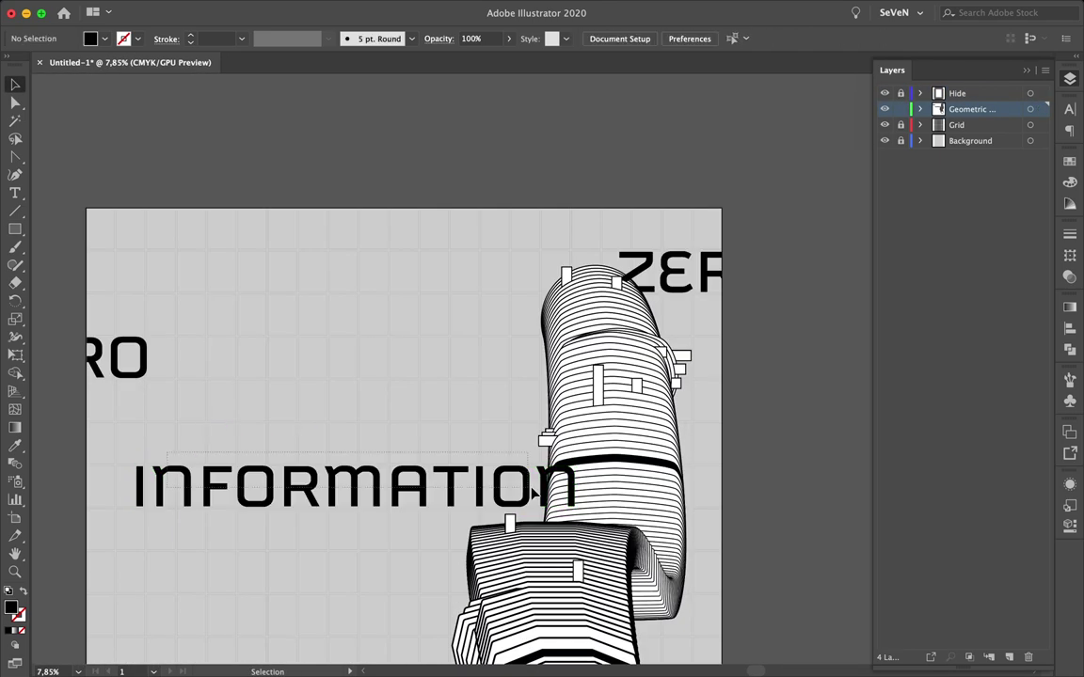
- Move INFORMATION onto the tube, tucked behind some of its stripes
{"action": "double_click", "coordinate": [228, 466]}
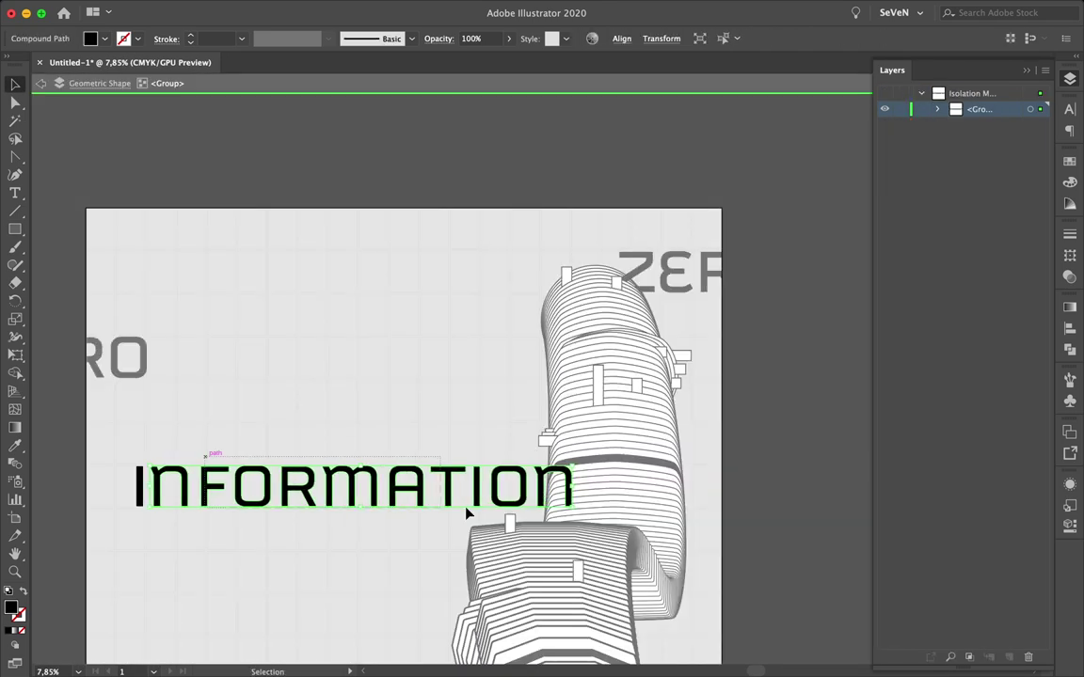
{"action": "double_click", "coordinate": [452, 450]}
{"action": "left_click_drag", "start_coordinate": [204, 480], "coordinate": [499, 278]}
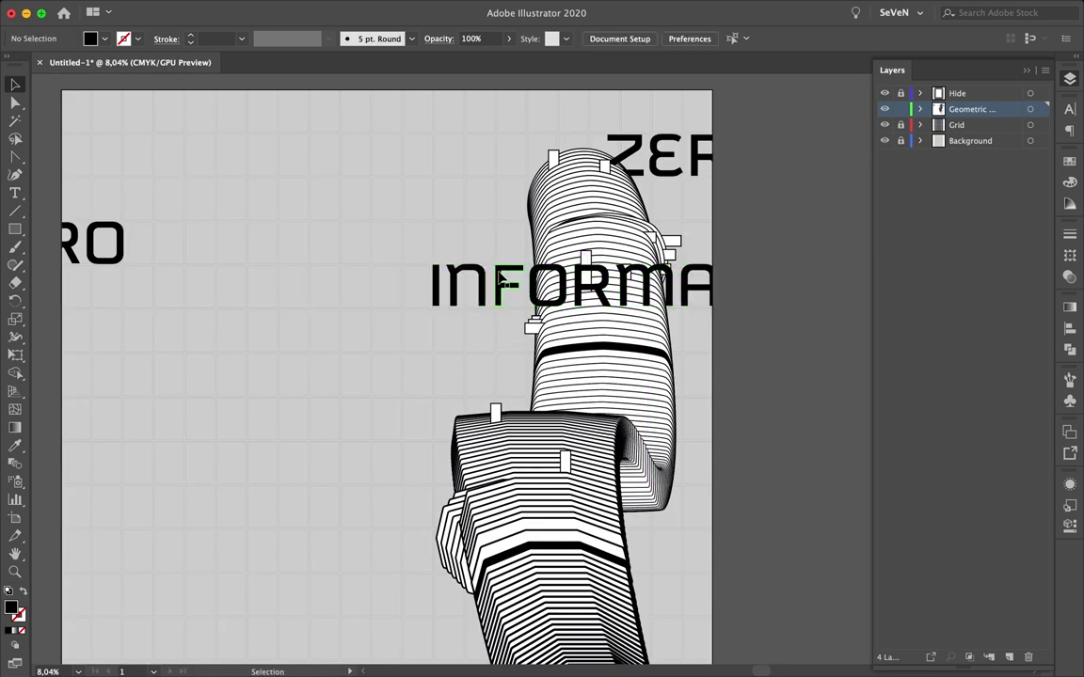
{"action": "left_click", "coordinate": [501, 279]}
{"action": "scroll", "coordinate": [979, 566], "scroll_direction": "up", "scroll_amount": 3}
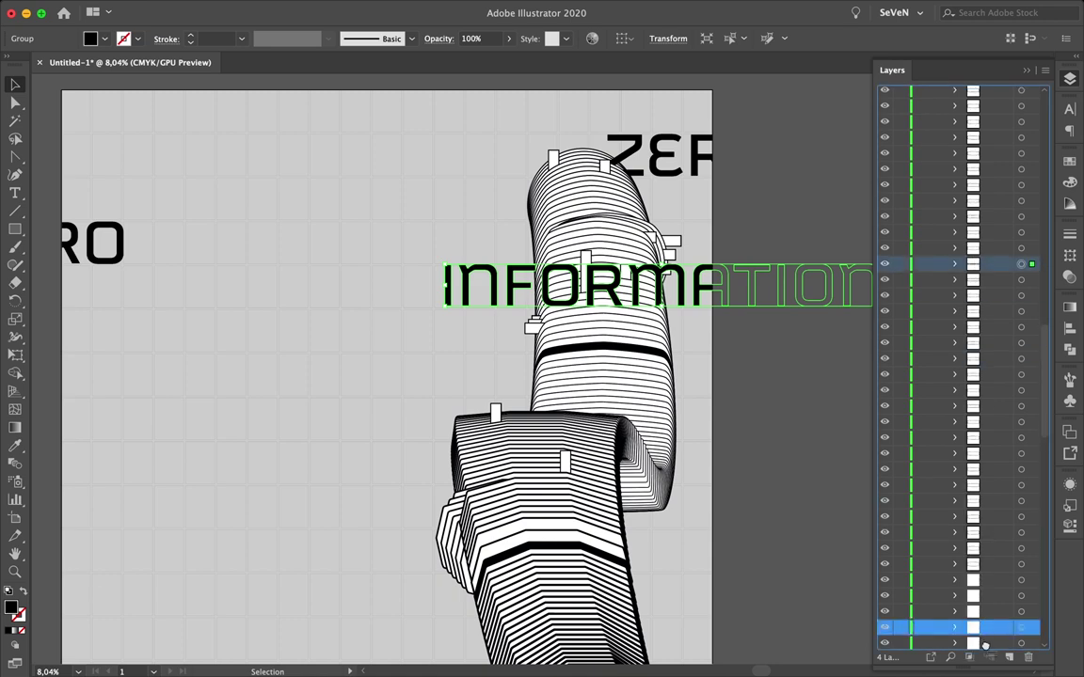
{"action": "left_click_drag", "start_coordinate": [987, 569], "coordinate": [988, 437]}
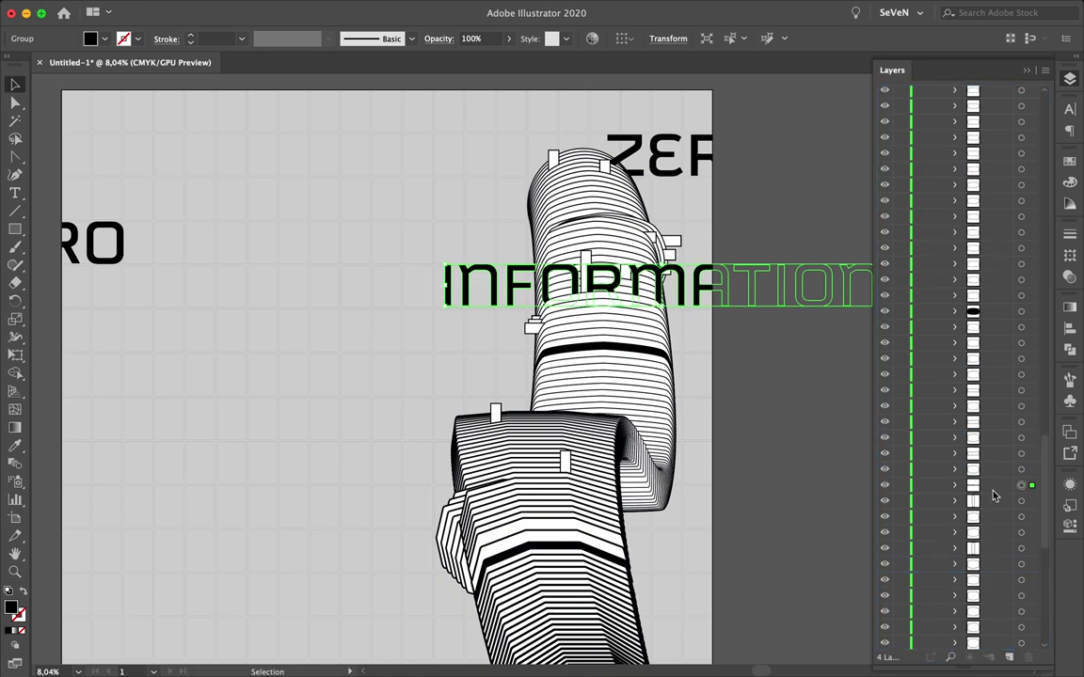
{"action": "mouse_move", "coordinate": [686, 299]}
{"action": "left_mouse_down"}
{"action": "mouse_move", "coordinate": [710, 295]}
{"action": "mouse_move", "coordinate": [485, 390]}
{"action": "left_mouse_up"}
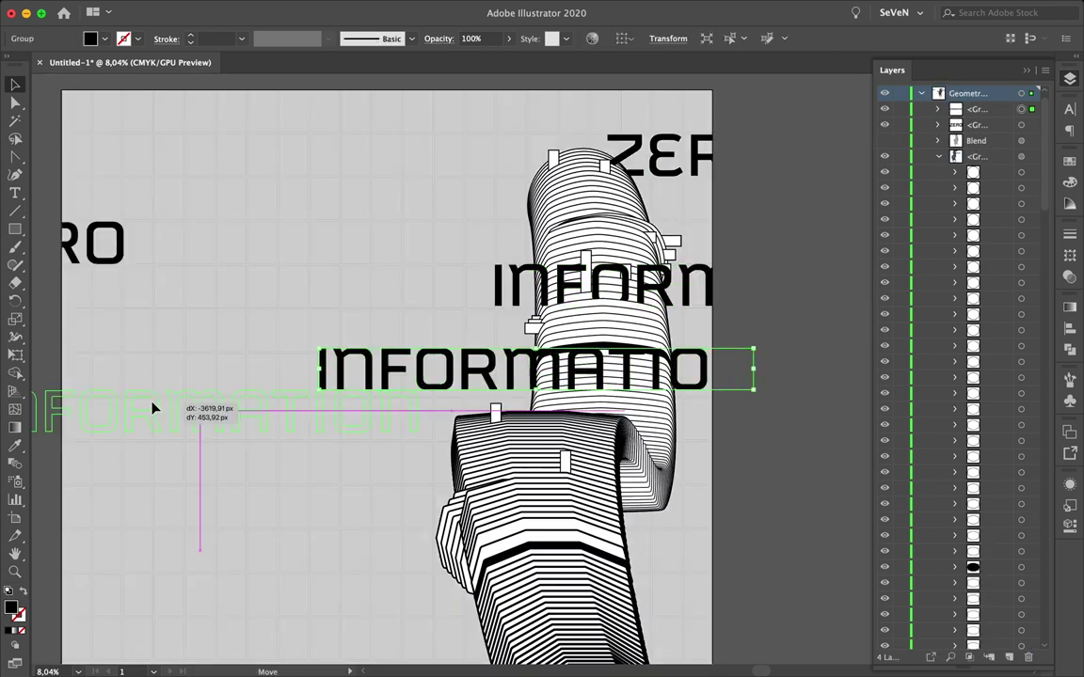
- Move the INFORMATION copy lower and push the final letters 'ion' further down
{"action": "scroll", "coordinate": [423, 395], "scroll_direction": "down", "scroll_amount": 2}
{"action": "scroll", "coordinate": [485, 390], "scroll_direction": "up", "scroll_amount": 5}
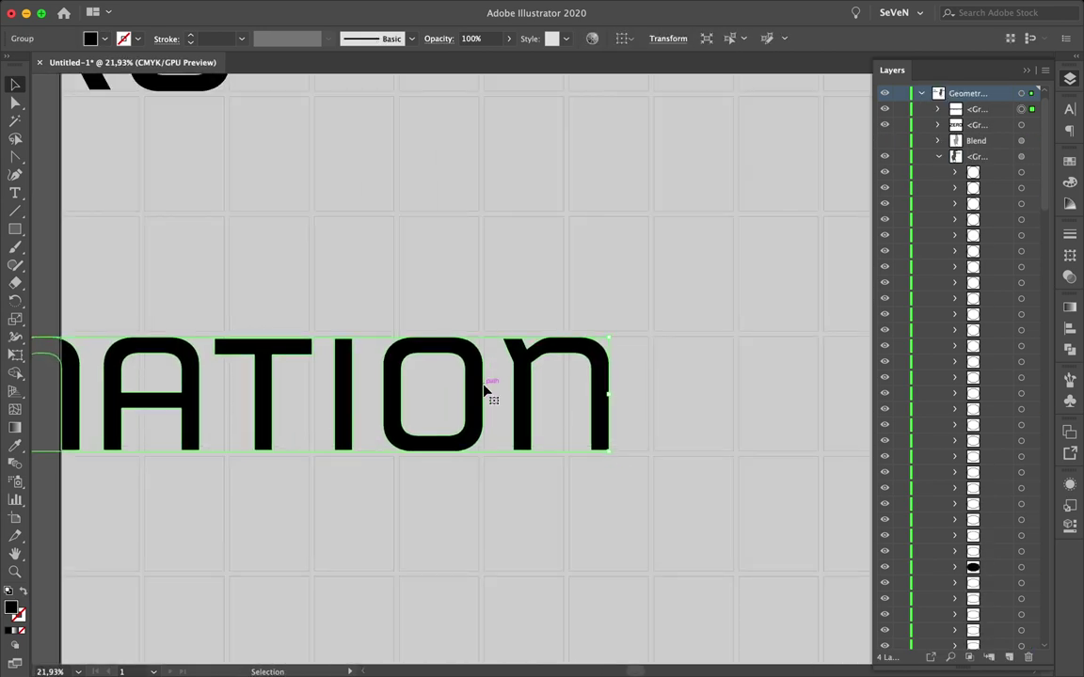
{"action": "scroll", "coordinate": [483, 382], "scroll_direction": "down", "scroll_amount": 3}
{"action": "scroll", "coordinate": [508, 258], "scroll_direction": "up", "scroll_amount": 2}
{"action": "double_click", "coordinate": [752, 240]}
{"action": "mouse_move", "coordinate": [752, 246]}
{"action": "left_mouse_down"}
{"action": "mouse_move", "coordinate": [795, 350]}
{"action": "mouse_move", "coordinate": [346, 486]}
{"action": "mouse_move", "coordinate": [285, 453]}
{"action": "left_mouse_up"}
{"action": "scroll", "coordinate": [346, 487], "scroll_direction": "down", "scroll_amount": 3}
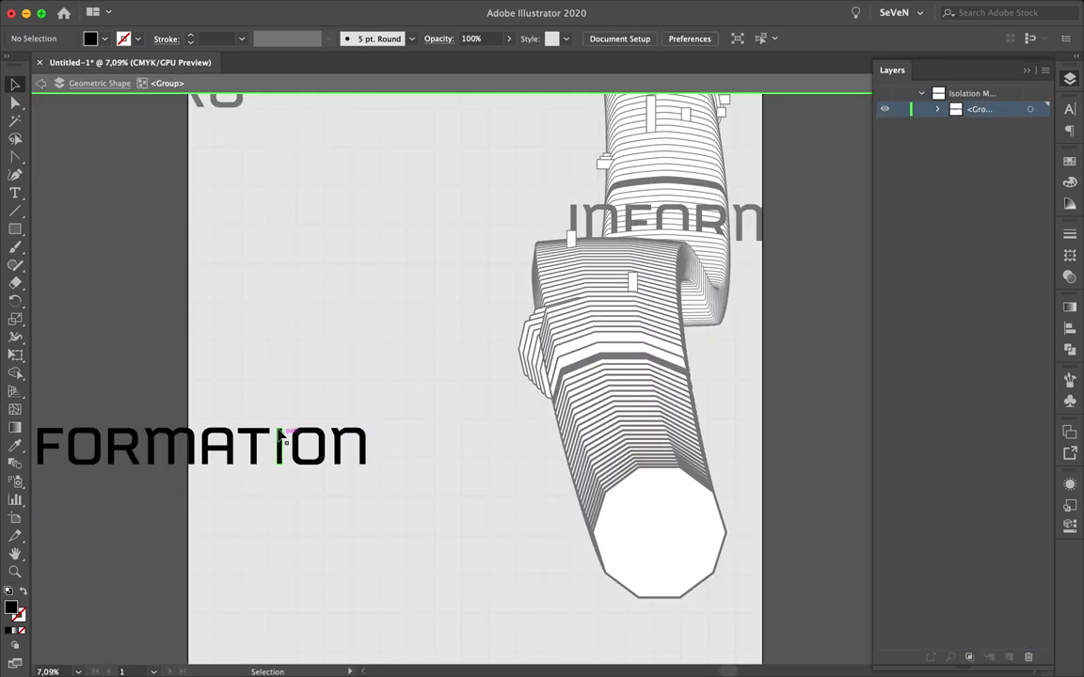
{"action": "left_click_drag", "start_coordinate": [535, 457], "coordinate": [515, 475]}
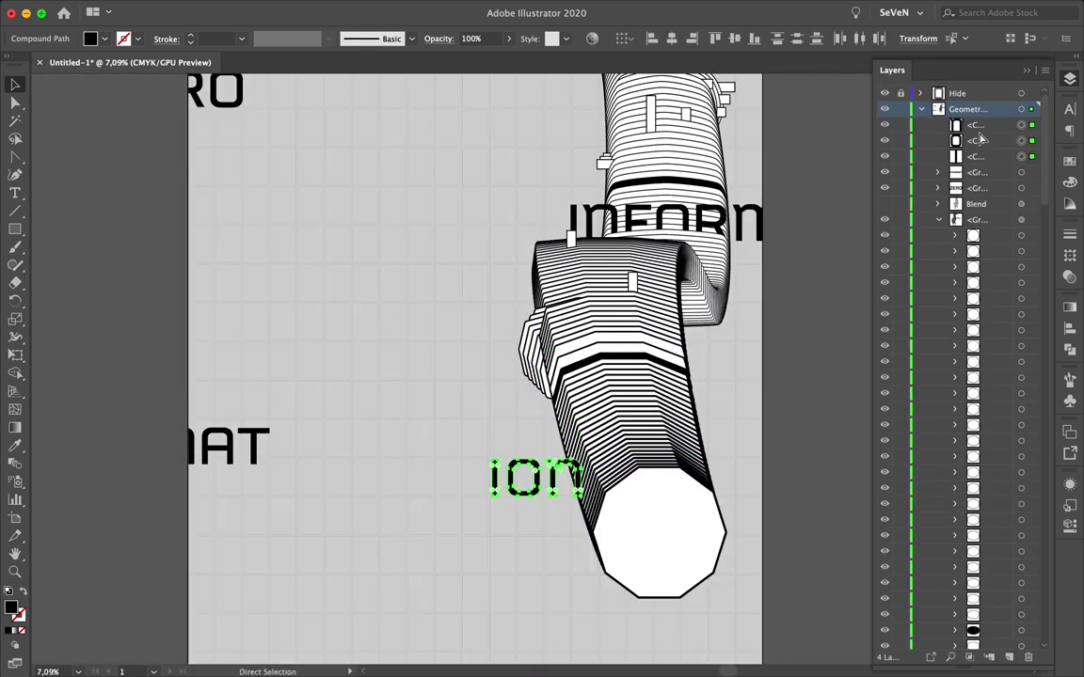
- Restack the INFORMATION letters in front and the ion letters among the tube stripes
{"action": "left_click_drag", "start_coordinate": [980, 138], "coordinate": [999, 649]}
{"action": "left_click_drag", "start_coordinate": [997, 589], "coordinate": [996, 591]}
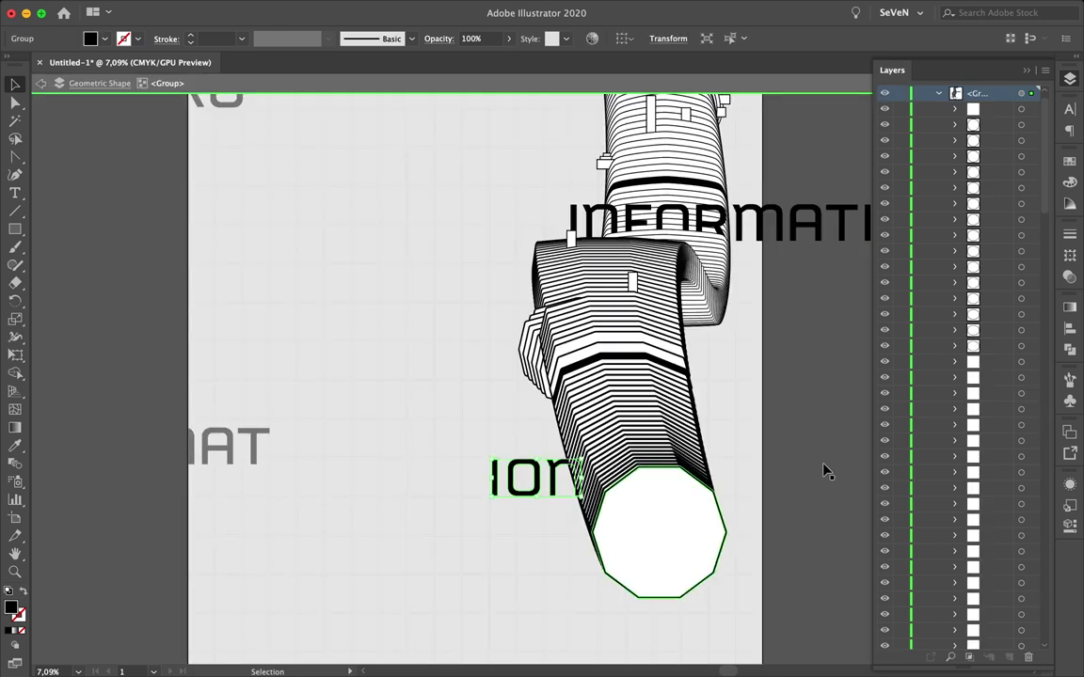
{"action": "scroll", "coordinate": [814, 322], "scroll_direction": "up", "scroll_amount": 3}
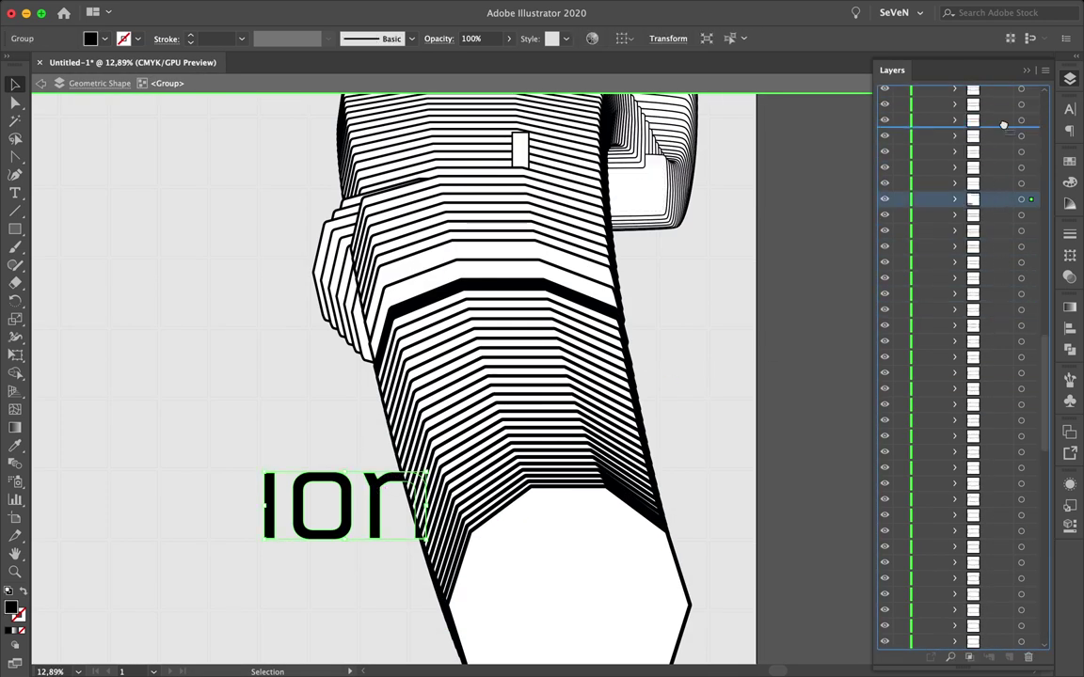
{"action": "left_click_drag", "start_coordinate": [1003, 123], "coordinate": [989, 182]}
{"action": "double_click", "coordinate": [820, 369]}
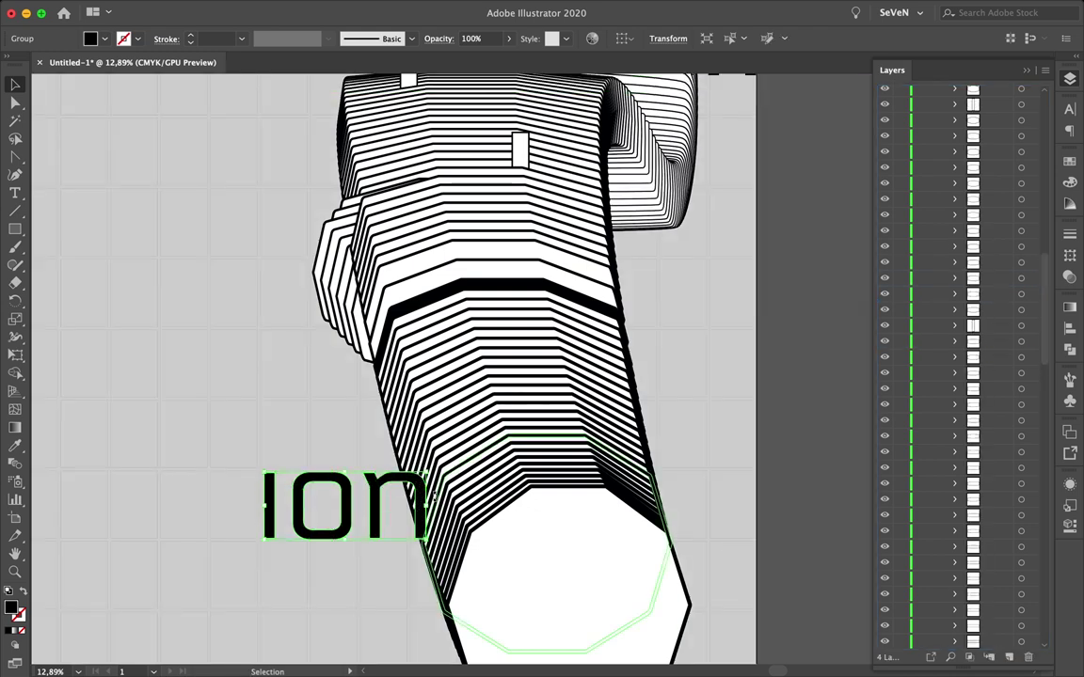
- Place the ion text against the tube's end, layered behind the tube slices
{"action": "scroll", "coordinate": [819, 370], "scroll_direction": "down", "scroll_amount": 3}
{"action": "scroll", "coordinate": [996, 424], "scroll_direction": "down", "scroll_amount": 5}
{"action": "scroll", "coordinate": [565, 508], "scroll_direction": "up", "scroll_amount": 5}
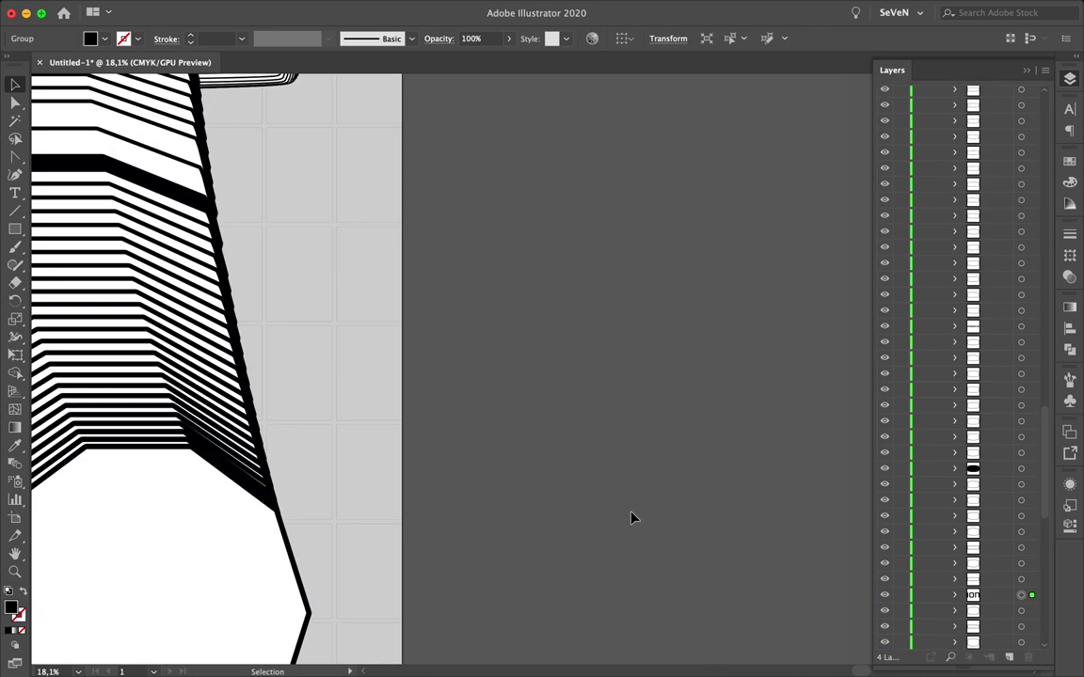
{"action": "scroll", "coordinate": [564, 508], "scroll_direction": "down", "scroll_amount": 2}
{"action": "left_click_drag", "start_coordinate": [997, 594], "coordinate": [1002, 573]}
{"action": "left_click_drag", "start_coordinate": [234, 464], "coordinate": [394, 538]}
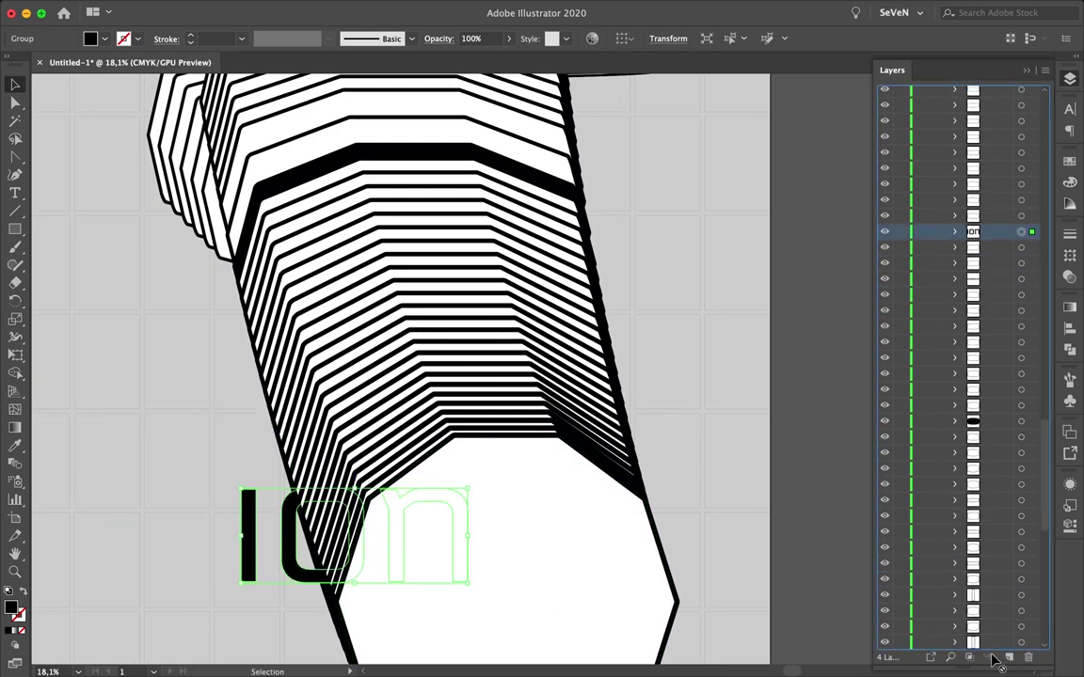
{"action": "left_click_drag", "start_coordinate": [985, 602], "coordinate": [981, 203]}
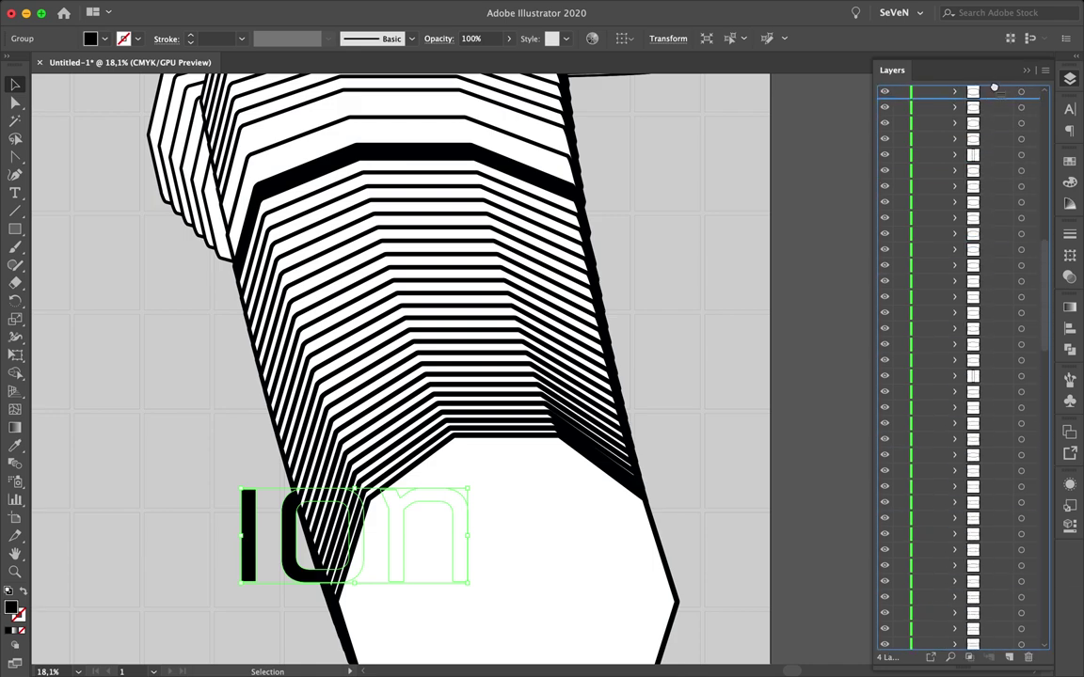
{"action": "scroll", "coordinate": [254, 602], "scroll_direction": "down", "scroll_amount": 4}
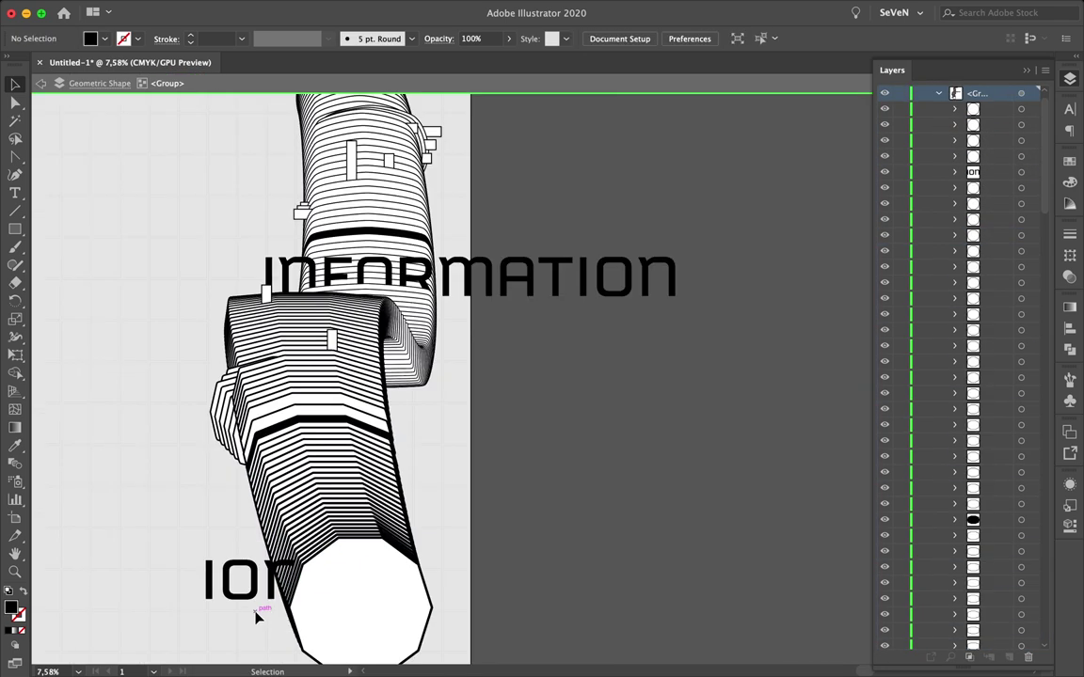
{"action": "scroll", "coordinate": [269, 438], "scroll_direction": "down", "scroll_amount": 2}
- Save the poster as Untitled-1.ai and clear the selection
{"action": "key", "text": "ctrl+s"}
{"action": "key", "text": "Return"}
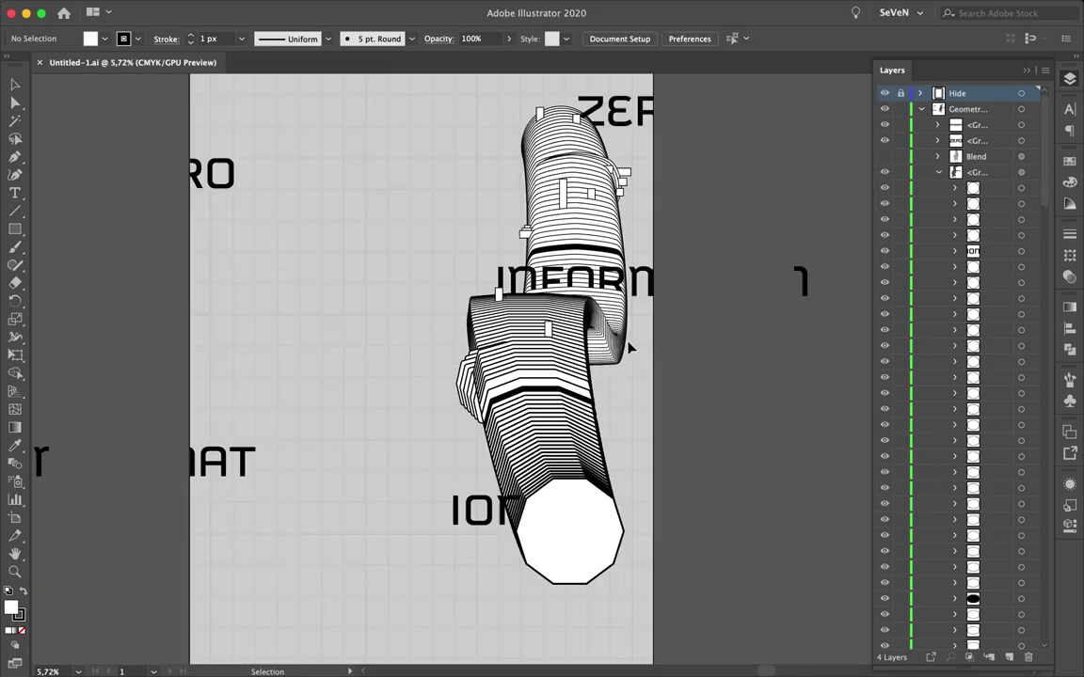
{"action": "scroll", "coordinate": [484, 496], "scroll_direction": "up", "scroll_amount": 5}
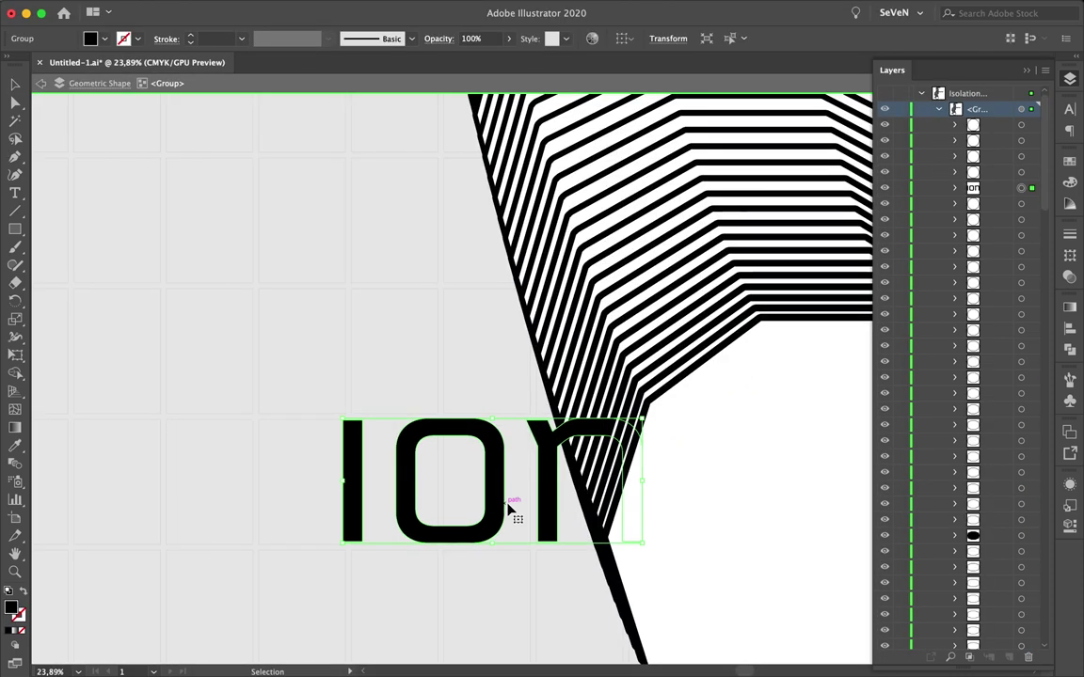
{"action": "left_click", "coordinate": [437, 377]}
{"action": "scroll", "coordinate": [457, 602], "scroll_direction": "down", "scroll_amount": 4}
- Add an APRIL text line below ion in Schwager Sans
{"action": "scroll", "coordinate": [416, 555], "scroll_direction": "up", "scroll_amount": 2}
{"action": "key", "text": "t"}
{"action": "left_click", "coordinate": [369, 483]}
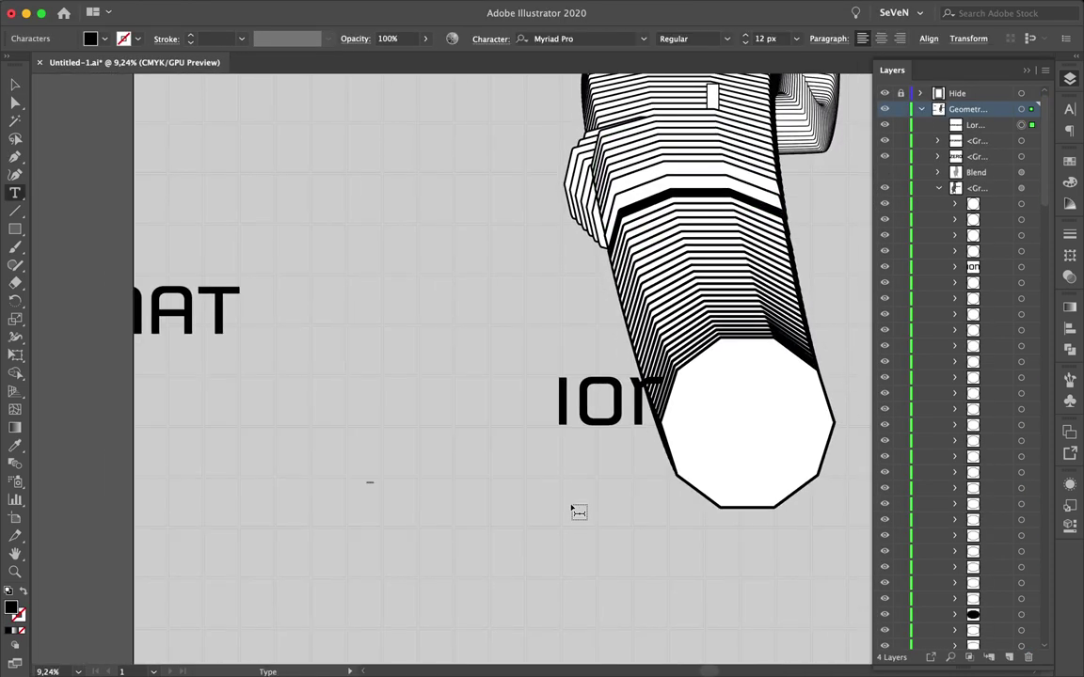
{"action": "type", "text": "APRILschw"}
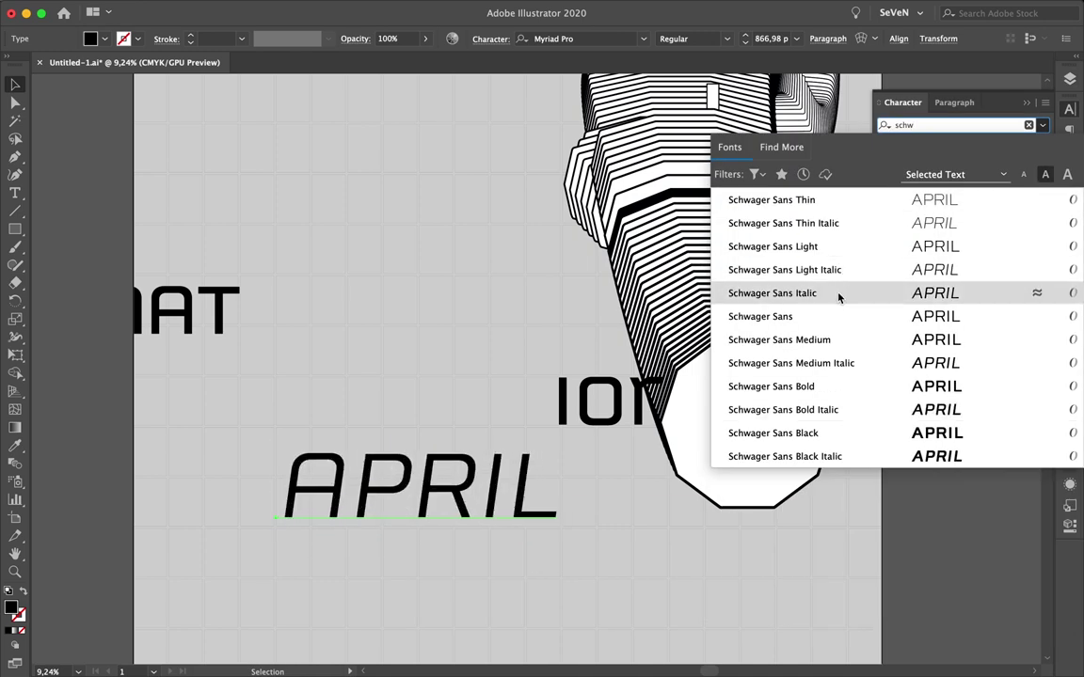
{"action": "left_click", "coordinate": [772, 314]}
{"action": "scroll", "coordinate": [471, 376], "scroll_direction": "down", "scroll_amount": 3}
- Outline the 12 and rotate a small APRIL vertically beside it
{"action": "left_click_drag", "start_coordinate": [367, 326], "coordinate": [507, 351]}
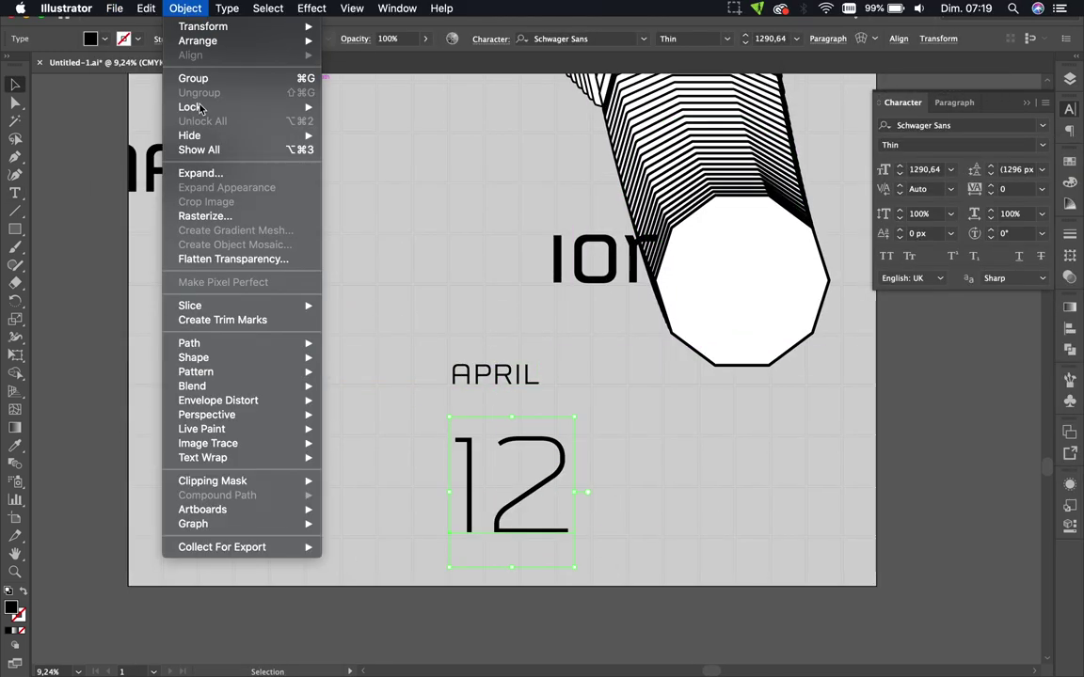
{"action": "key", "text": "ctrl+shift+o"}
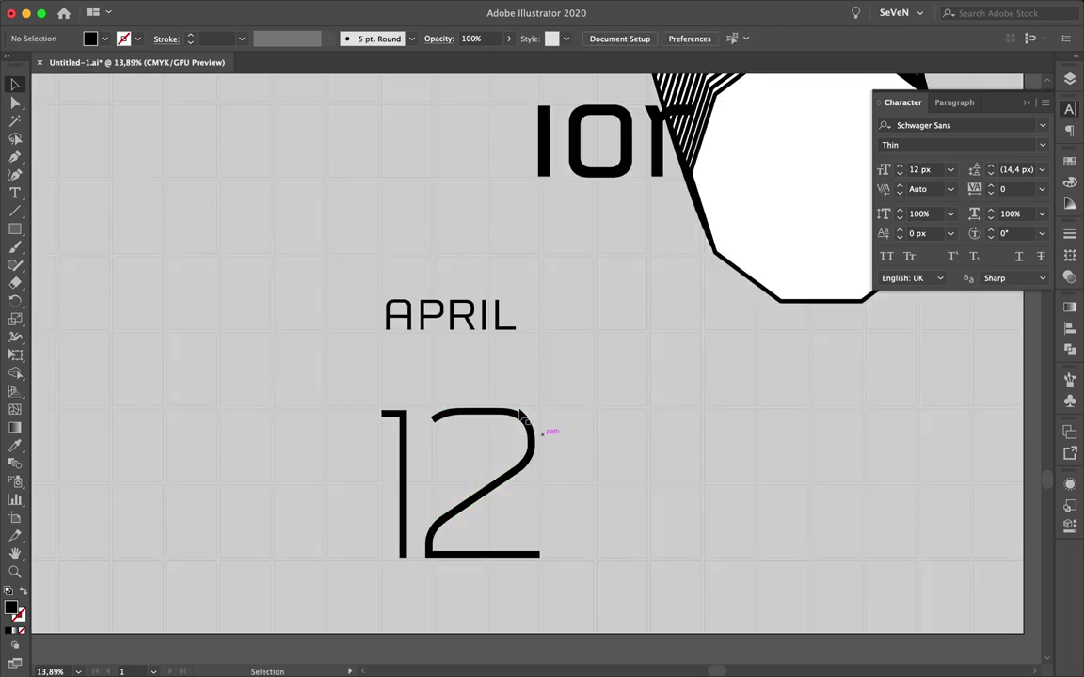
{"action": "left_click_drag", "start_coordinate": [668, 461], "coordinate": [604, 425]}
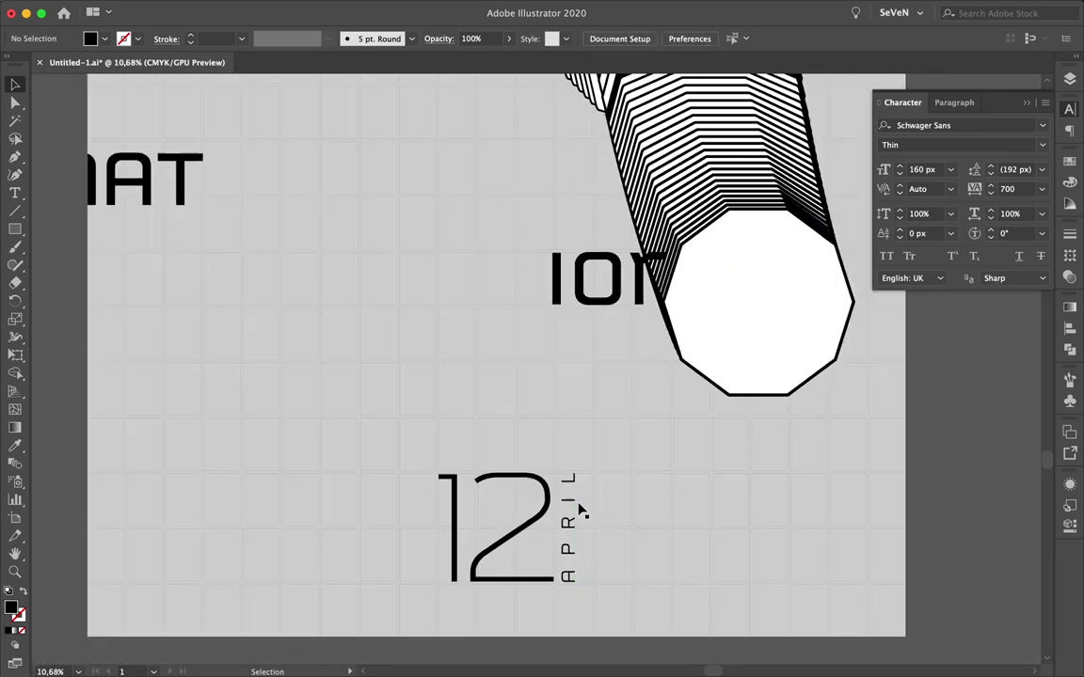
{"action": "scroll", "coordinate": [580, 509], "scroll_direction": "down", "scroll_amount": 3, "text": "alt"}
{"action": "left_click", "coordinate": [578, 544]}
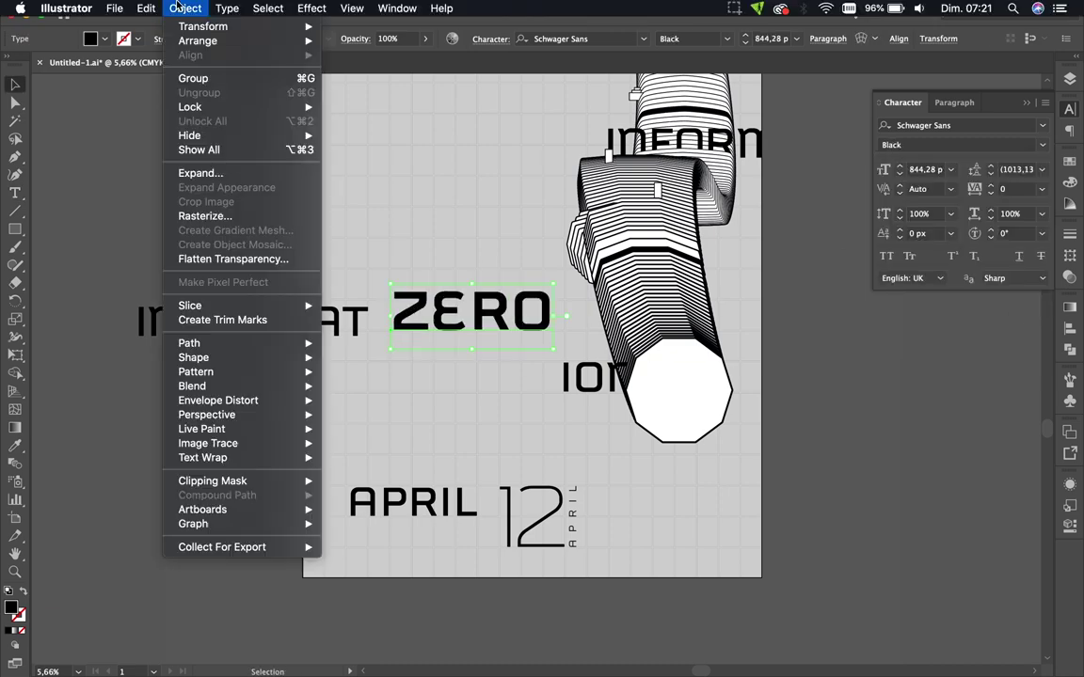
- Outline ZERO and set up its outline stroke colour
{"action": "key", "text": "ctrl+shift+o"}
{"action": "left_click", "coordinate": [1069, 329]}
{"action": "double_click", "coordinate": [881, 179]}
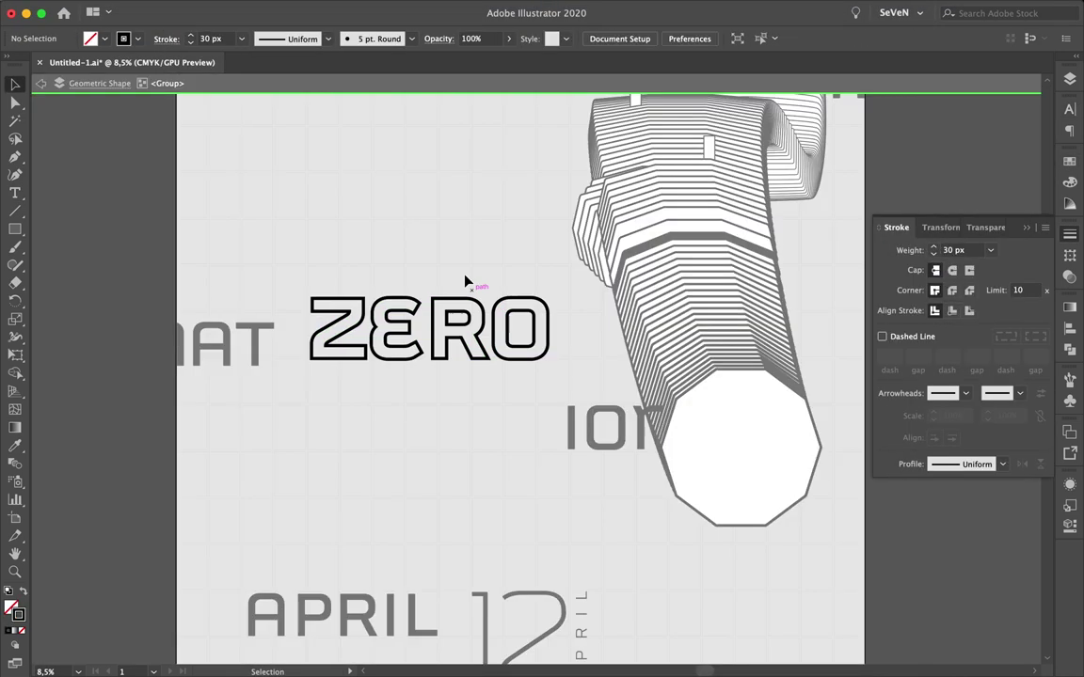
{"action": "left_click", "coordinate": [464, 280]}
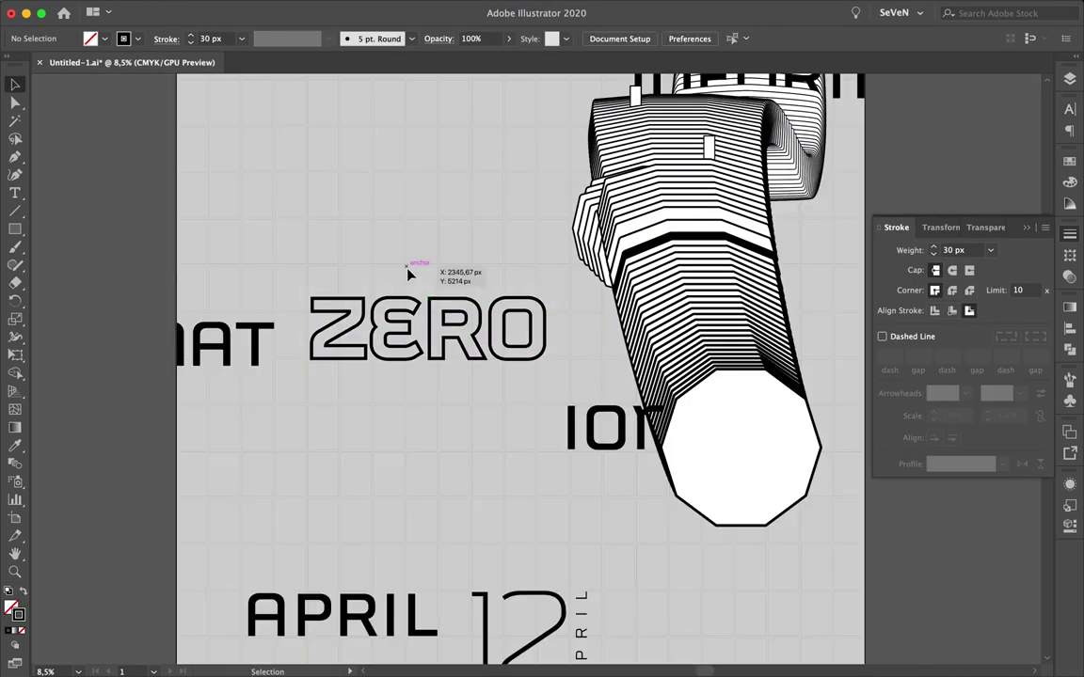
{"action": "scroll", "coordinate": [411, 287], "scroll_direction": "down", "scroll_amount": 5}
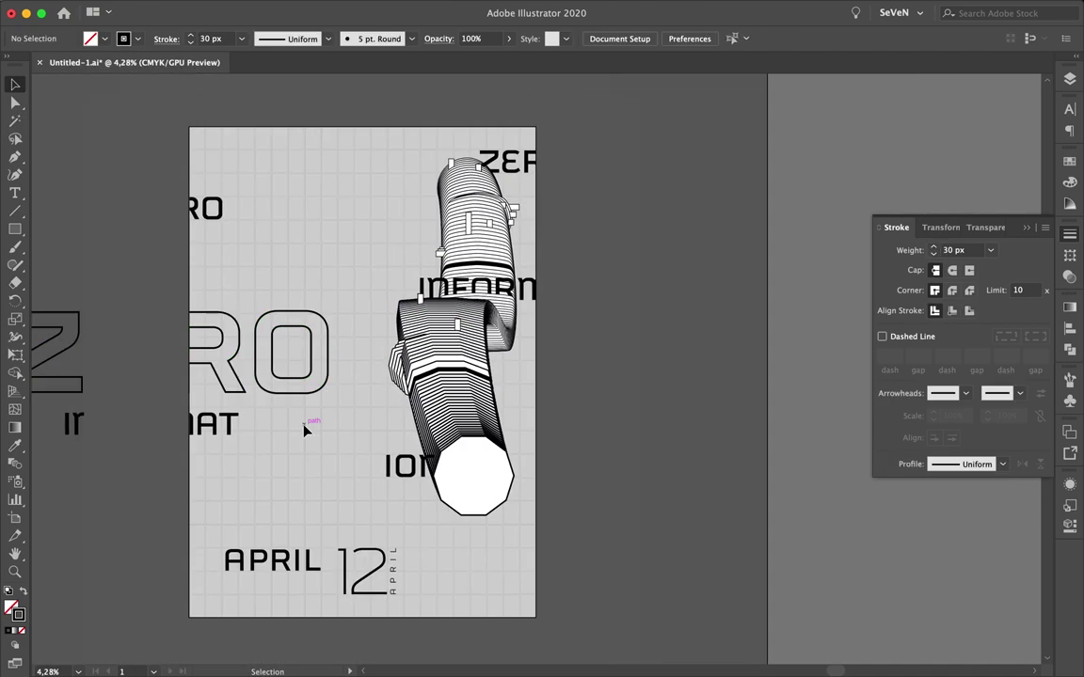
- Rotate ZERO upright at the left edge and shift the tube artwork right
{"action": "left_click_drag", "start_coordinate": [303, 429], "coordinate": [397, 205]}
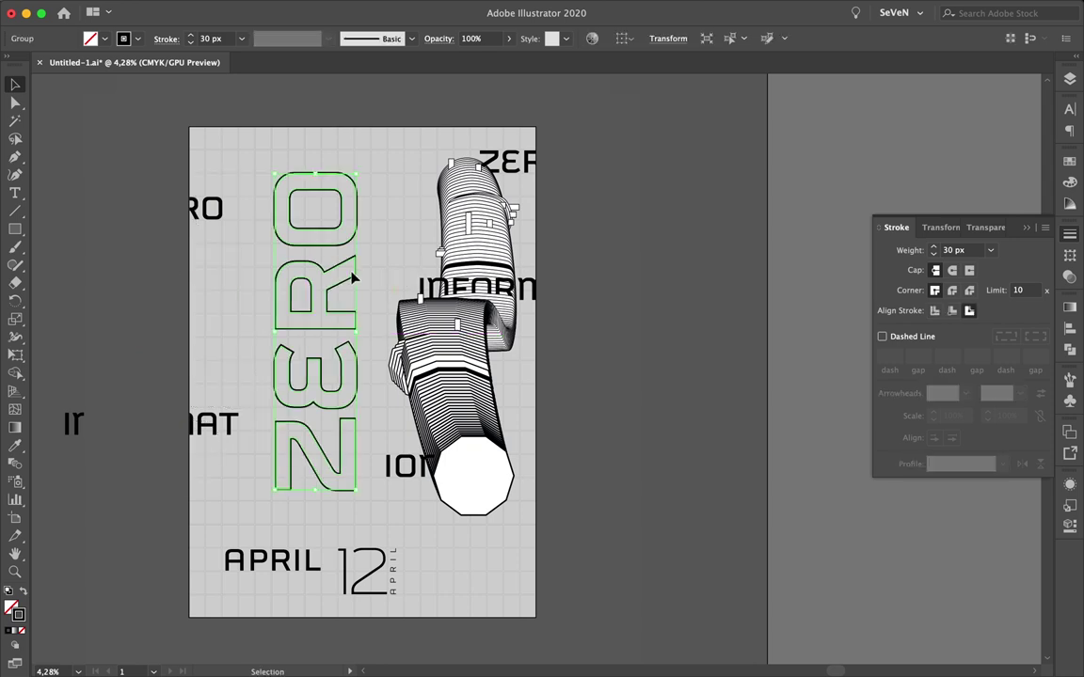
{"action": "mouse_move", "coordinate": [344, 200]}
{"action": "left_mouse_down"}
{"action": "mouse_move", "coordinate": [281, 188]}
{"action": "mouse_move", "coordinate": [225, 306]}
{"action": "left_mouse_up"}
{"action": "scroll", "coordinate": [400, 335], "scroll_direction": "up", "scroll_amount": 3}
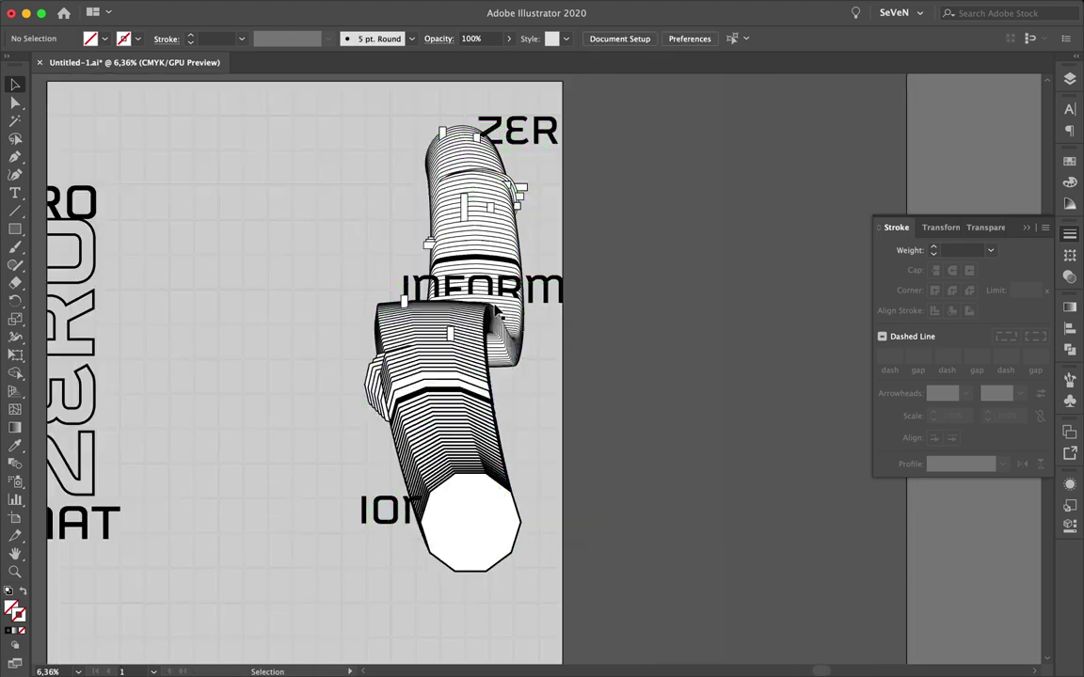
{"action": "left_click_drag", "start_coordinate": [485, 292], "coordinate": [500, 291]}
{"action": "scroll", "coordinate": [366, 325], "scroll_direction": "down", "scroll_amount": 1}
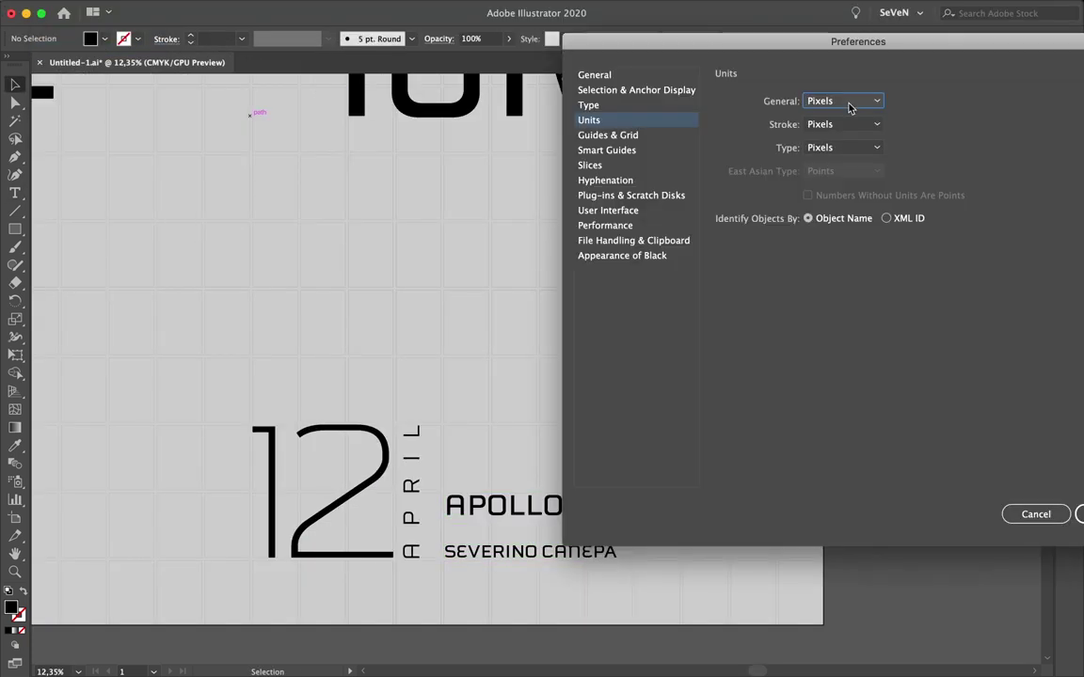
- Use pixel units and fill the bar behind the 12 with #95c11f green
{"action": "left_click", "coordinate": [1080, 513]}
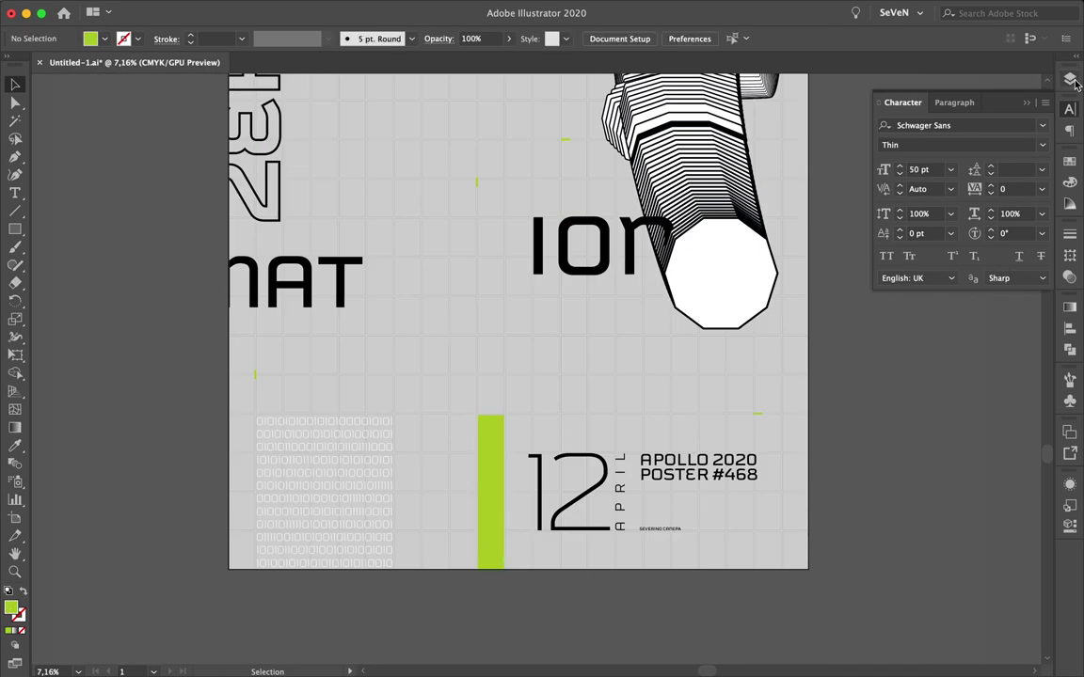
{"action": "left_click", "coordinate": [1070, 79]}
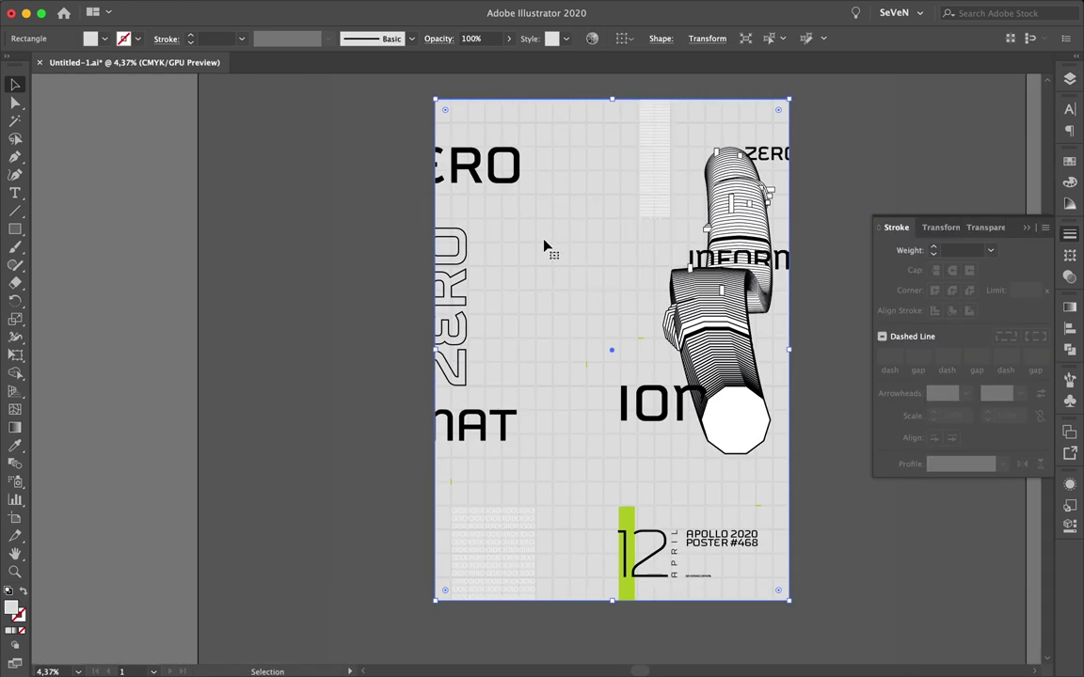
{"action": "left_click", "coordinate": [863, 237]}
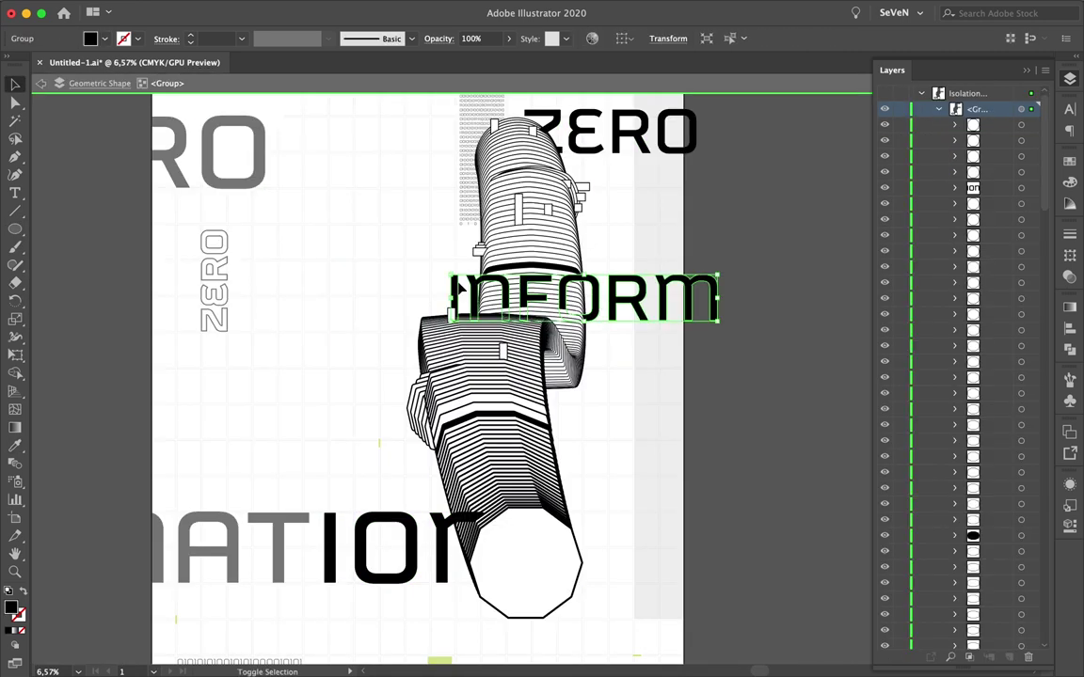
- Scale the INFORM letters much larger and exit the artwork group
{"action": "left_click_drag", "start_coordinate": [453, 293], "coordinate": [561, 322]}
{"action": "scroll", "coordinate": [560, 322], "scroll_direction": "up", "scroll_amount": 5}
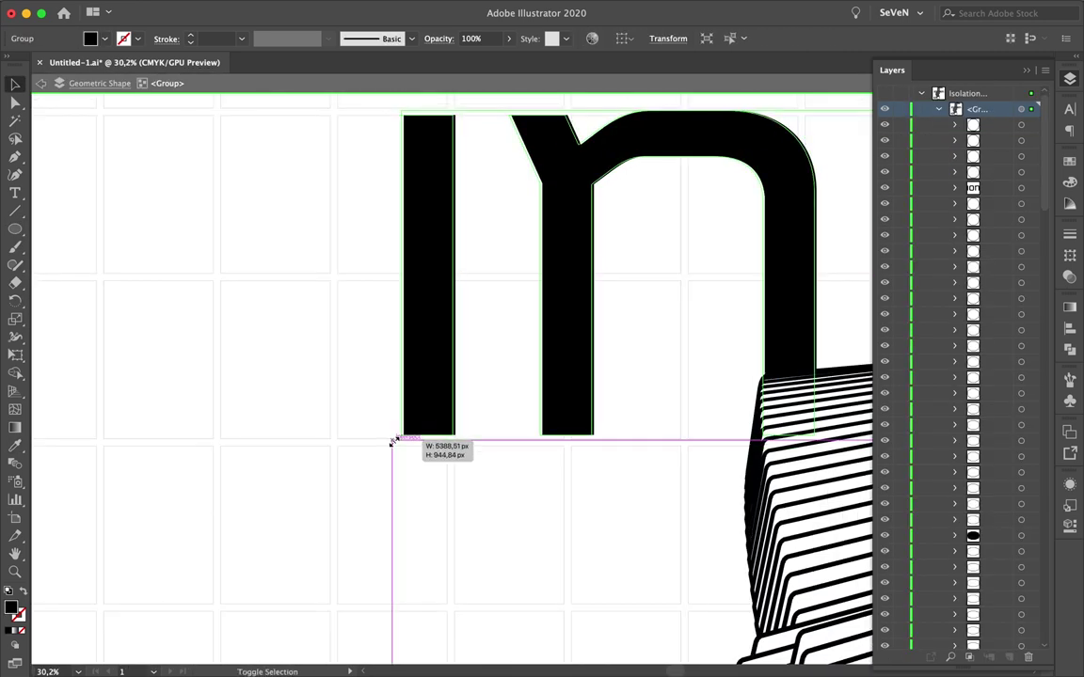
{"action": "left_click_drag", "start_coordinate": [417, 255], "coordinate": [388, 440]}
{"action": "double_click", "coordinate": [369, 479]}
{"action": "scroll", "coordinate": [346, 274], "scroll_direction": "down", "scroll_amount": 5}
{"action": "scroll", "coordinate": [339, 376], "scroll_direction": "down", "scroll_amount": 2}
{"action": "scroll", "coordinate": [327, 500], "scroll_direction": "down", "scroll_amount": 1}
- Clear the selection and select the APOLLO 2020 caption
{"action": "left_click", "coordinate": [324, 497]}
{"action": "left_click", "coordinate": [325, 498]}
{"action": "scroll", "coordinate": [258, 496], "scroll_direction": "down", "scroll_amount": 2}
{"action": "scroll", "coordinate": [355, 242], "scroll_direction": "up", "scroll_amount": 2}
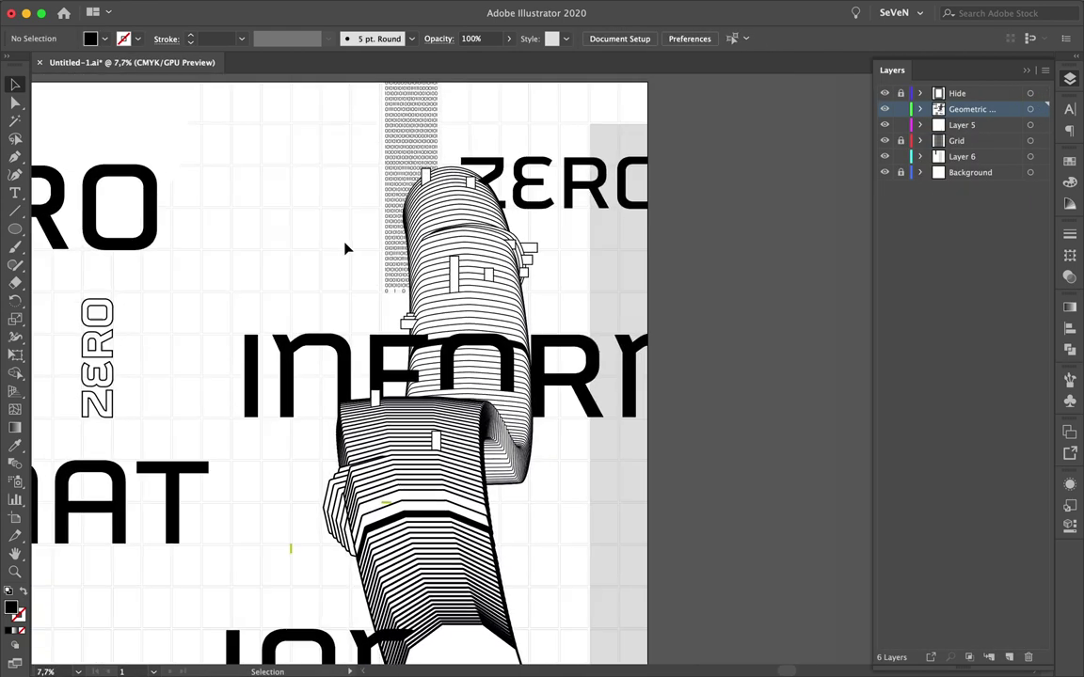
{"action": "scroll", "coordinate": [282, 376], "scroll_direction": "down", "scroll_amount": 3}
{"action": "left_click", "coordinate": [242, 440]}
{"action": "scroll", "coordinate": [243, 447], "scroll_direction": "up", "scroll_amount": 2}
- Draw a green-outlined rectangle behind the small ZERO and group them into a badge
{"action": "key", "text": "m"}
{"action": "left_click_drag", "start_coordinate": [194, 390], "coordinate": [295, 428]}
{"action": "key", "text": "v"}
{"action": "right_click", "coordinate": [295, 426]}
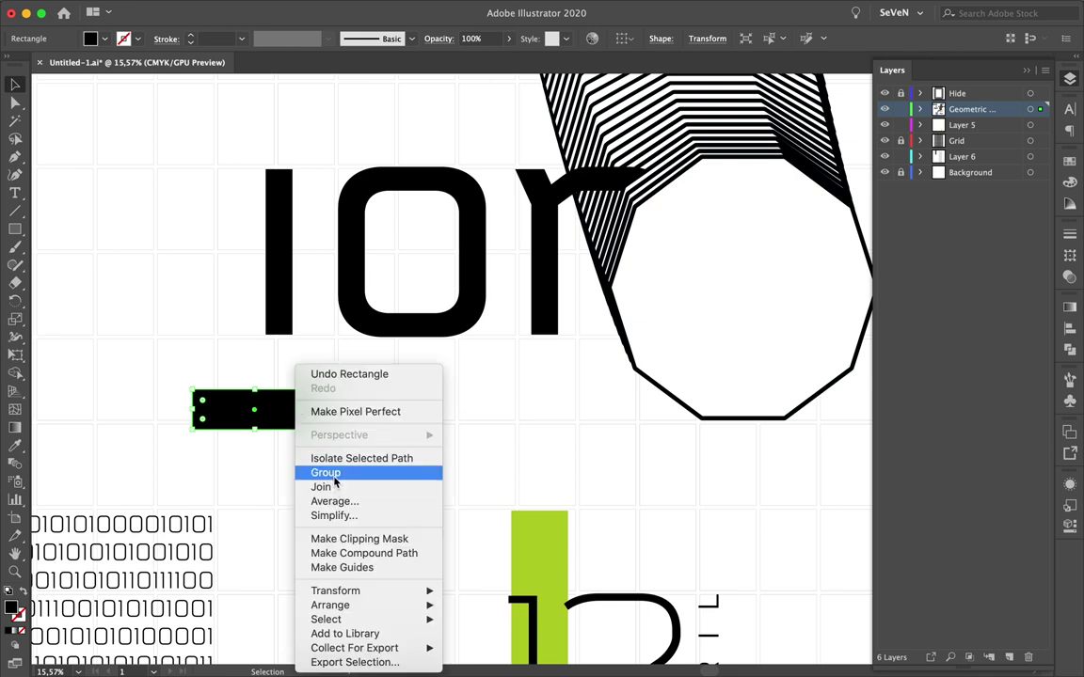
{"action": "left_click", "coordinate": [490, 639]}
{"action": "key", "text": "v"}
{"action": "left_click", "coordinate": [254, 414]}
{"action": "key", "text": "F6"}
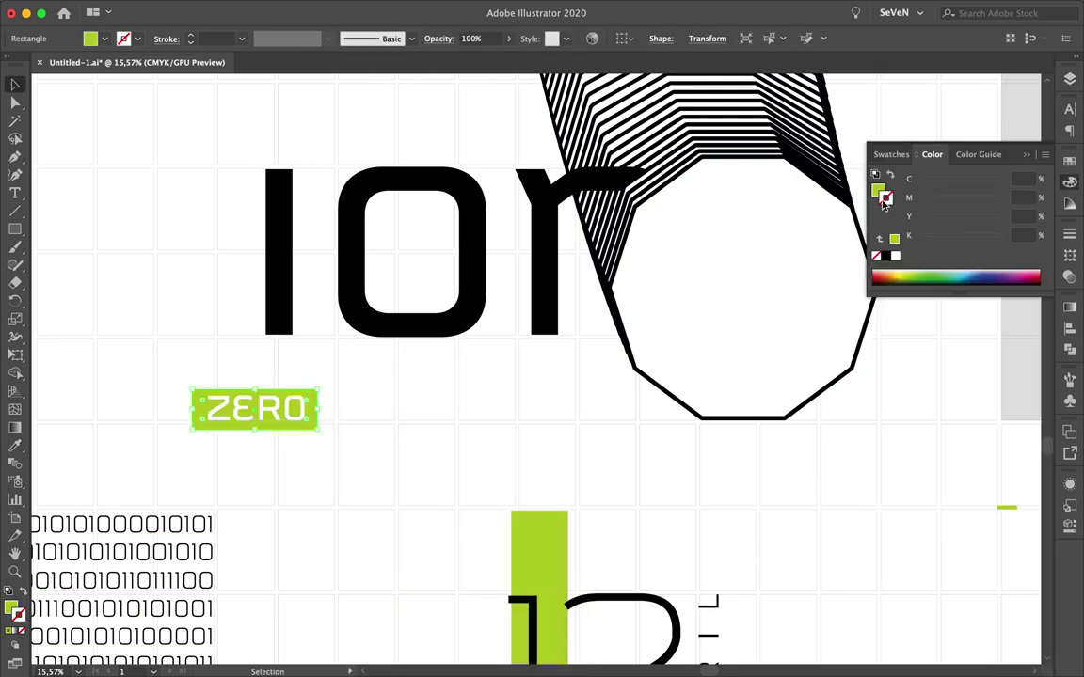
{"action": "key", "text": "ctrl+F10"}
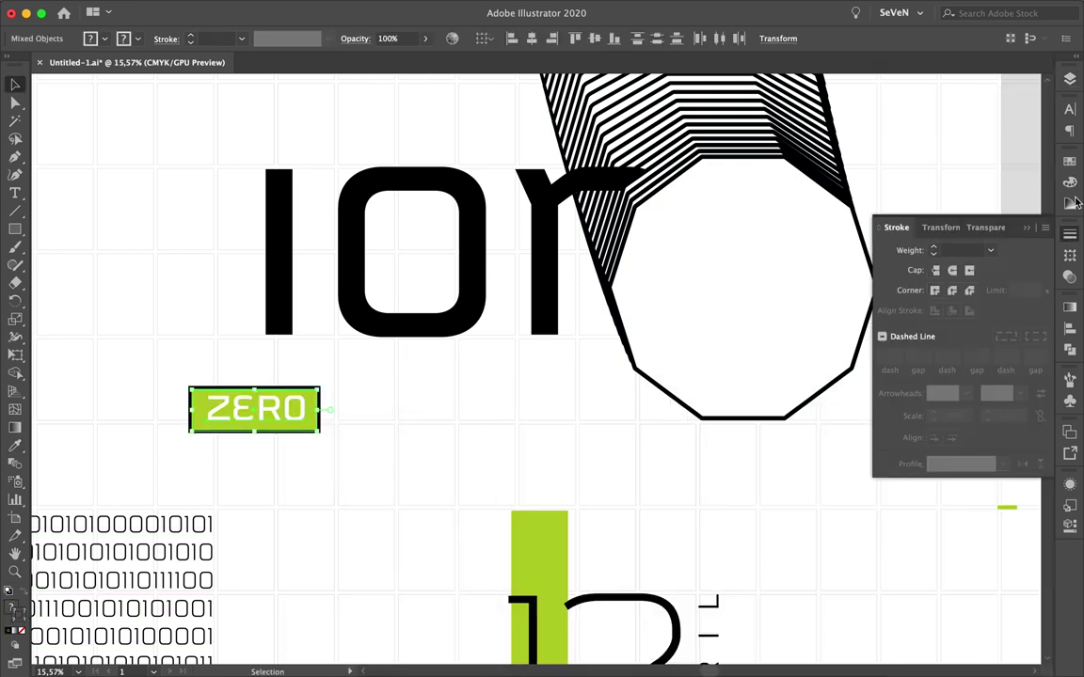
{"action": "key", "text": "shift+ctrl+F10"}
- Alt-drag a copy of the ZERO badge below it and swap its fill and stroke
{"action": "key", "text": "shift+F7"}
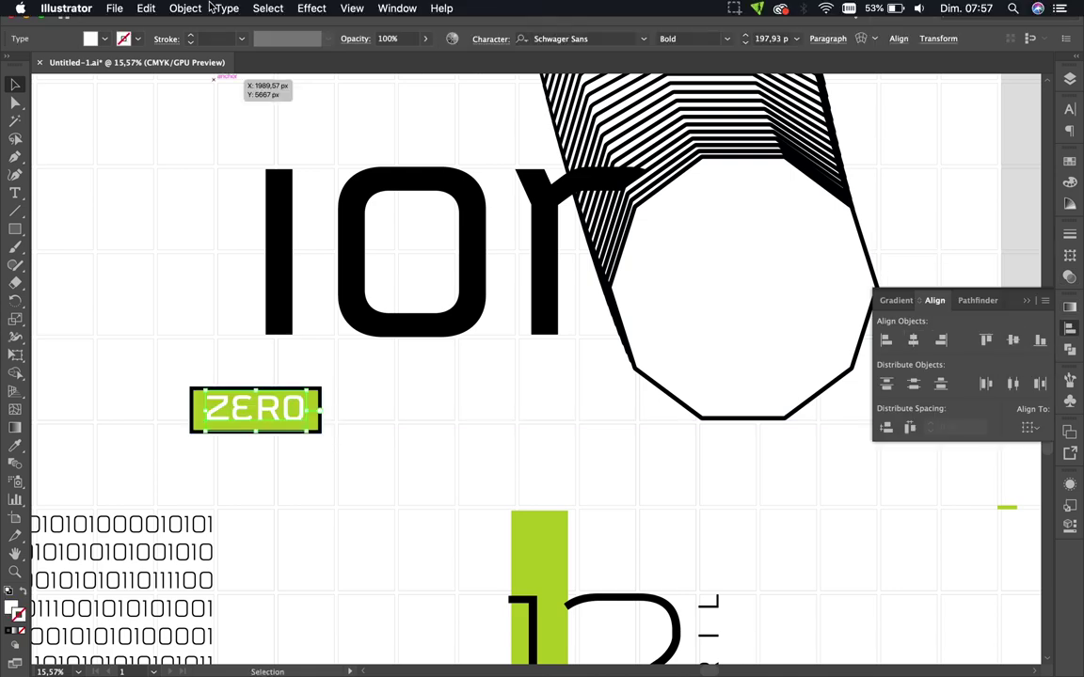
{"action": "scroll", "coordinate": [310, 427], "scroll_direction": "up", "scroll_amount": 2}
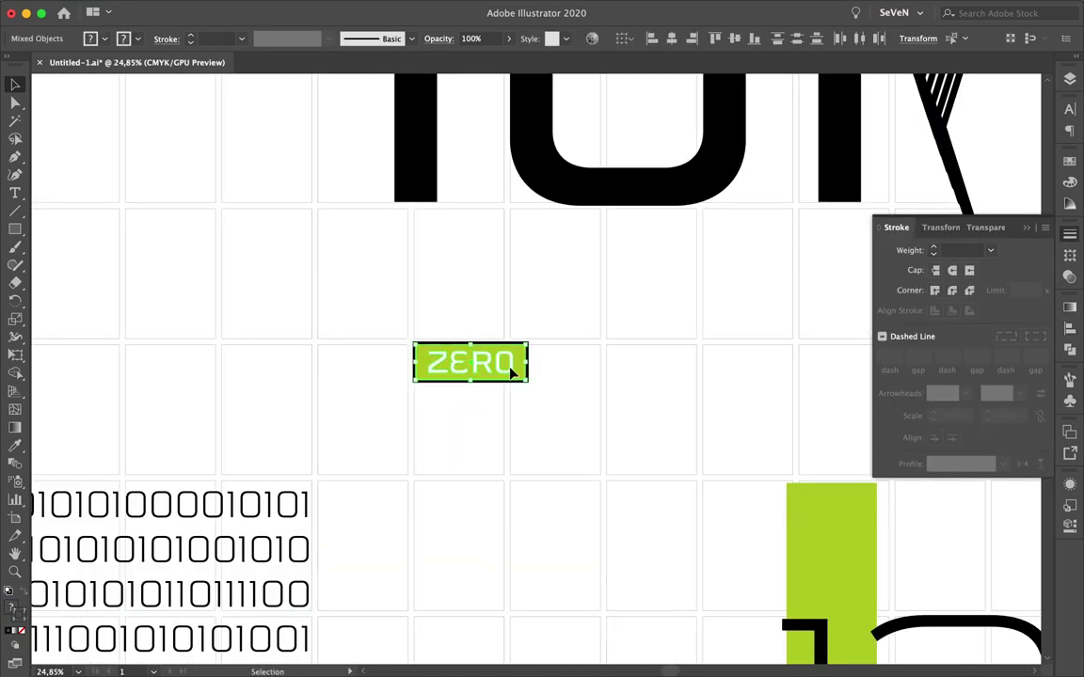
{"action": "scroll", "coordinate": [513, 374], "scroll_direction": "up", "scroll_amount": 3}
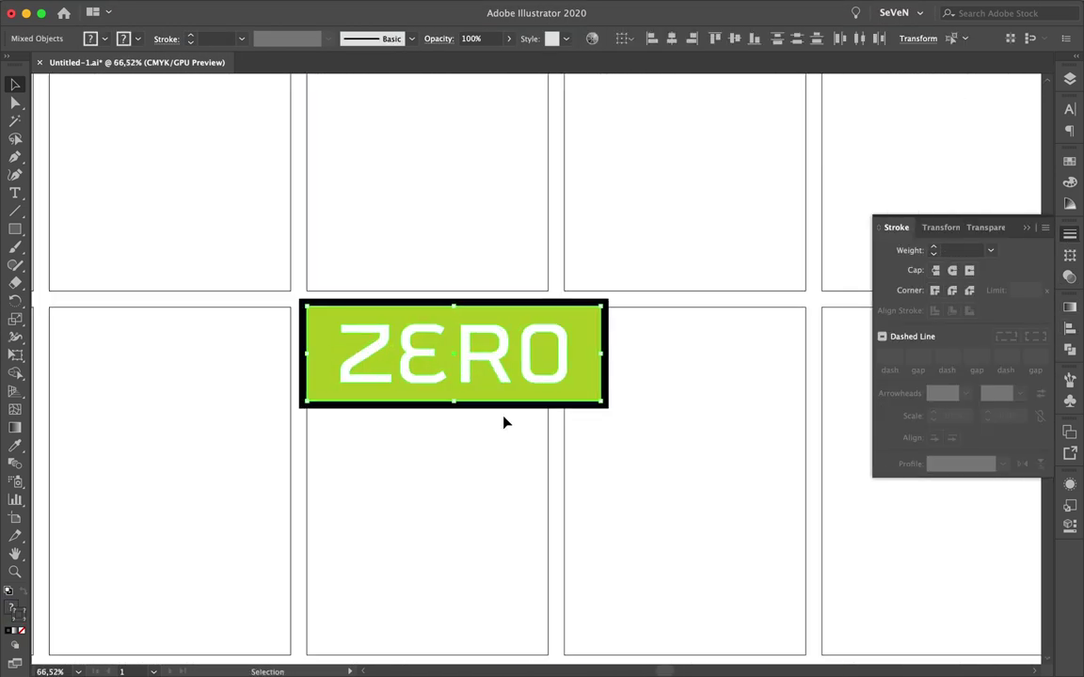
{"action": "scroll", "coordinate": [560, 390], "scroll_direction": "up", "scroll_amount": 3}
{"action": "scroll", "coordinate": [555, 387], "scroll_direction": "down", "scroll_amount": 5}
{"action": "left_click_drag", "start_coordinate": [552, 389], "coordinate": [544, 533]}
{"action": "key", "text": "i"}
{"action": "key", "text": "shift+x"}
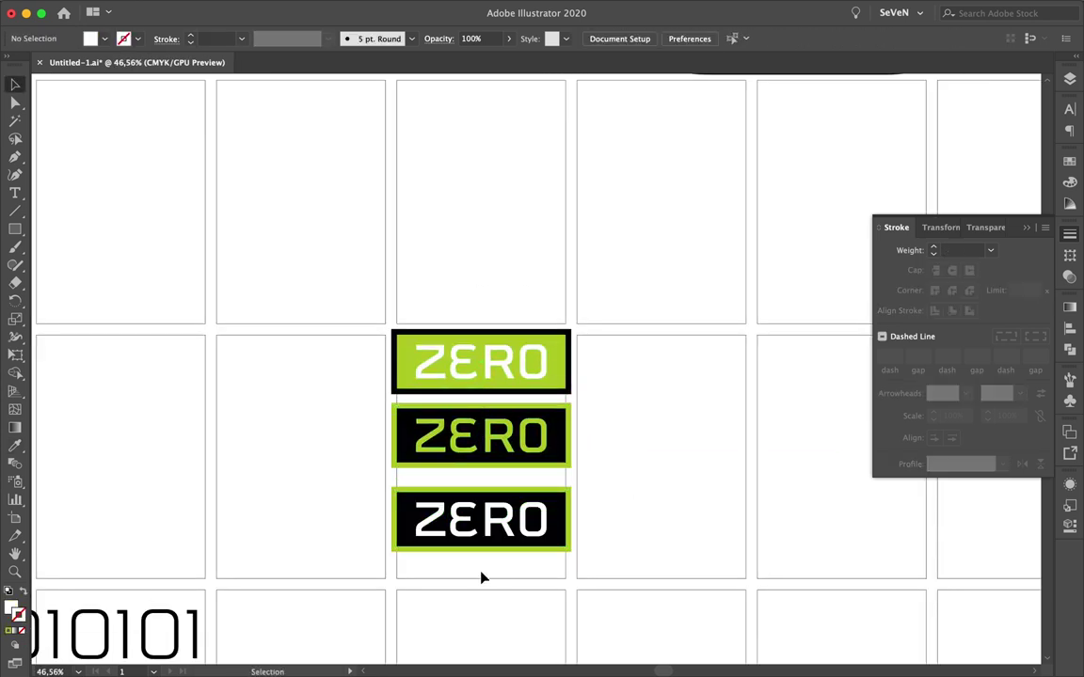
- Move the stack of three ZERO badges beside the 12
{"action": "scroll", "coordinate": [480, 578], "scroll_direction": "down", "scroll_amount": 3}
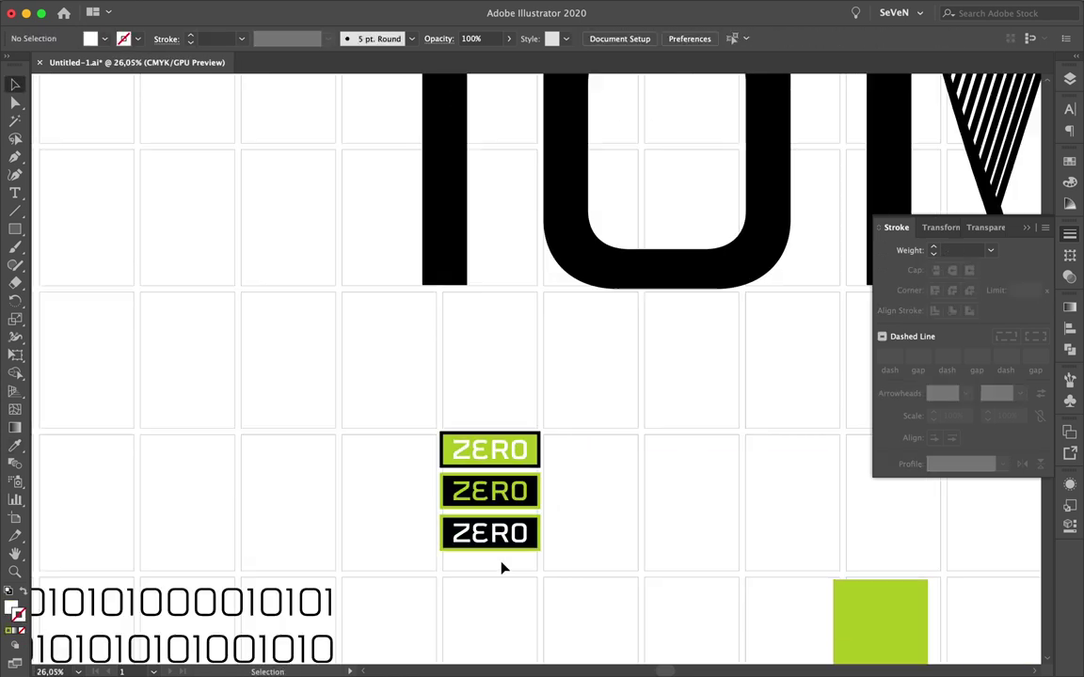
{"action": "left_click", "coordinate": [1071, 337]}
{"action": "left_click", "coordinate": [661, 527]}
{"action": "scroll", "coordinate": [660, 527], "scroll_direction": "down", "scroll_amount": 2}
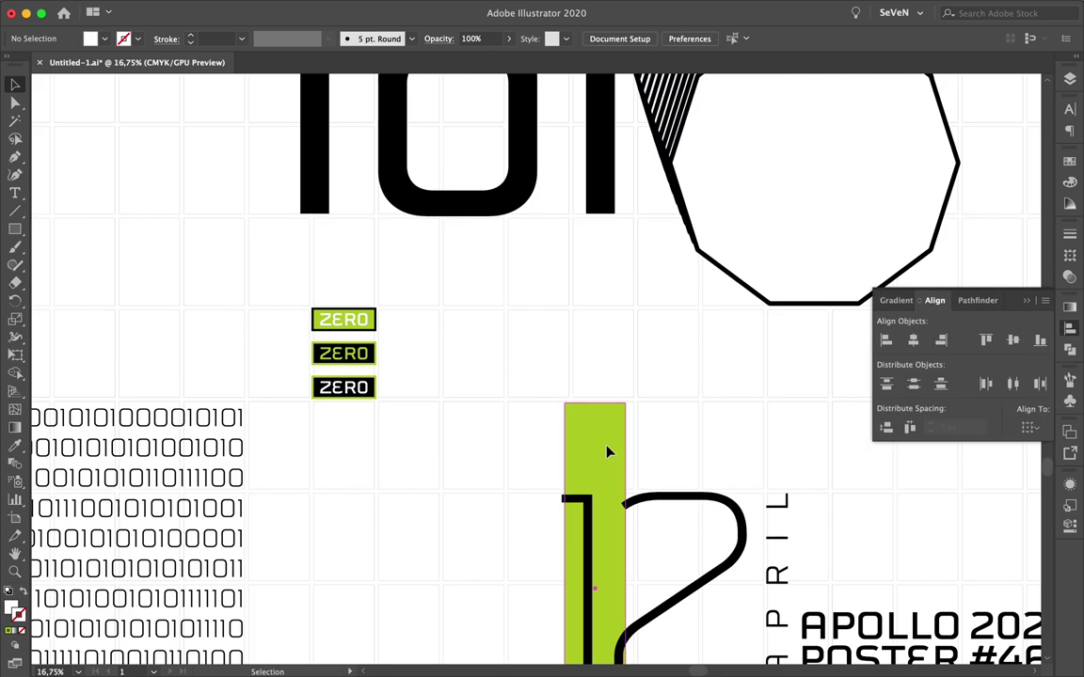
{"action": "scroll", "coordinate": [606, 450], "scroll_direction": "down", "scroll_amount": 2}
{"action": "left_click_drag", "start_coordinate": [797, 542], "coordinate": [801, 537]}
- Draw a small green accent block with the Rectangle tool
{"action": "key", "text": "m"}
{"action": "scroll", "coordinate": [616, 423], "scroll_direction": "up", "scroll_amount": 3}
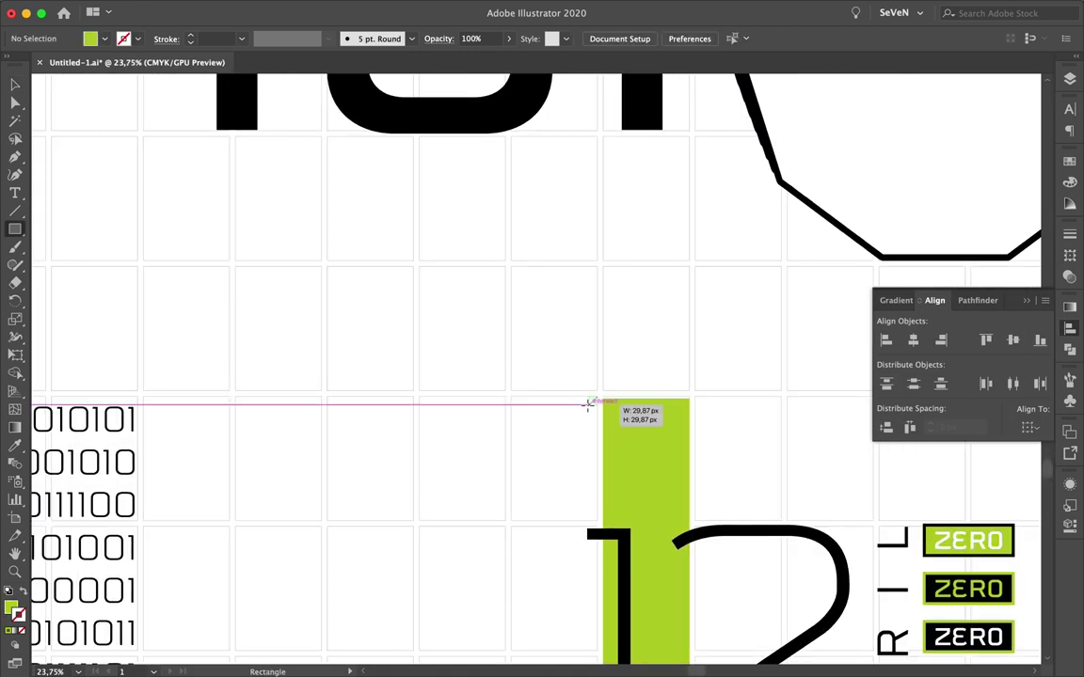
{"action": "scroll", "coordinate": [564, 480], "scroll_direction": "up", "scroll_amount": 1}
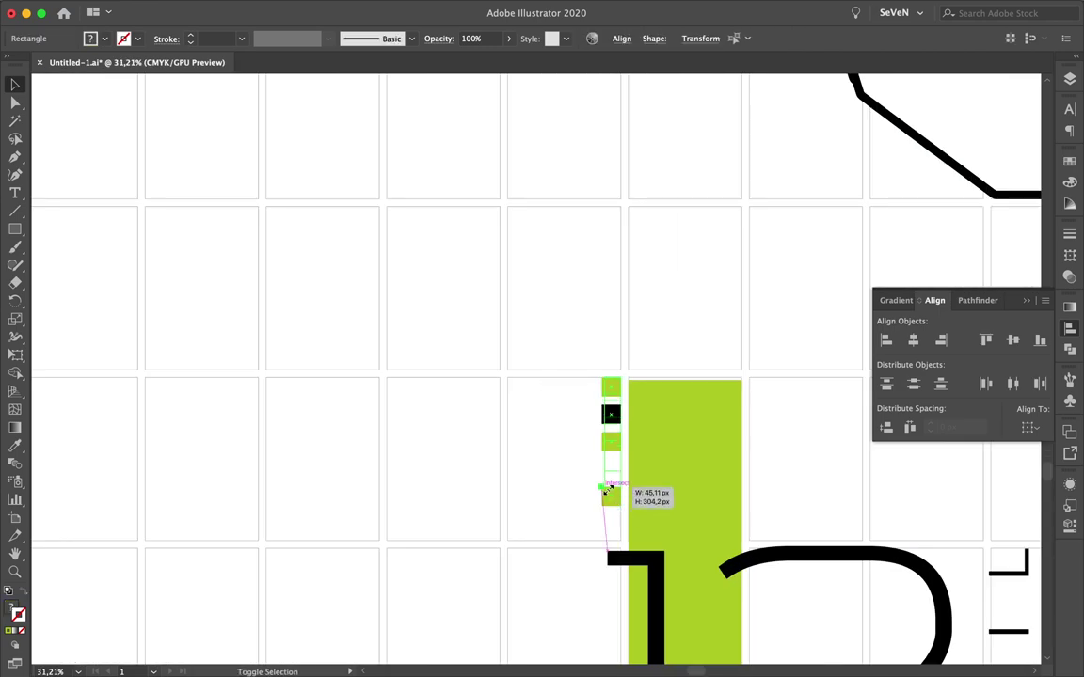
{"action": "scroll", "coordinate": [593, 493], "scroll_direction": "down", "scroll_amount": 4}
{"action": "scroll", "coordinate": [565, 470], "scroll_direction": "down", "scroll_amount": 2}
{"action": "scroll", "coordinate": [478, 388], "scroll_direction": "up", "scroll_amount": 1}
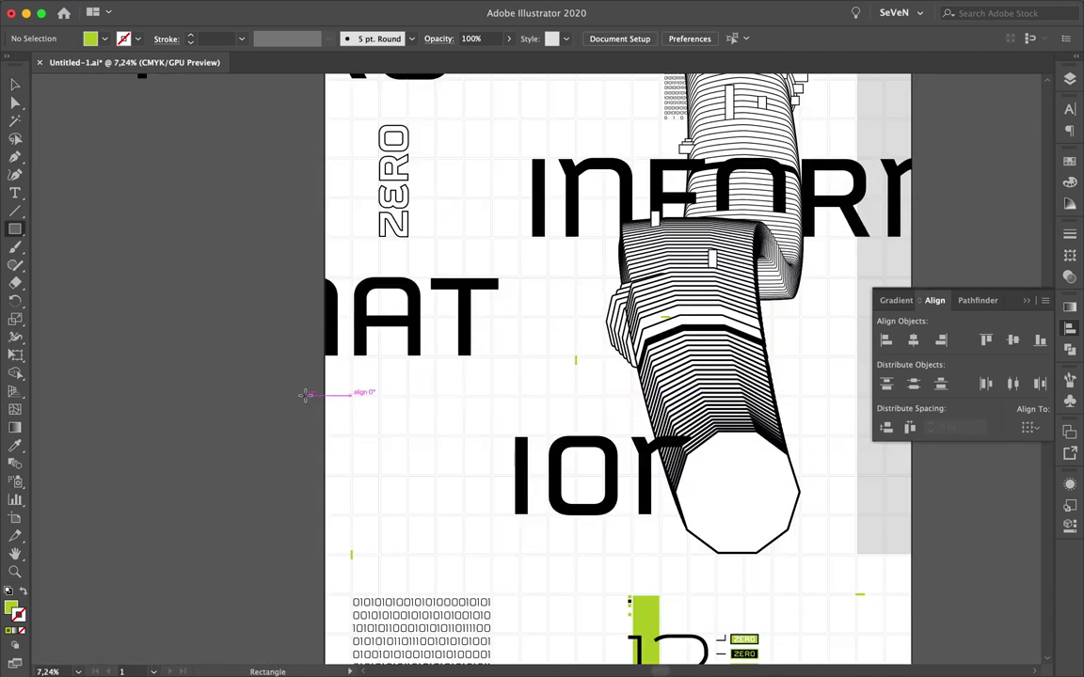
{"action": "left_click_drag", "start_coordinate": [306, 395], "coordinate": [465, 320]}
{"action": "key", "text": "F7"}
{"action": "key", "text": "v"}
- Open the Layers list, then briefly isolate and exit the tube group
{"action": "left_click", "coordinate": [547, 338]}
{"action": "scroll", "coordinate": [547, 339], "scroll_direction": "up", "scroll_amount": 2}
{"action": "double_click", "coordinate": [621, 247]}
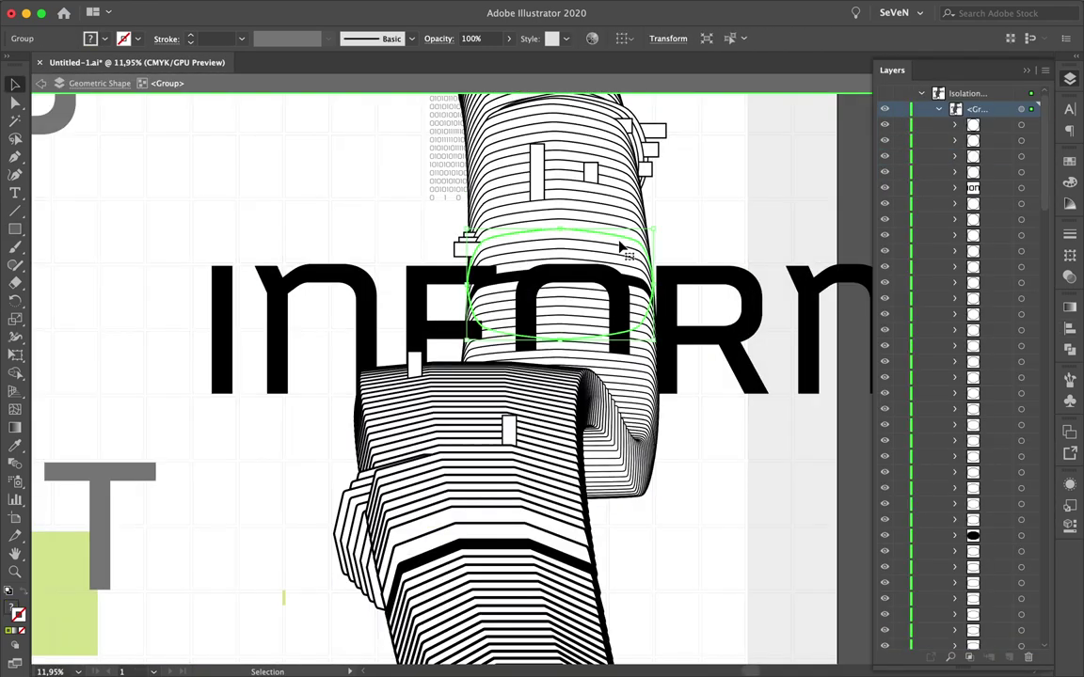
{"action": "key", "text": "v"}
{"action": "scroll", "coordinate": [522, 410], "scroll_direction": "down", "scroll_amount": 2}
{"action": "key", "text": "Escape"}
- Scroll over the poster and enter the split text group for editing
{"action": "scroll", "coordinate": [580, 464], "scroll_direction": "up", "scroll_amount": 1}
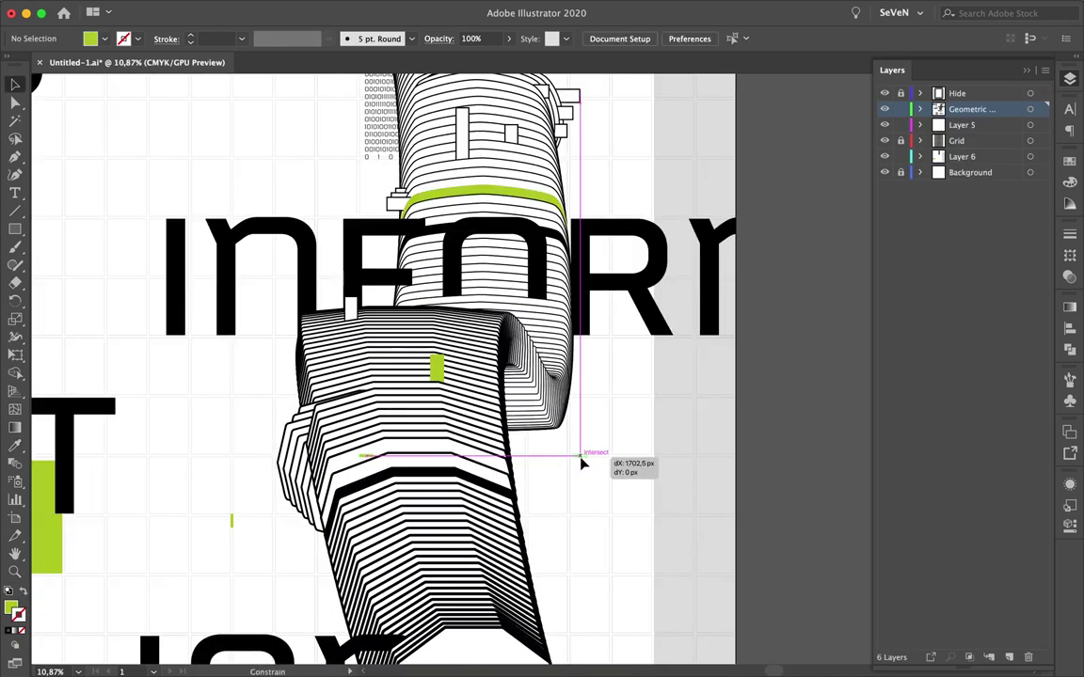
{"action": "scroll", "coordinate": [343, 277], "scroll_direction": "down", "scroll_amount": 3}
{"action": "scroll", "coordinate": [342, 278], "scroll_direction": "up", "scroll_amount": 4}
{"action": "scroll", "coordinate": [324, 235], "scroll_direction": "down", "scroll_amount": 2}
{"action": "scroll", "coordinate": [327, 387], "scroll_direction": "up", "scroll_amount": 2}
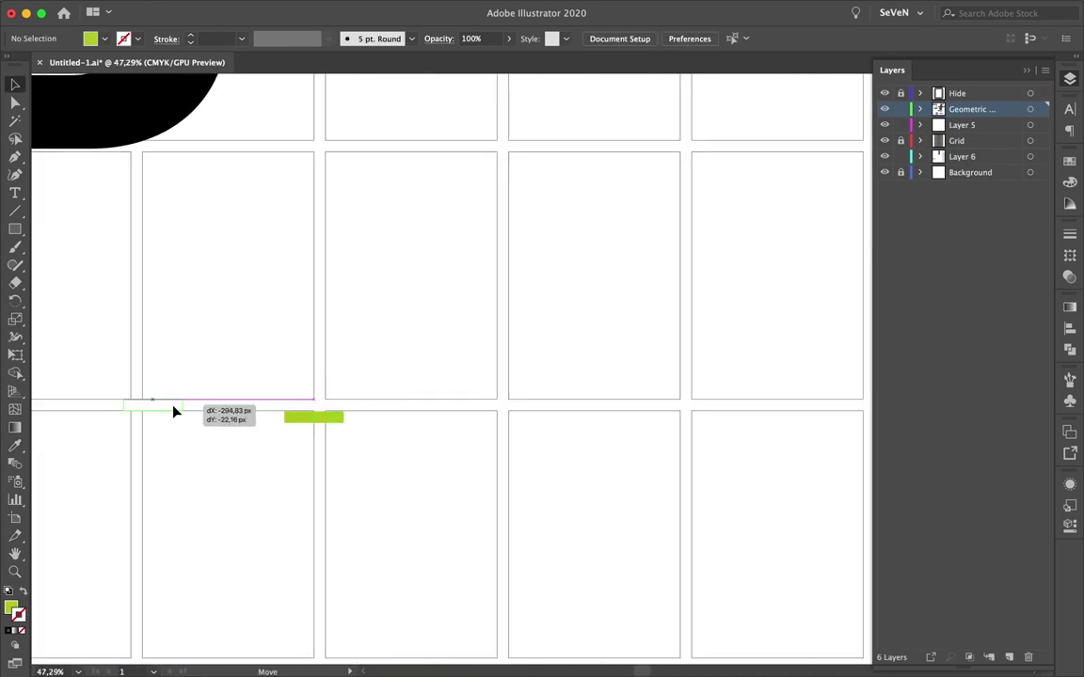
{"action": "scroll", "coordinate": [177, 411], "scroll_direction": "down", "scroll_amount": 4}
{"action": "scroll", "coordinate": [216, 493], "scroll_direction": "down", "scroll_amount": 3}
{"action": "scroll", "coordinate": [216, 493], "scroll_direction": "down", "scroll_amount": 2}
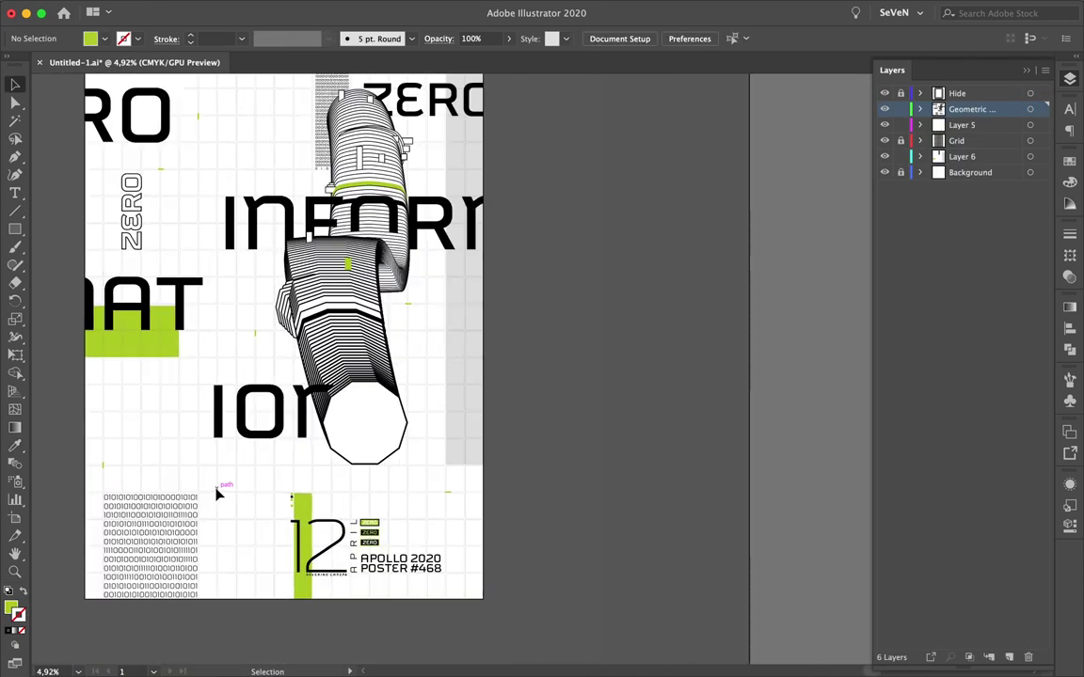
{"action": "double_click", "coordinate": [240, 423]}
- Move the ion letters to the right and leave the group
{"action": "left_click_drag", "start_coordinate": [272, 411], "coordinate": [407, 380]}
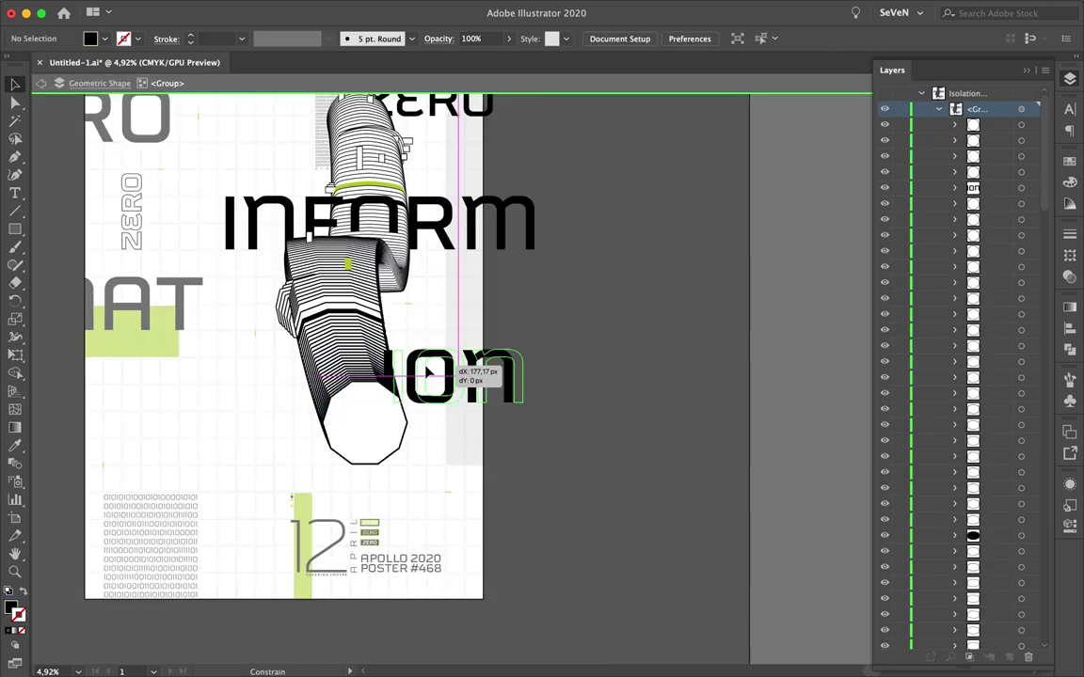
{"action": "left_click", "coordinate": [421, 373]}
{"action": "scroll", "coordinate": [478, 374], "scroll_direction": "up", "scroll_amount": 2}
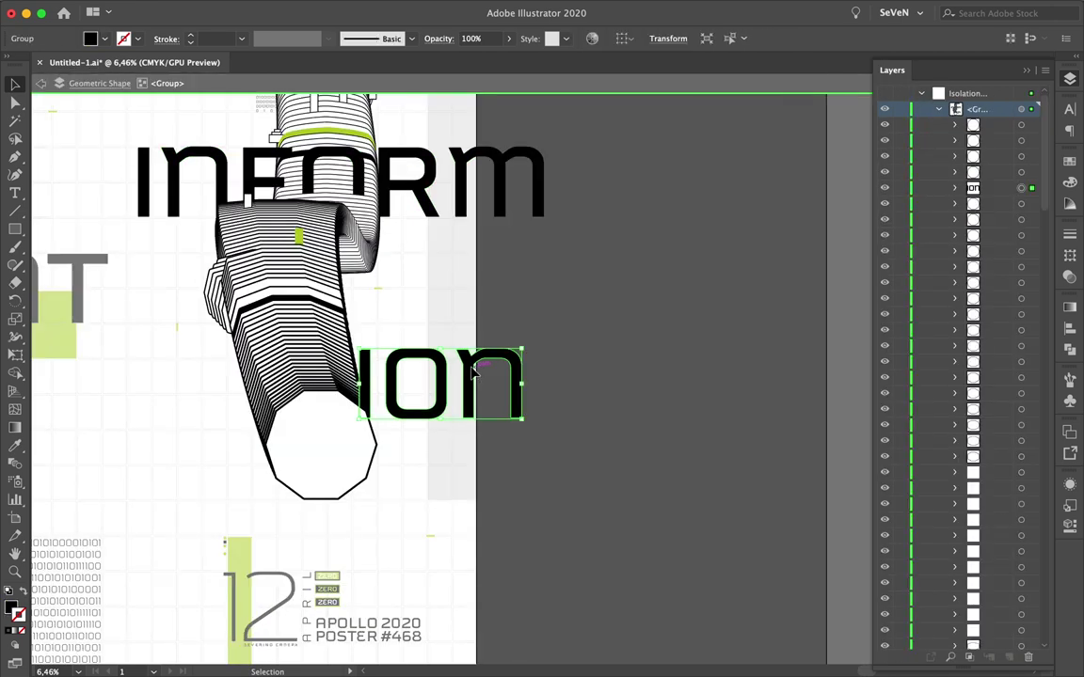
{"action": "left_click", "coordinate": [503, 414]}
- Shift the large ZERO further left and check the MAT letters
{"action": "double_click", "coordinate": [234, 411]}
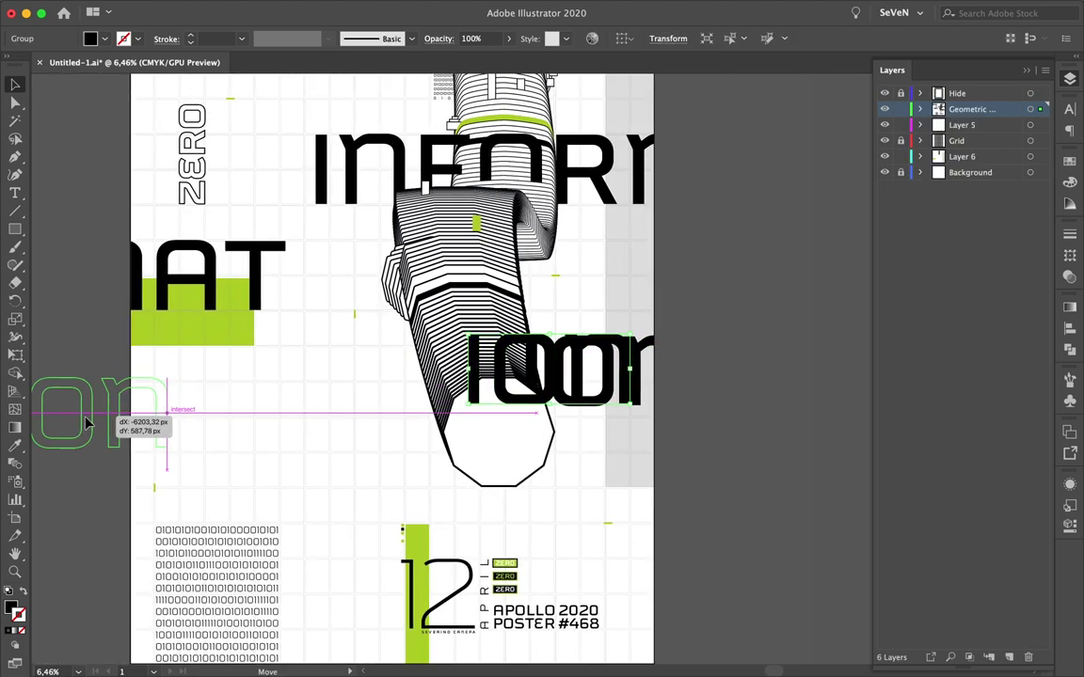
{"action": "scroll", "coordinate": [235, 414], "scroll_direction": "down", "scroll_amount": 2}
{"action": "left_click_drag", "start_coordinate": [215, 252], "coordinate": [214, 253]}
{"action": "scroll", "coordinate": [214, 252], "scroll_direction": "up", "scroll_amount": 3}
{"action": "scroll", "coordinate": [214, 252], "scroll_direction": "down", "scroll_amount": 3}
{"action": "left_click", "coordinate": [315, 490]}
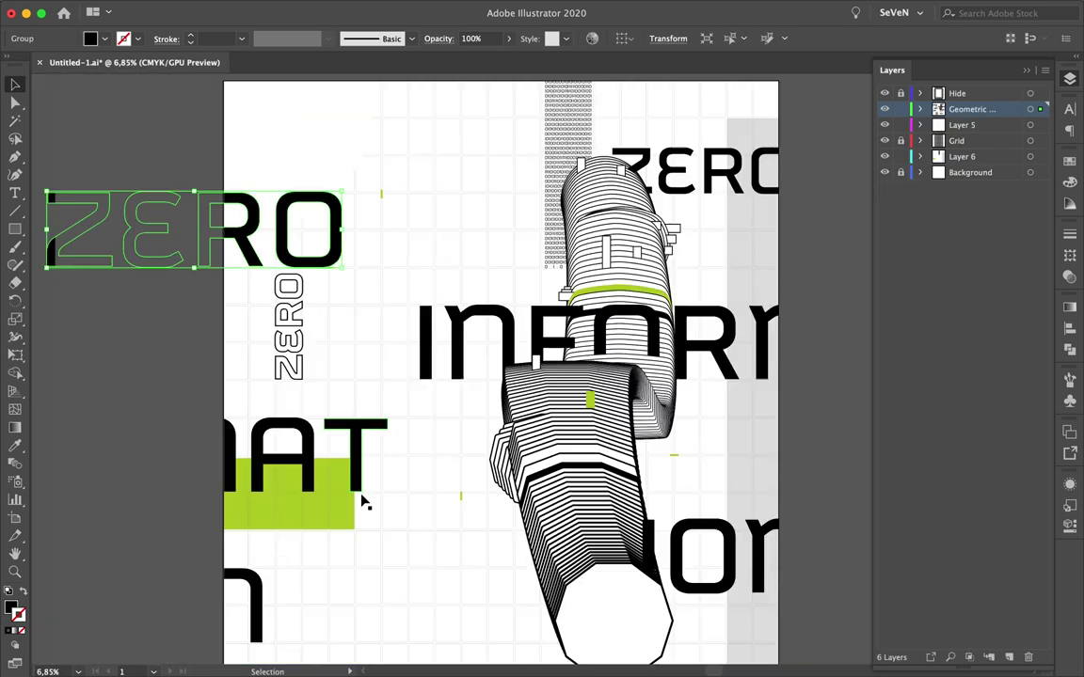
{"action": "scroll", "coordinate": [315, 486], "scroll_direction": "up", "scroll_amount": 3}
{"action": "scroll", "coordinate": [314, 279], "scroll_direction": "down", "scroll_amount": 2}
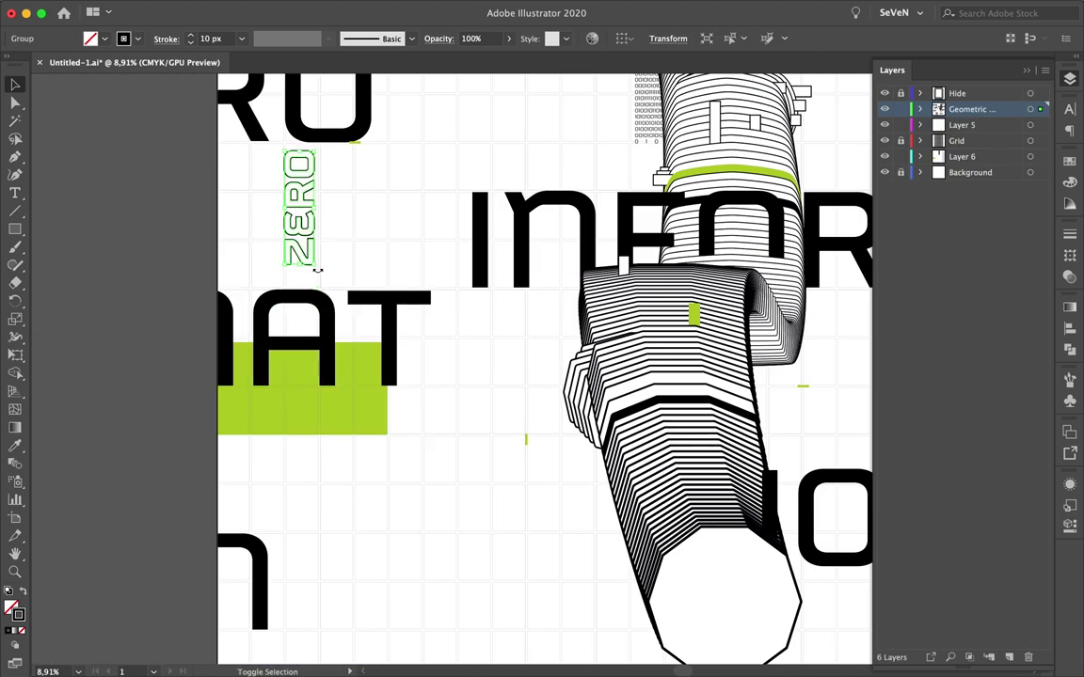
{"action": "scroll", "coordinate": [315, 278], "scroll_direction": "down", "scroll_amount": 2}
{"action": "left_click", "coordinate": [395, 242]}
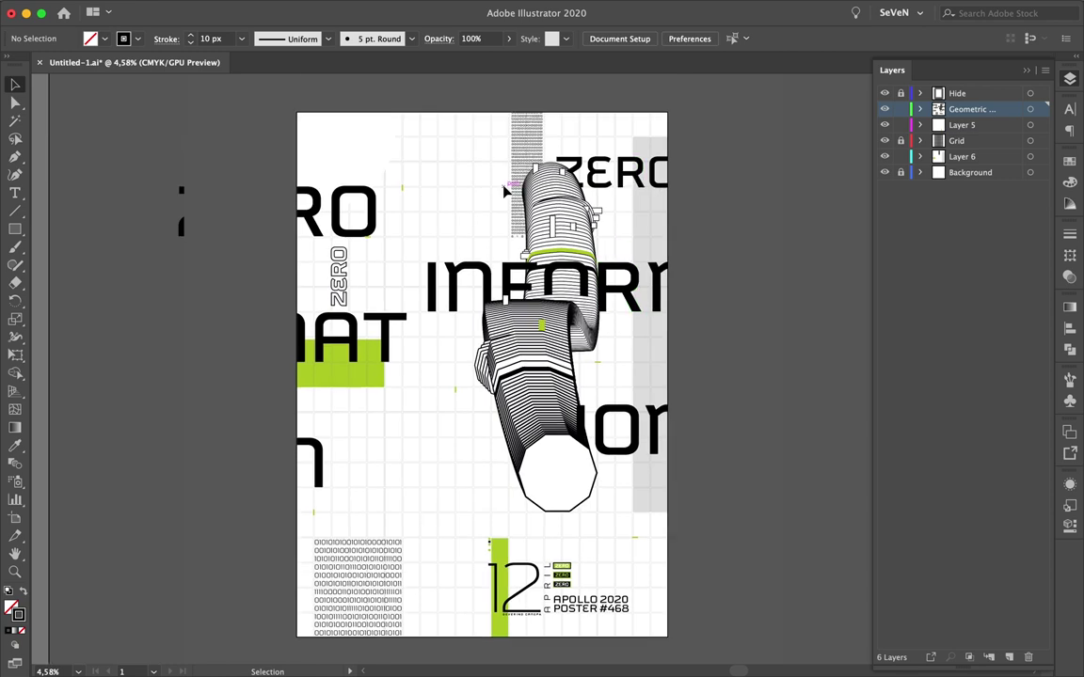
- Drill into the ion and INFORM groups, then exit isolation
{"action": "double_click", "coordinate": [450, 436]}
{"action": "scroll", "coordinate": [470, 442], "scroll_direction": "up", "scroll_amount": 2}
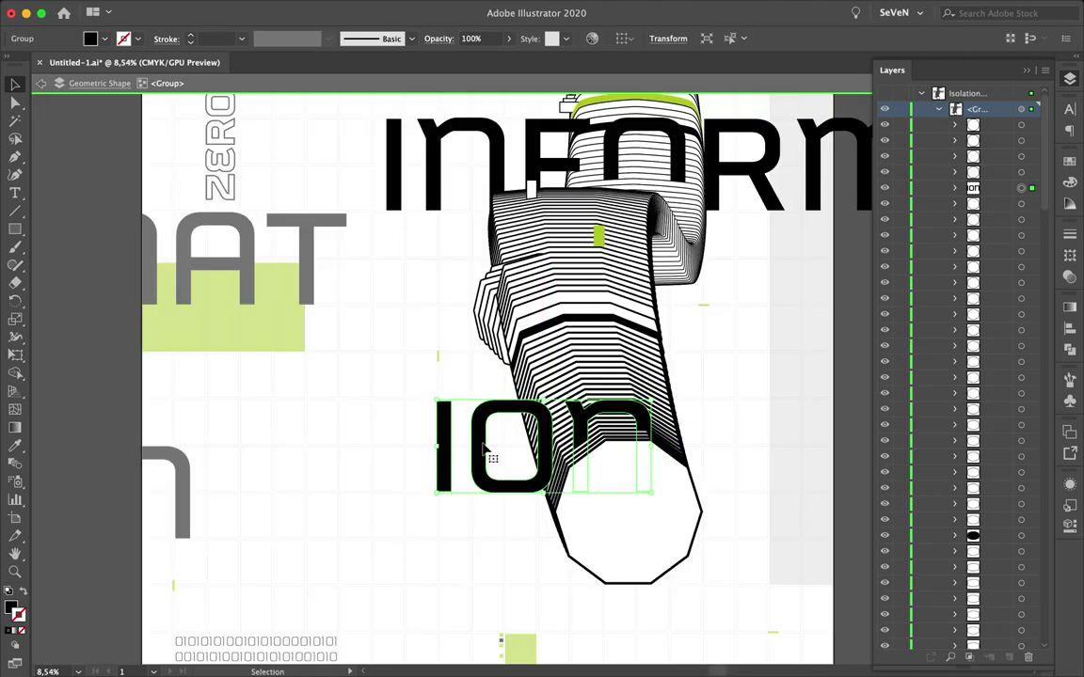
{"action": "double_click", "coordinate": [431, 154]}
{"action": "scroll", "coordinate": [438, 188], "scroll_direction": "up", "scroll_amount": 3}
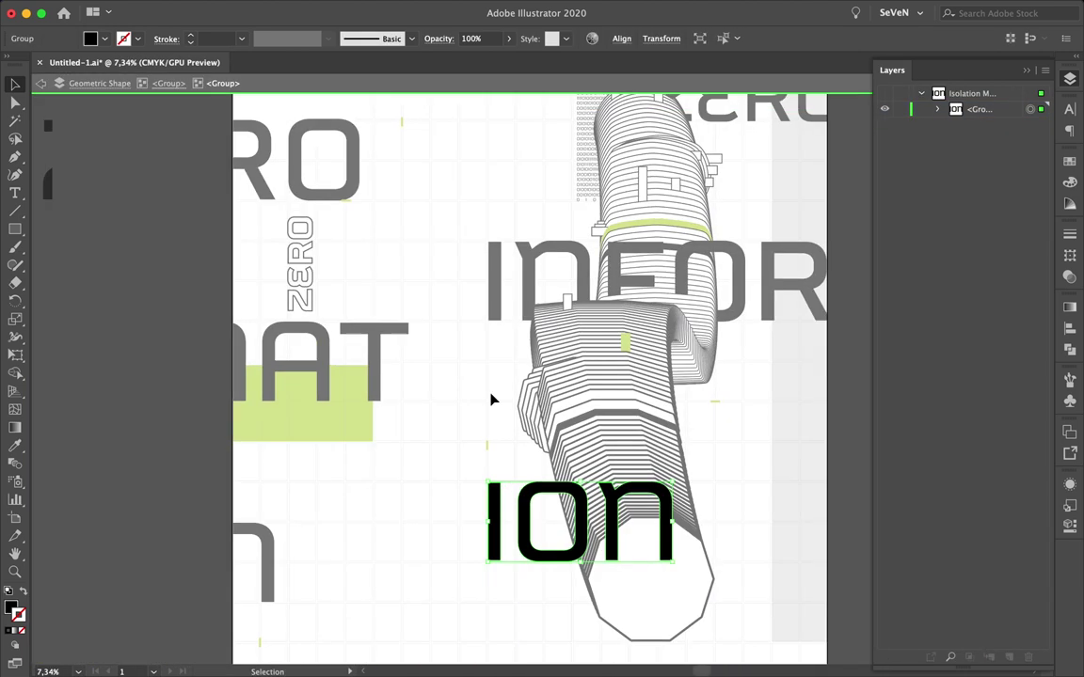
{"action": "key", "text": "Escape"}
- Split AT off the MAT letters and place it beneath INFOR on the right
{"action": "left_click", "coordinate": [383, 350]}
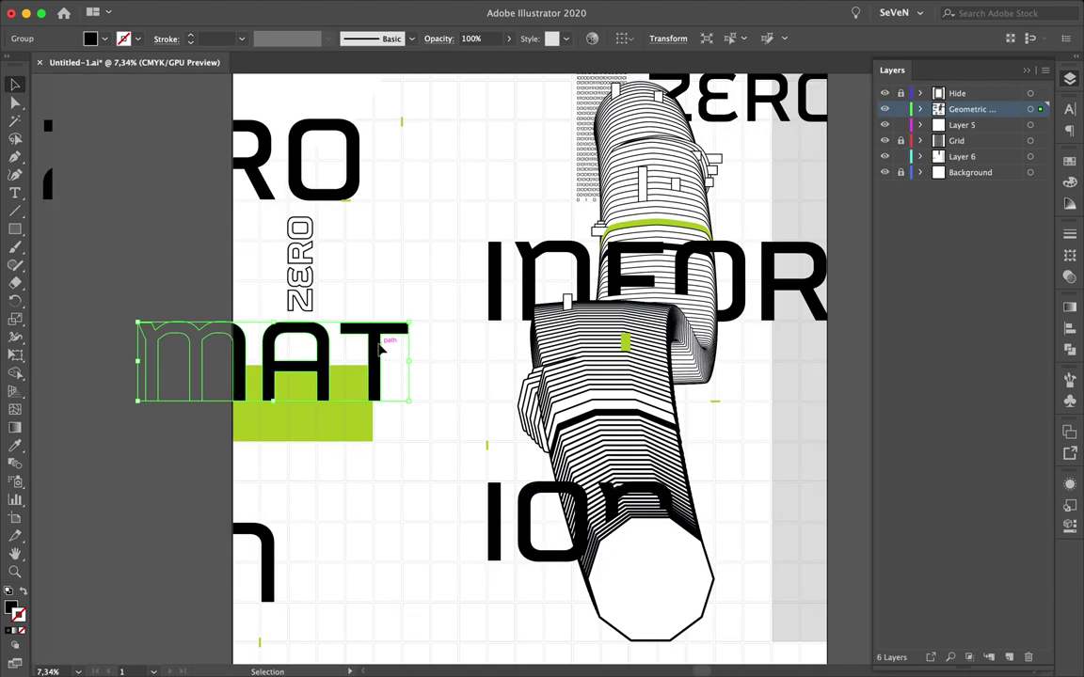
{"action": "double_click", "coordinate": [383, 351]}
{"action": "left_click_drag", "start_coordinate": [383, 351], "coordinate": [289, 454]}
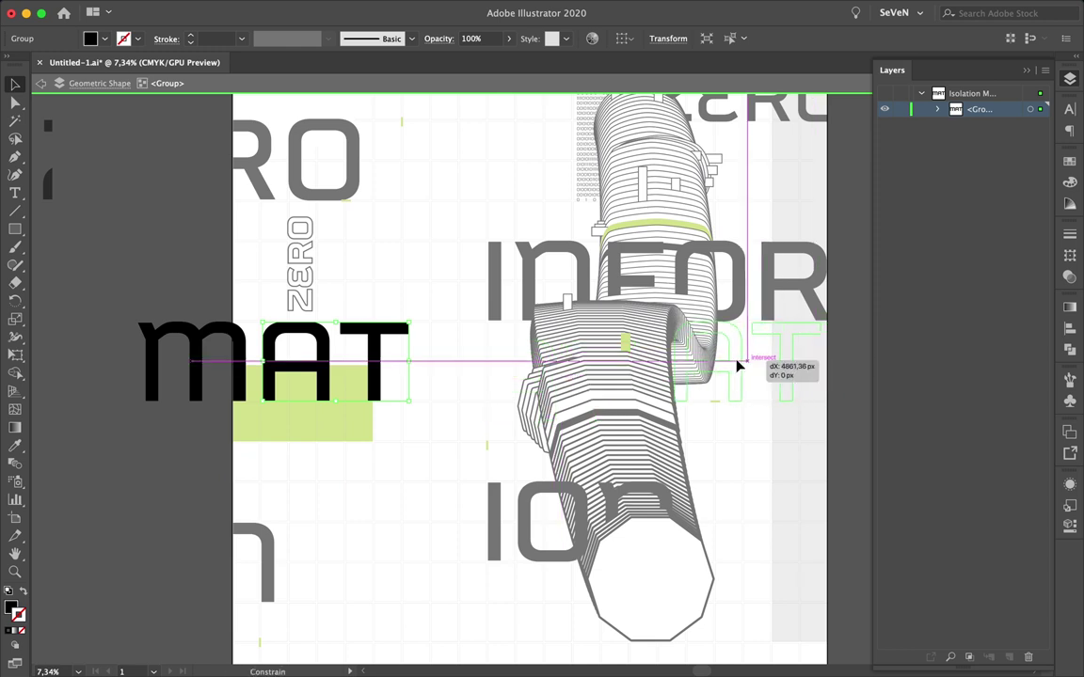
{"action": "left_click_drag", "start_coordinate": [750, 365], "coordinate": [749, 366]}
{"action": "key", "text": "Escape"}
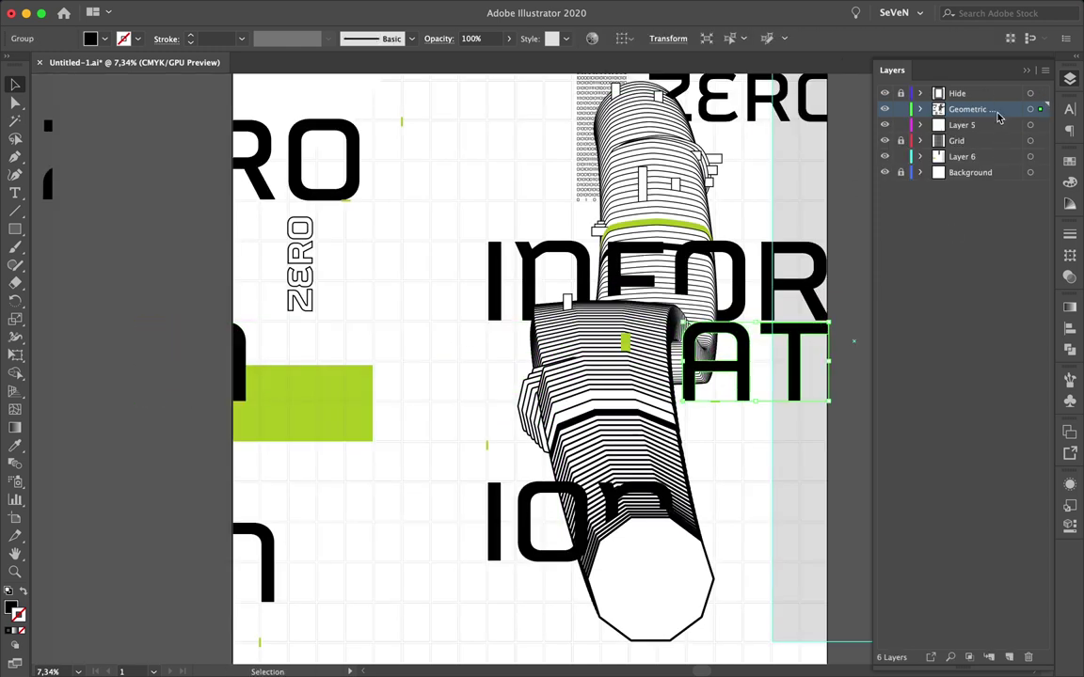
- In the Layers panel, move AT below the tube in stacking order
{"action": "left_click", "coordinate": [950, 657]}
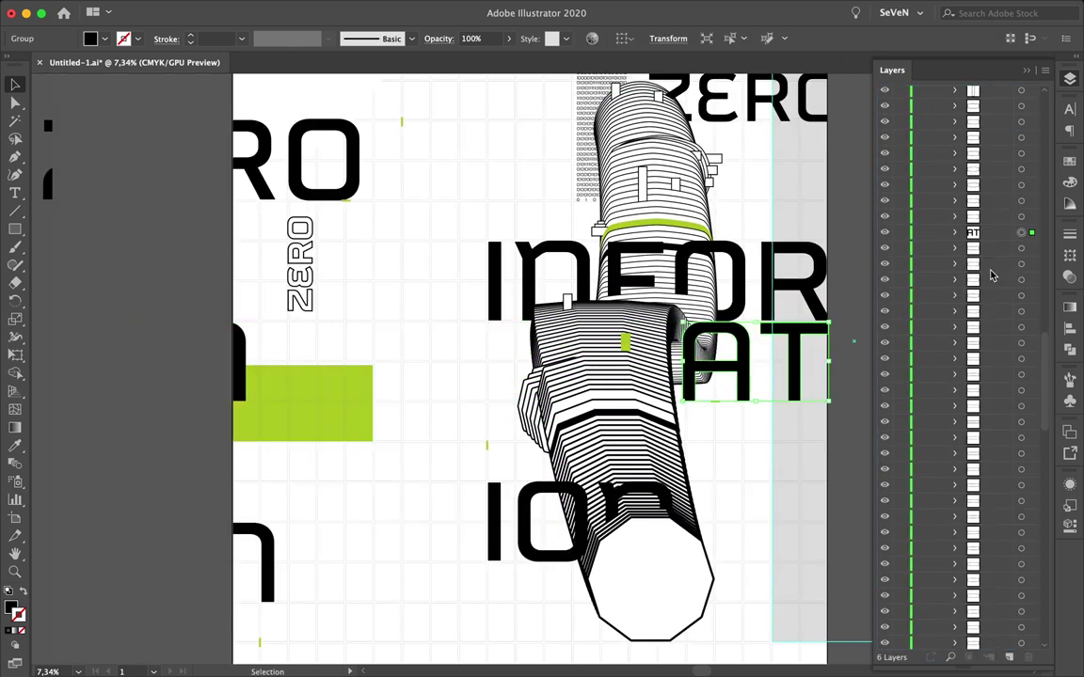
{"action": "left_click_drag", "start_coordinate": [990, 275], "coordinate": [999, 598]}
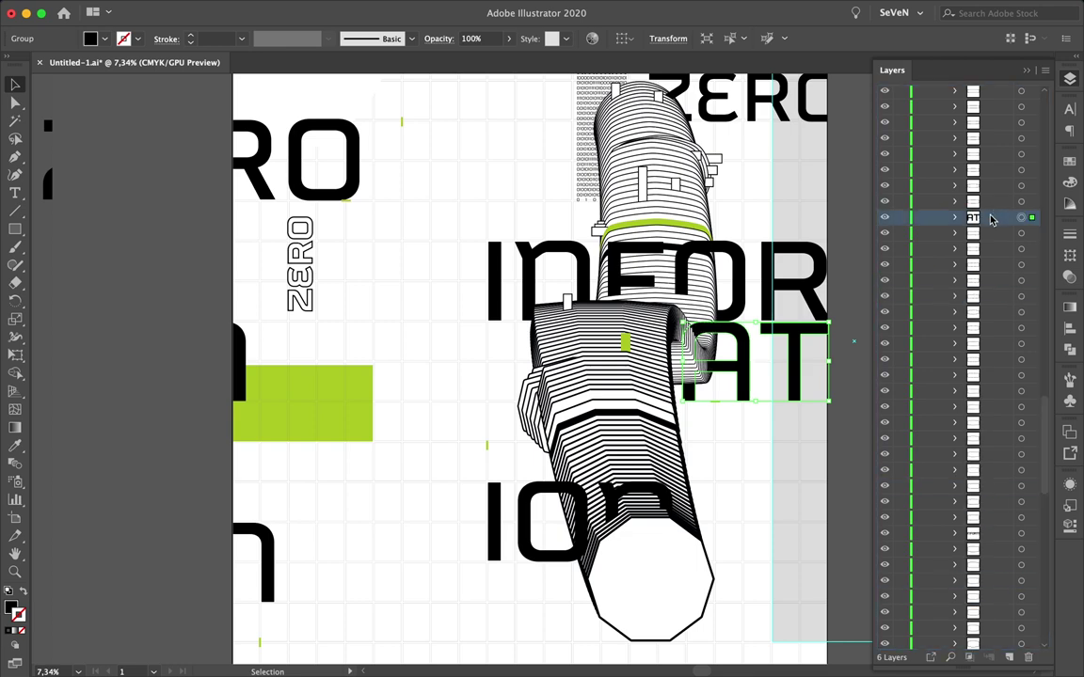
{"action": "scroll", "coordinate": [423, 442], "scroll_direction": "up", "scroll_amount": 2}
{"action": "scroll", "coordinate": [403, 302], "scroll_direction": "down", "scroll_amount": 2}
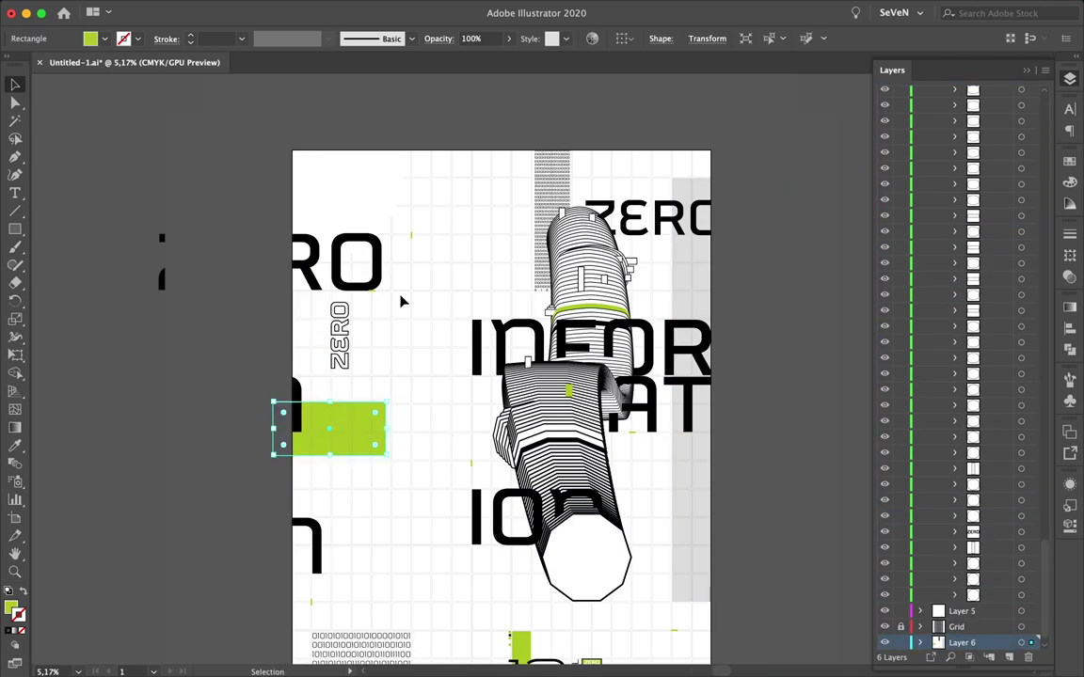
- Isolate the right ZERO badge and delete part of it
{"action": "scroll", "coordinate": [372, 282], "scroll_direction": "up", "scroll_amount": 3}
{"action": "double_click", "coordinate": [372, 282]}
{"action": "key", "text": "Escape"}
{"action": "scroll", "coordinate": [505, 386], "scroll_direction": "down", "scroll_amount": 5}
{"action": "left_click", "coordinate": [661, 428]}
{"action": "double_click", "coordinate": [661, 428]}
{"action": "key", "text": "Delete"}
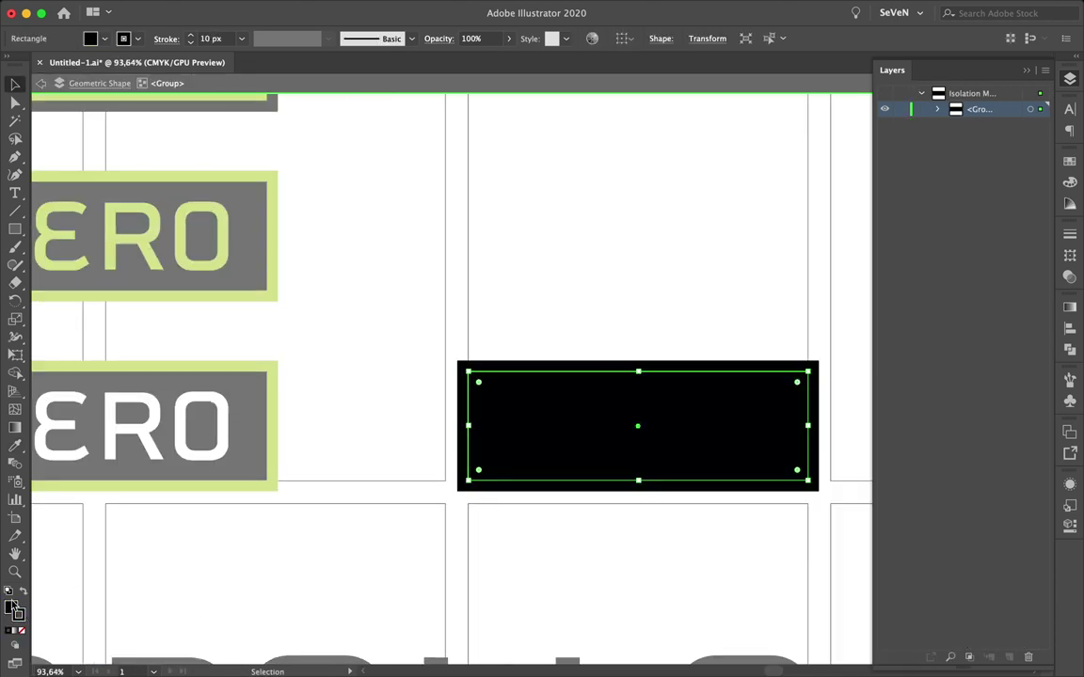
- Copy the ZERO badge further down the page and open the Blend spacing options
{"action": "double_click", "coordinate": [14, 611]}
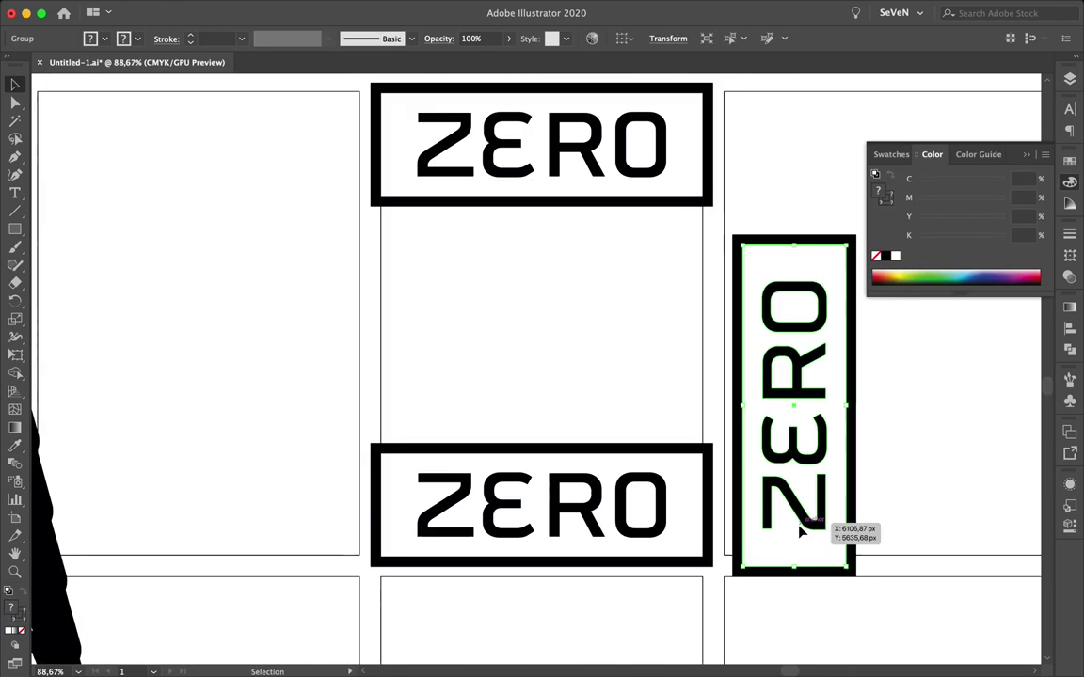
{"action": "mouse_move", "coordinate": [766, 361]}
{"action": "left_mouse_down"}
{"action": "mouse_move", "coordinate": [788, 450]}
{"action": "mouse_move", "coordinate": [707, 515]}
{"action": "left_mouse_up"}
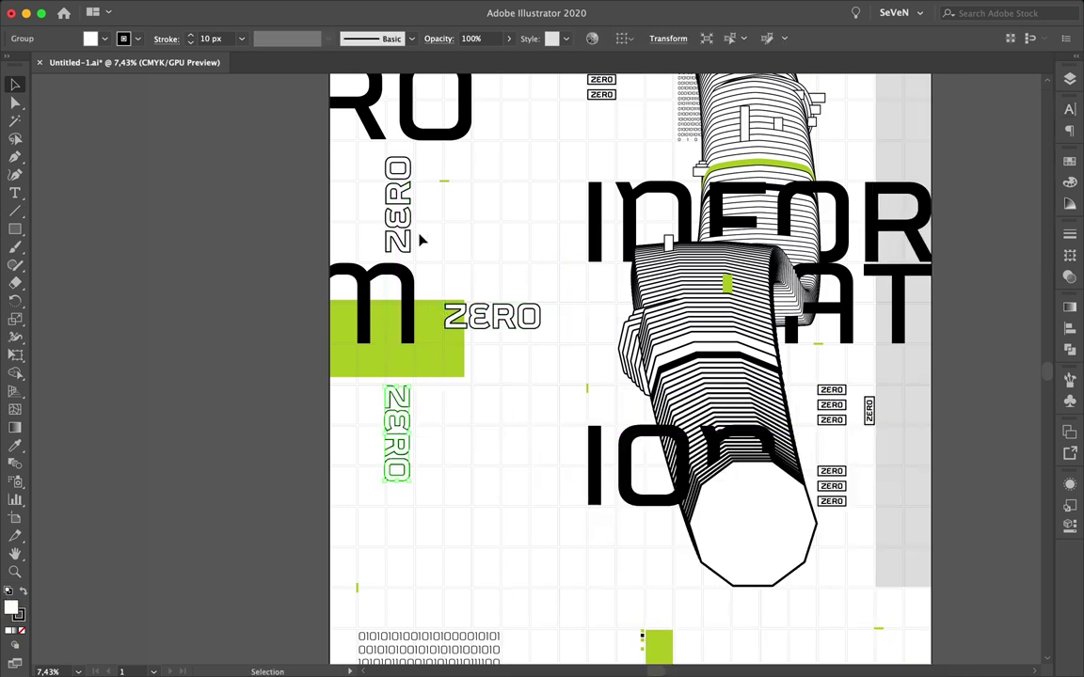
{"action": "double_click", "coordinate": [23, 470]}
- Confirm the blend options and blend two ZERO labels into a chevron trail
{"action": "left_click", "coordinate": [980, 375]}
{"action": "left_click", "coordinate": [397, 202]}
{"action": "left_click", "coordinate": [492, 316]}
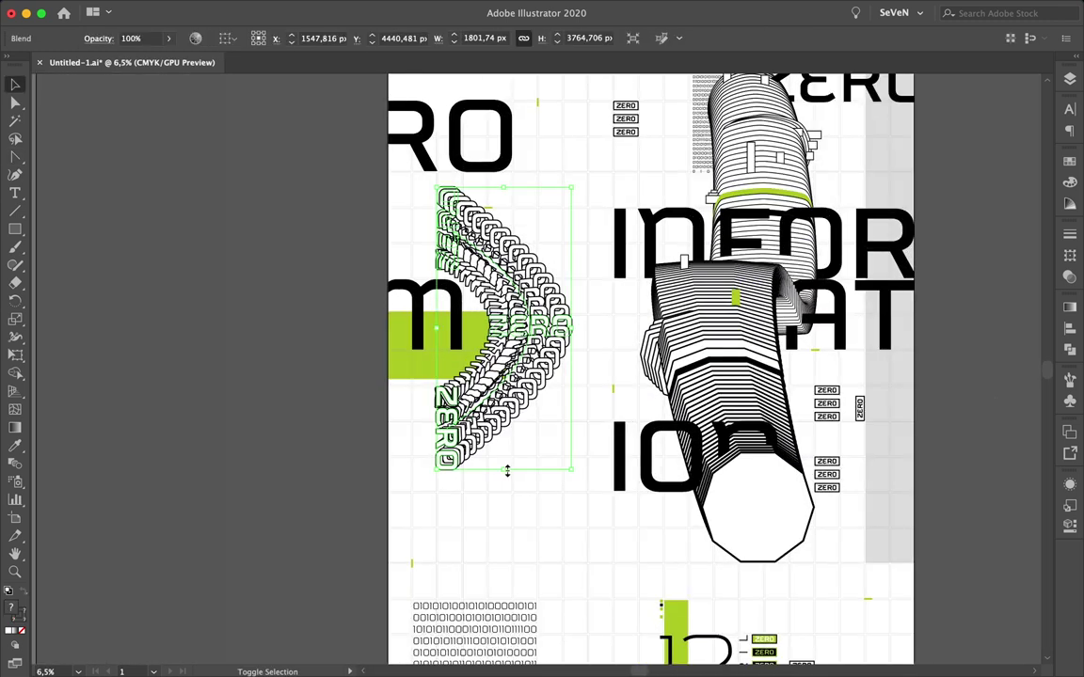
{"action": "scroll", "coordinate": [524, 483], "scroll_direction": "down", "scroll_amount": 3}
- Undo the ZERO blend and rotation, returning the ZERO group to horizontal
{"action": "key", "text": "ctrl+z"}
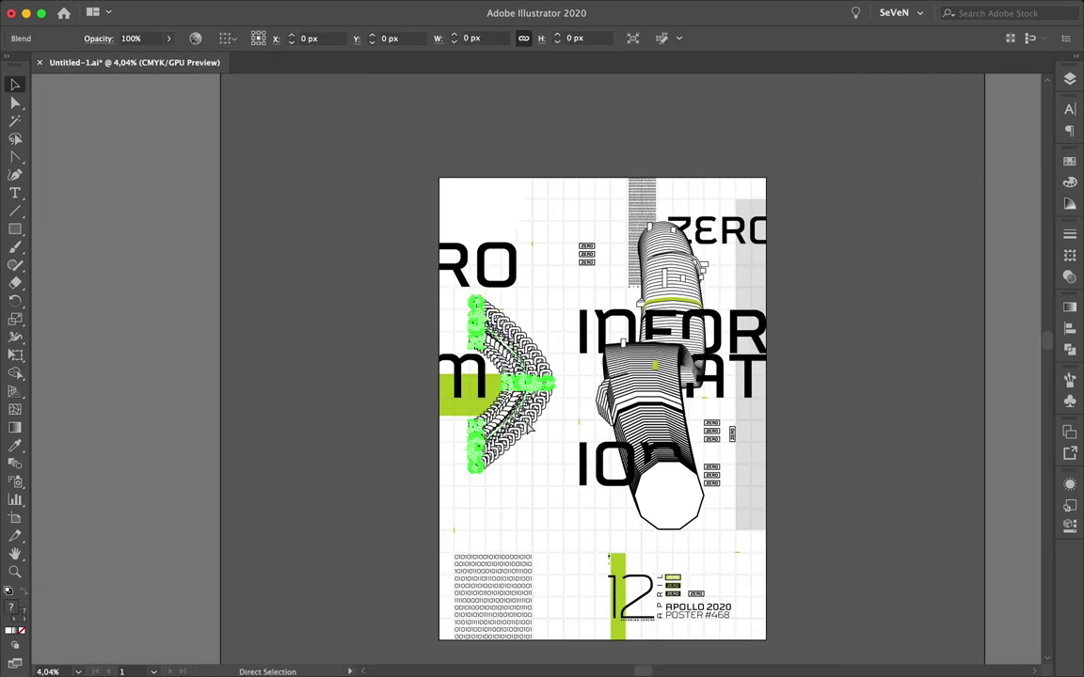
{"action": "scroll", "coordinate": [564, 405], "scroll_direction": "up", "scroll_amount": 3}
{"action": "left_click", "coordinate": [601, 359]}
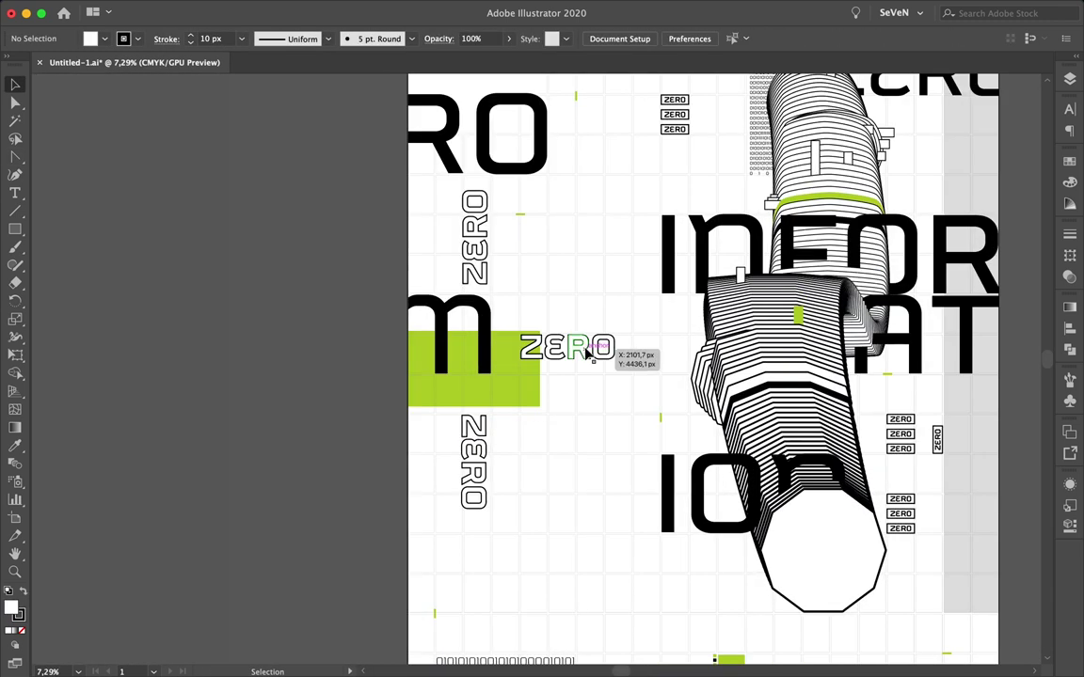
{"action": "scroll", "coordinate": [587, 352], "scroll_direction": "down", "scroll_amount": 1}
{"action": "key", "text": "ctrl+z"}
{"action": "scroll", "coordinate": [583, 244], "scroll_direction": "up", "scroll_amount": 2}
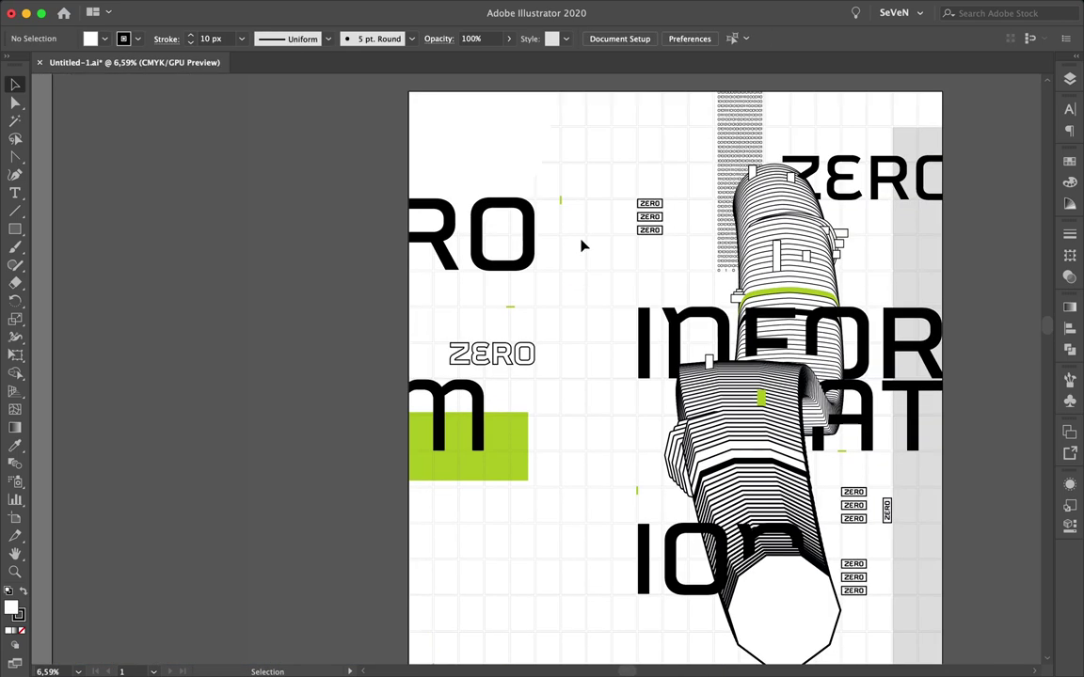
{"action": "scroll", "coordinate": [580, 358], "scroll_direction": "up", "scroll_amount": 5}
{"action": "scroll", "coordinate": [647, 376], "scroll_direction": "down", "scroll_amount": 4}
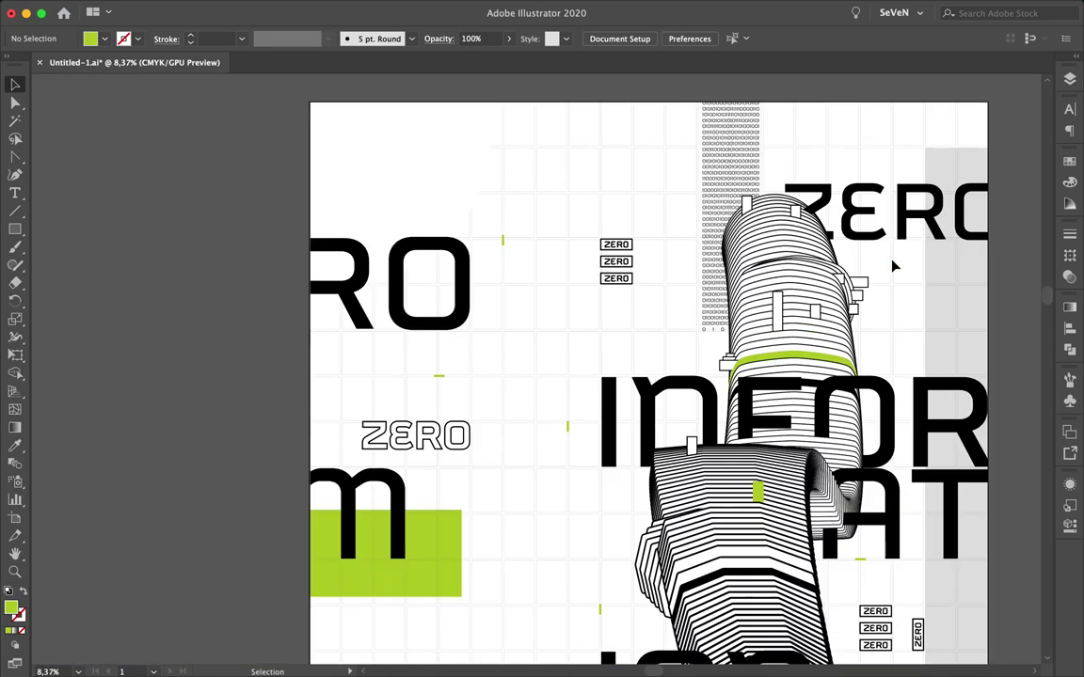
- Draw a new green square above the binary text
{"action": "scroll", "coordinate": [894, 272], "scroll_direction": "down", "scroll_amount": 2}
{"action": "scroll", "coordinate": [592, 461], "scroll_direction": "up", "scroll_amount": 1}
{"action": "left_click", "coordinate": [491, 332]}
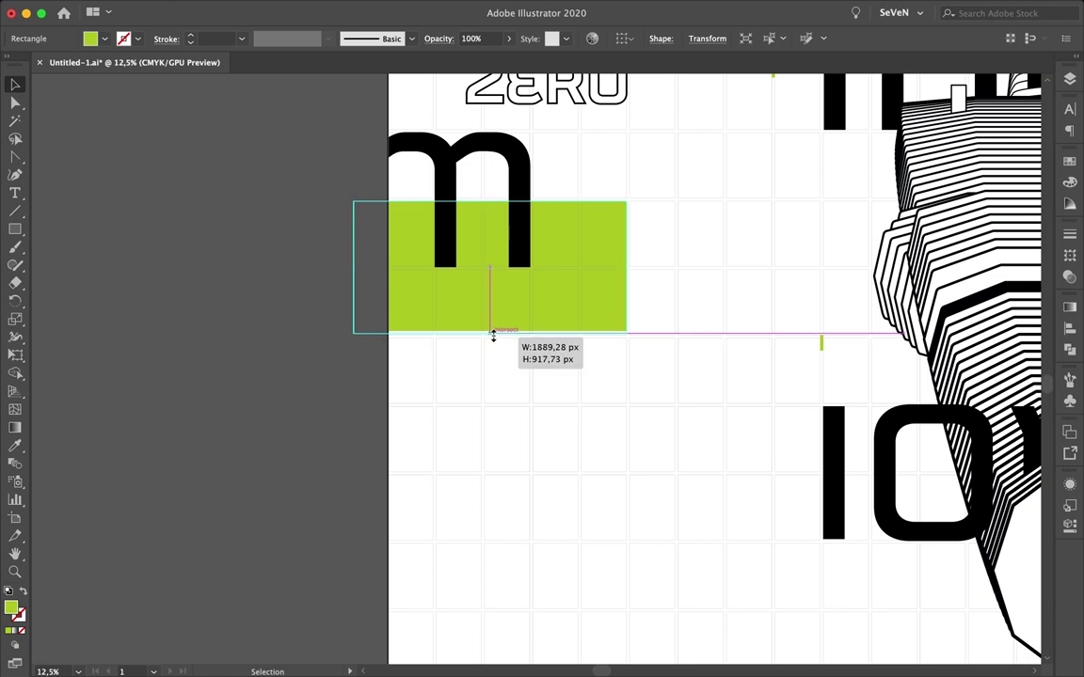
{"action": "key", "text": "super+0"}
{"action": "key", "text": "m"}
{"action": "left_click_drag", "start_coordinate": [462, 440], "coordinate": [597, 564]}
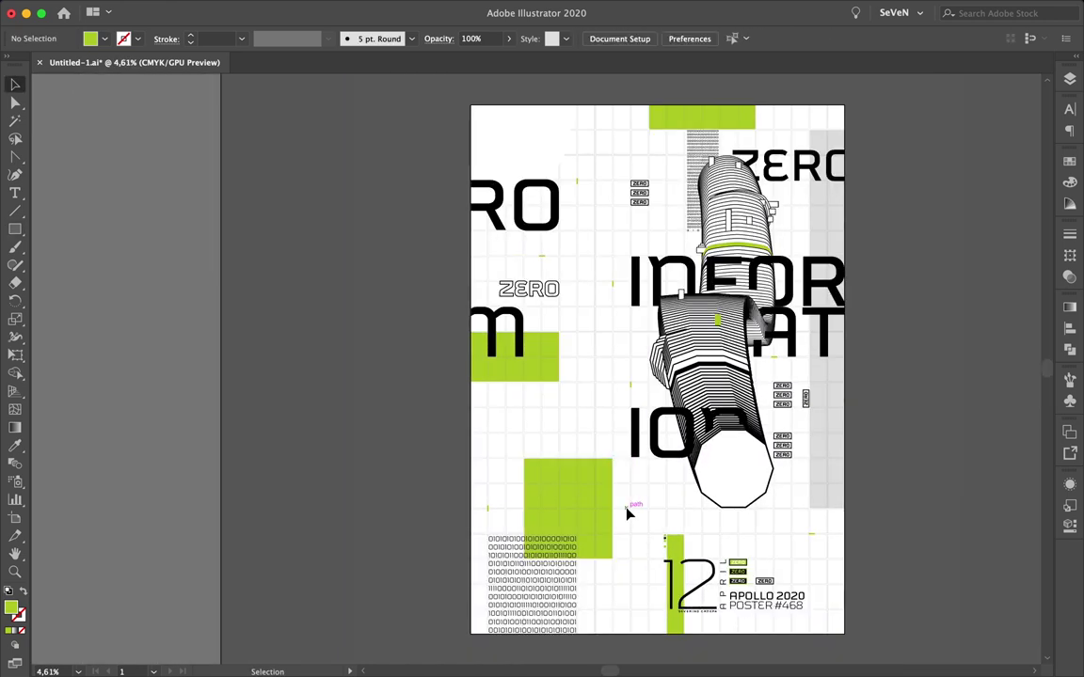
- Move the binary text block straight up
{"action": "mouse_move", "coordinate": [538, 605]}
{"action": "left_mouse_down"}
{"action": "mouse_move", "coordinate": [605, 537]}
{"action": "mouse_move", "coordinate": [645, 445]}
{"action": "left_mouse_up"}
{"action": "key", "text": "super+equal"}
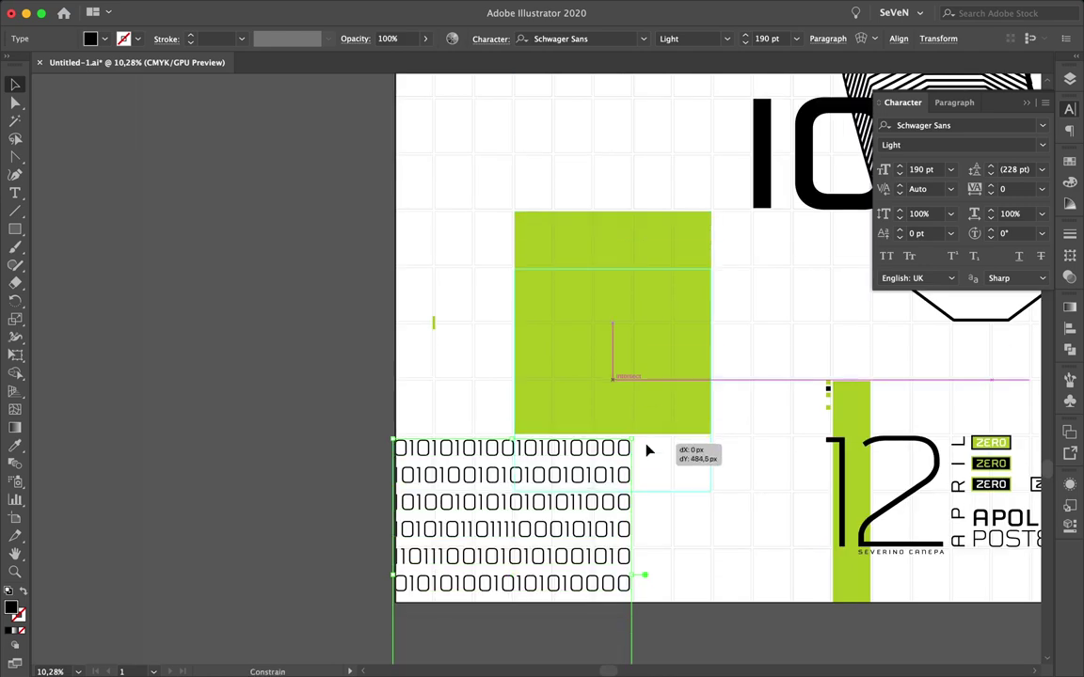
{"action": "key", "text": "super+0"}
{"action": "left_click", "coordinate": [525, 571]}
- Move the 12 APRIL info block to the left
{"action": "scroll", "coordinate": [613, 589], "scroll_direction": "up", "scroll_amount": 2}
{"action": "left_click", "coordinate": [613, 590]}
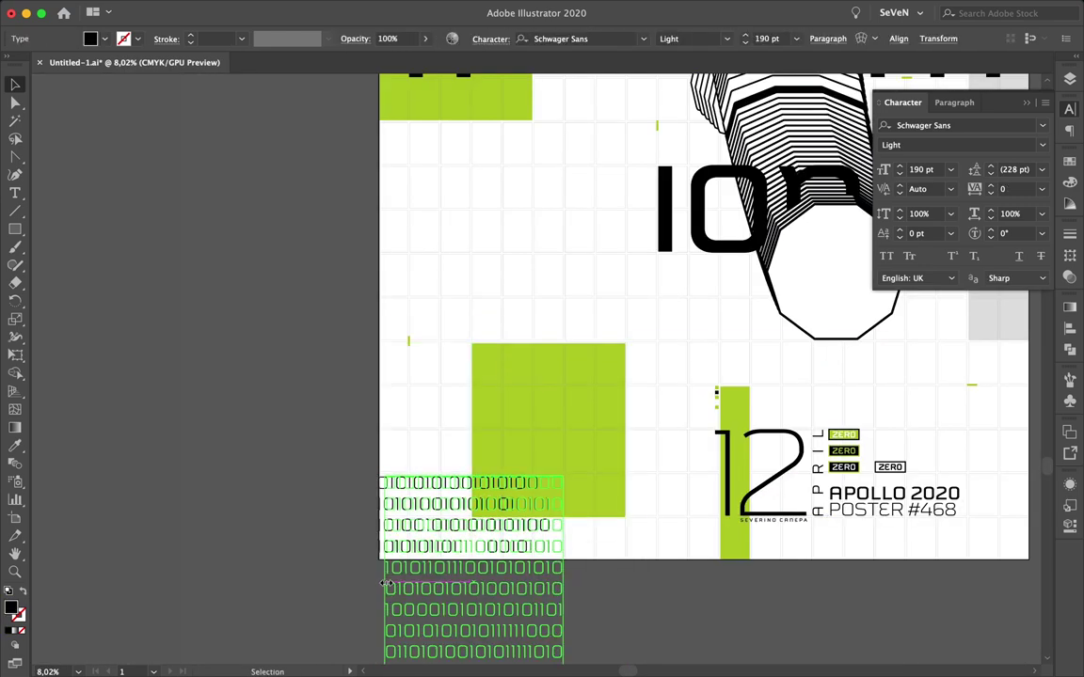
{"action": "scroll", "coordinate": [551, 524], "scroll_direction": "down", "scroll_amount": 3}
{"action": "scroll", "coordinate": [447, 485], "scroll_direction": "up", "scroll_amount": 2}
{"action": "scroll", "coordinate": [459, 455], "scroll_direction": "down", "scroll_amount": 1}
{"action": "left_click", "coordinate": [632, 591]}
{"action": "left_click_drag", "start_coordinate": [632, 591], "coordinate": [455, 568]}
- Place the small square markers beside the green bar
{"action": "scroll", "coordinate": [455, 568], "scroll_direction": "up", "scroll_amount": 2}
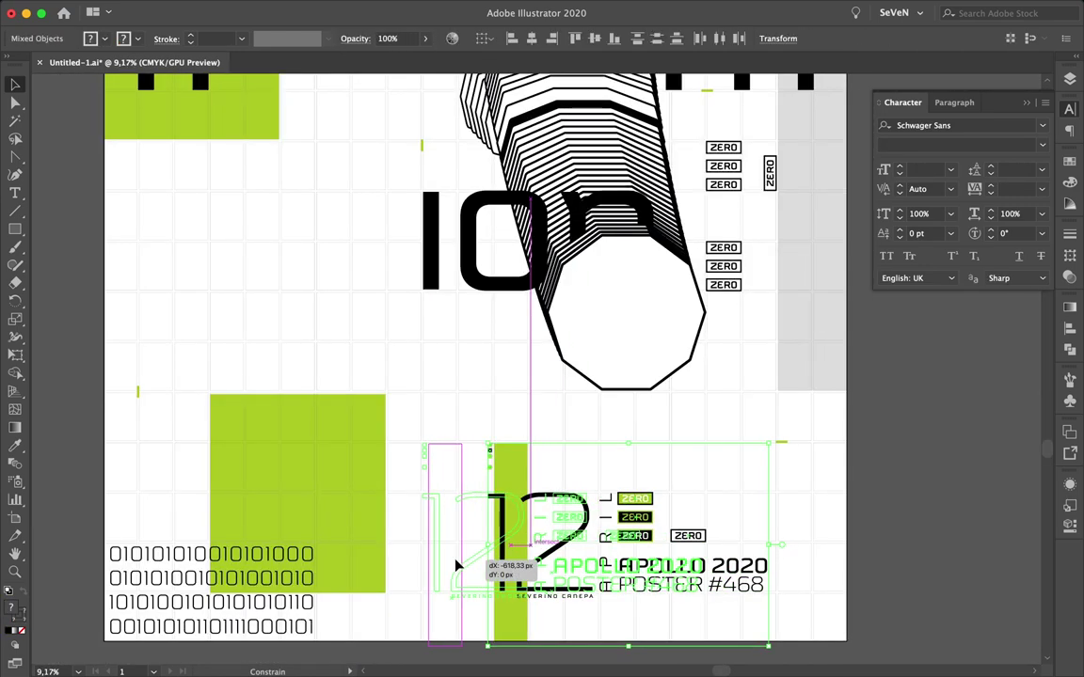
{"action": "scroll", "coordinate": [437, 462], "scroll_direction": "up", "scroll_amount": 6}
{"action": "left_click_drag", "start_coordinate": [436, 463], "coordinate": [336, 457]}
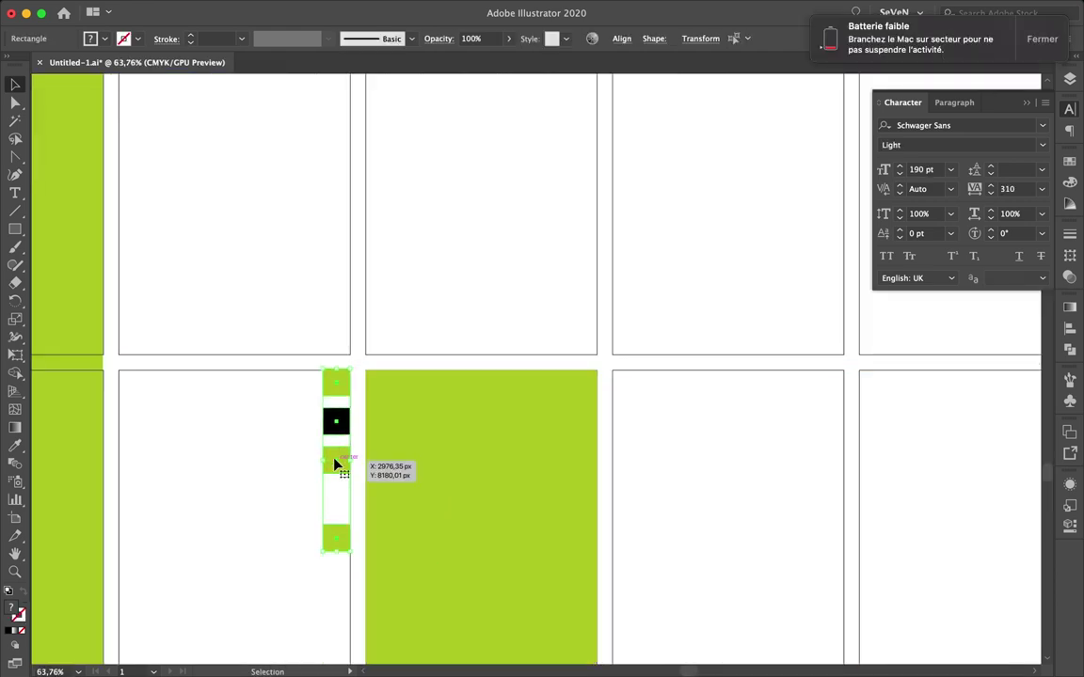
{"action": "scroll", "coordinate": [212, 451], "scroll_direction": "down", "scroll_amount": 6}
{"action": "scroll", "coordinate": [213, 455], "scroll_direction": "up", "scroll_amount": 4}
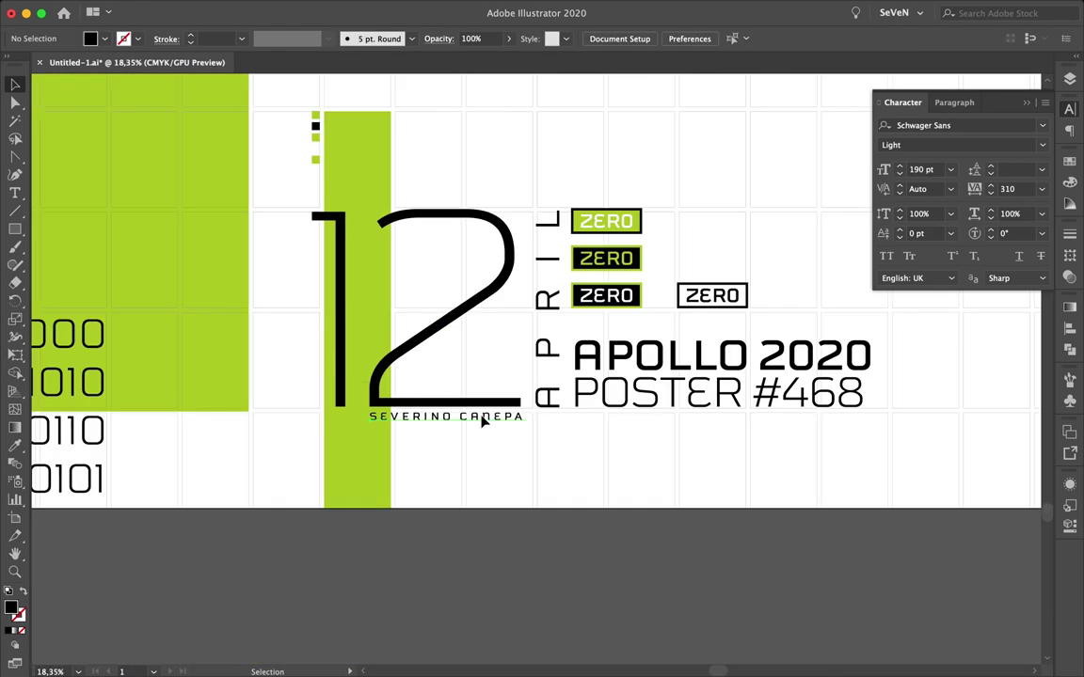
- Move the vertical web address text to the poster's right edge
{"action": "key", "text": "t"}
{"action": "left_click", "coordinate": [708, 488]}
{"action": "scroll", "coordinate": [708, 489], "scroll_direction": "down", "scroll_amount": 3}
{"action": "left_click_drag", "start_coordinate": [865, 513], "coordinate": [894, 411]}
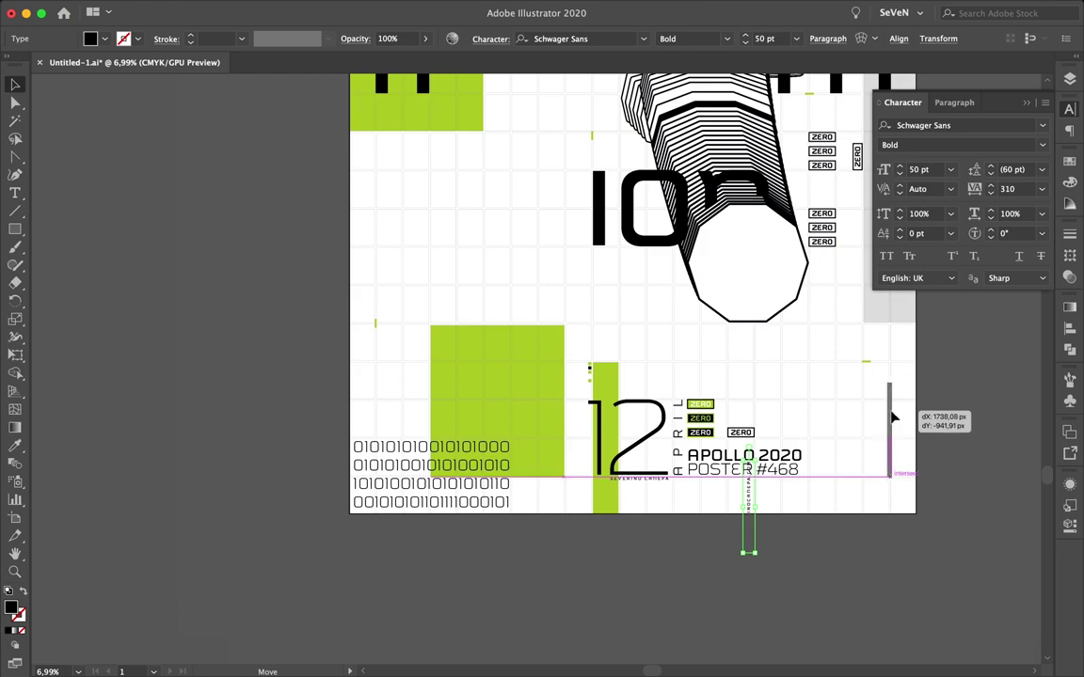
{"action": "scroll", "coordinate": [818, 494], "scroll_direction": "up", "scroll_amount": 6}
{"action": "scroll", "coordinate": [817, 493], "scroll_direction": "down", "scroll_amount": 3}
{"action": "left_click", "coordinate": [754, 186]}
{"action": "scroll", "coordinate": [755, 186], "scroll_direction": "down", "scroll_amount": 4}
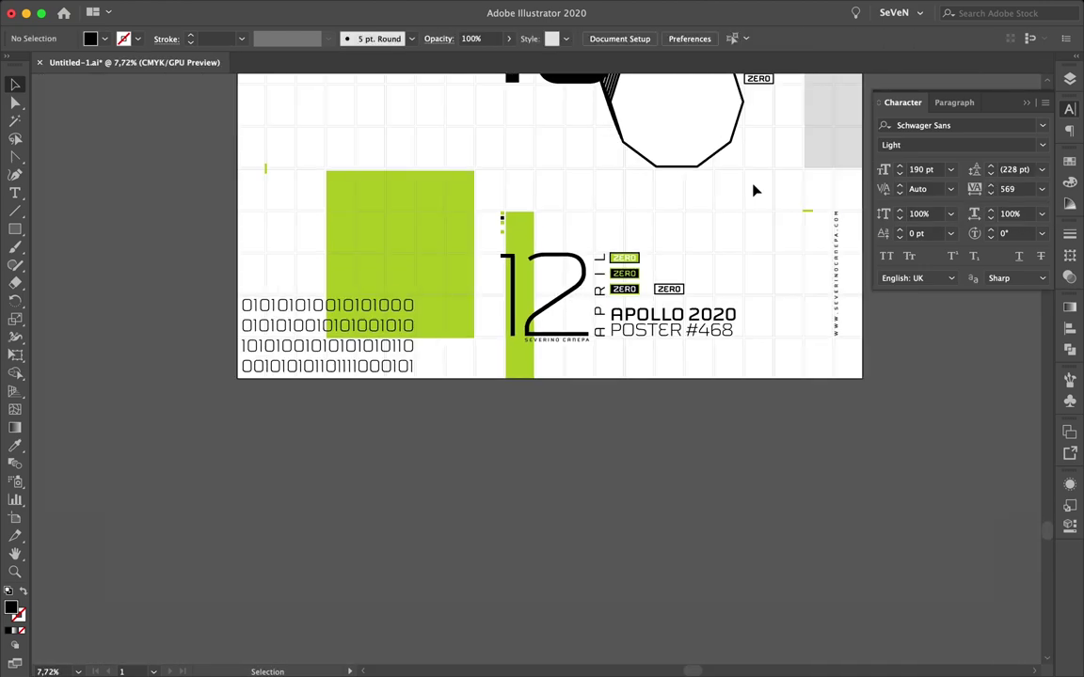
{"action": "scroll", "coordinate": [755, 188], "scroll_direction": "up", "scroll_amount": 3}
{"action": "scroll", "coordinate": [754, 191], "scroll_direction": "up", "scroll_amount": 2}
{"action": "scroll", "coordinate": [755, 190], "scroll_direction": "up", "scroll_amount": 3}
{"action": "scroll", "coordinate": [648, 174], "scroll_direction": "up", "scroll_amount": 4}
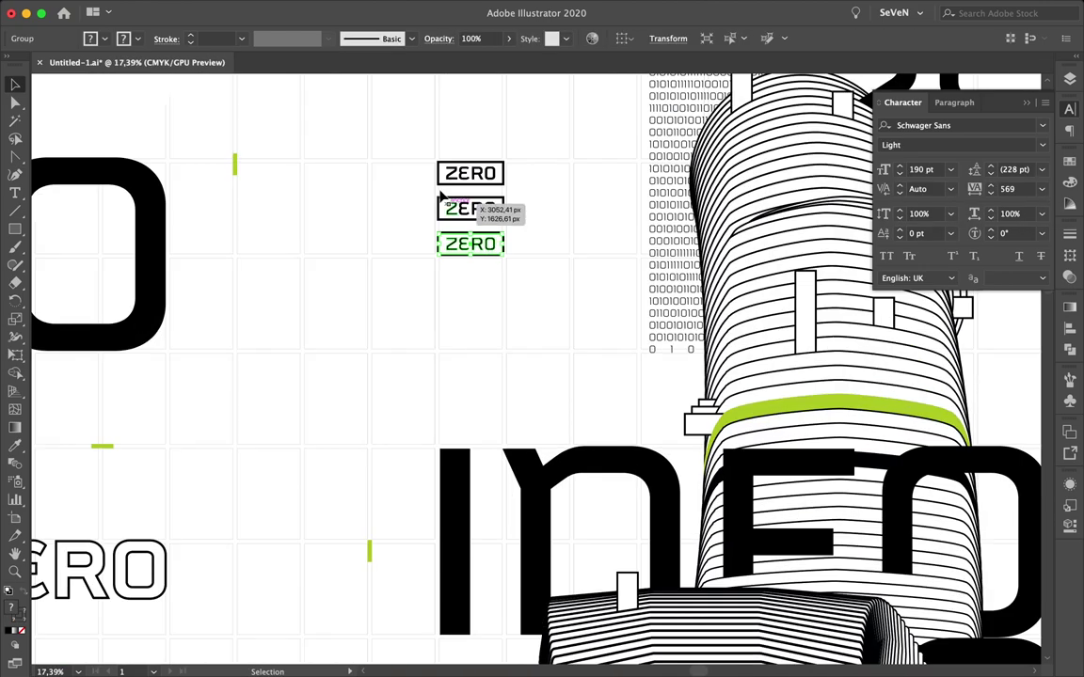
- Line up vertical ZERO badges into a row, Alt-dragging a copy to extend it
{"action": "mouse_move", "coordinate": [522, 313]}
{"action": "left_mouse_down"}
{"action": "mouse_move", "coordinate": [484, 309]}
{"action": "mouse_move", "coordinate": [520, 335]}
{"action": "left_mouse_up"}
{"action": "left_click", "coordinate": [567, 381]}
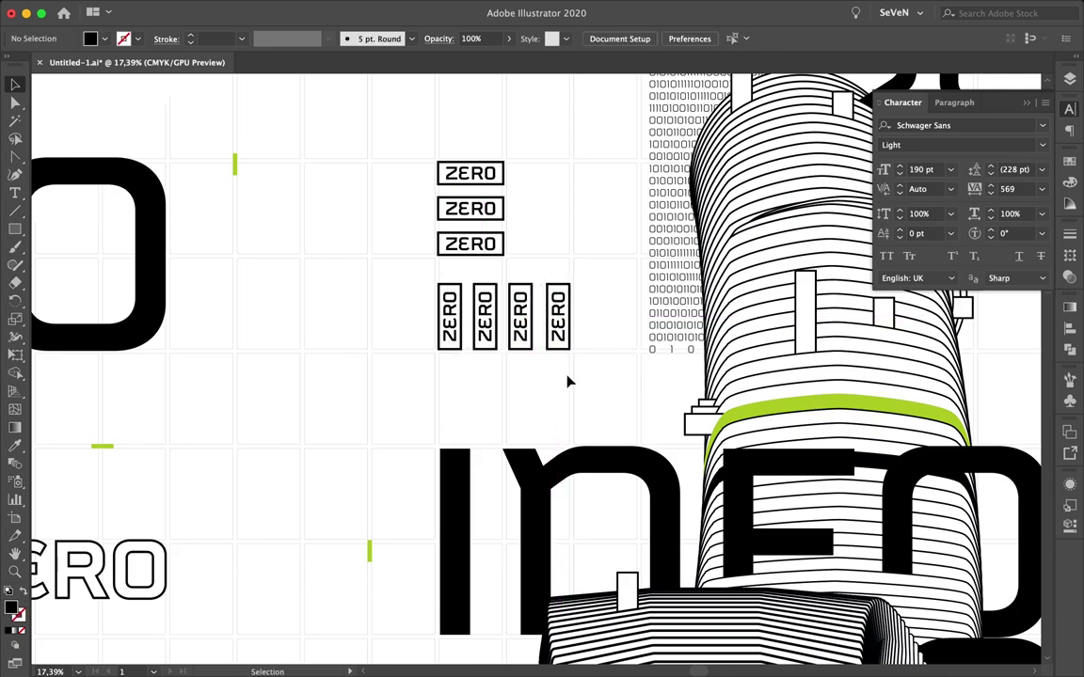
{"action": "left_click_drag", "start_coordinate": [629, 337], "coordinate": [629, 337]}
{"action": "left_click", "coordinate": [1070, 328]}
{"action": "scroll", "coordinate": [641, 309], "scroll_direction": "up", "scroll_amount": 5}
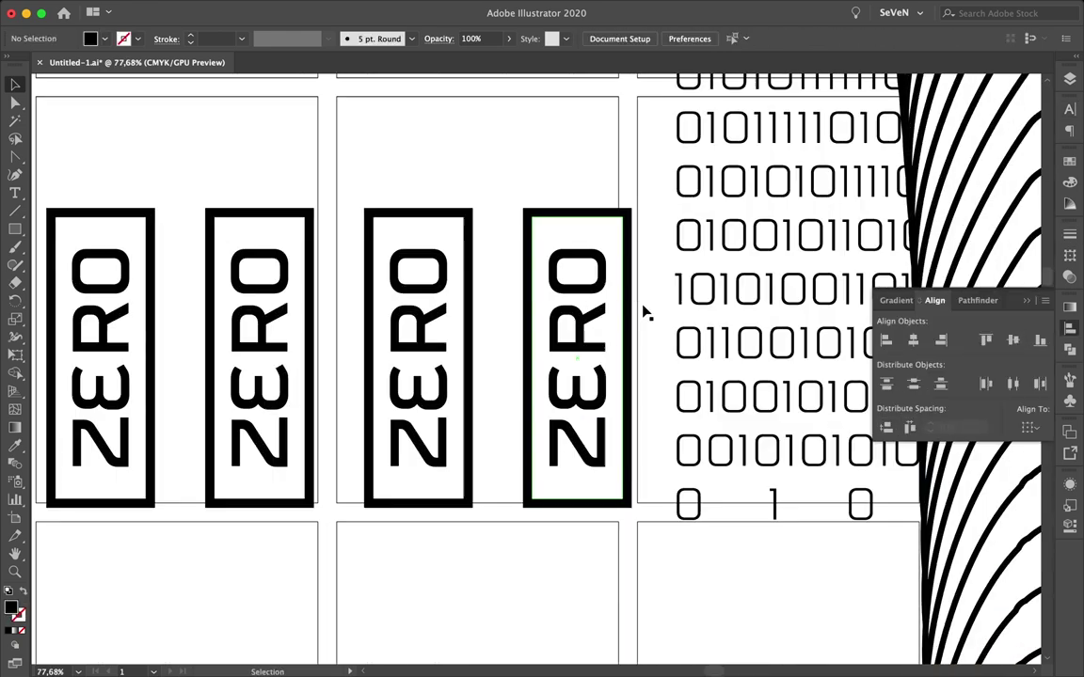
{"action": "scroll", "coordinate": [545, 425], "scroll_direction": "down", "scroll_amount": 8}
{"action": "scroll", "coordinate": [545, 425], "scroll_direction": "down", "scroll_amount": 2}
- Move the row of vertical ZERO badges beside the tube
{"action": "left_click_drag", "start_coordinate": [575, 243], "coordinate": [687, 246]}
{"action": "scroll", "coordinate": [686, 245], "scroll_direction": "up", "scroll_amount": 5}
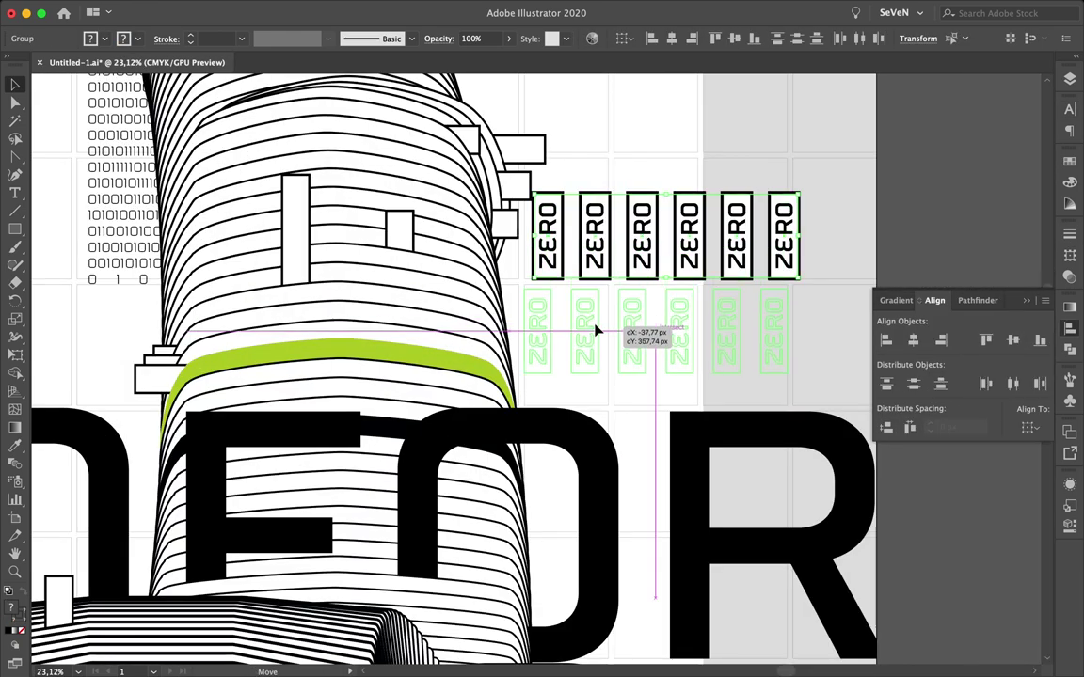
{"action": "scroll", "coordinate": [687, 246], "scroll_direction": "down", "scroll_amount": 6}
{"action": "scroll", "coordinate": [687, 246], "scroll_direction": "down", "scroll_amount": 2}
{"action": "scroll", "coordinate": [618, 471], "scroll_direction": "up", "scroll_amount": 4}
{"action": "scroll", "coordinate": [618, 471], "scroll_direction": "down", "scroll_amount": 3}
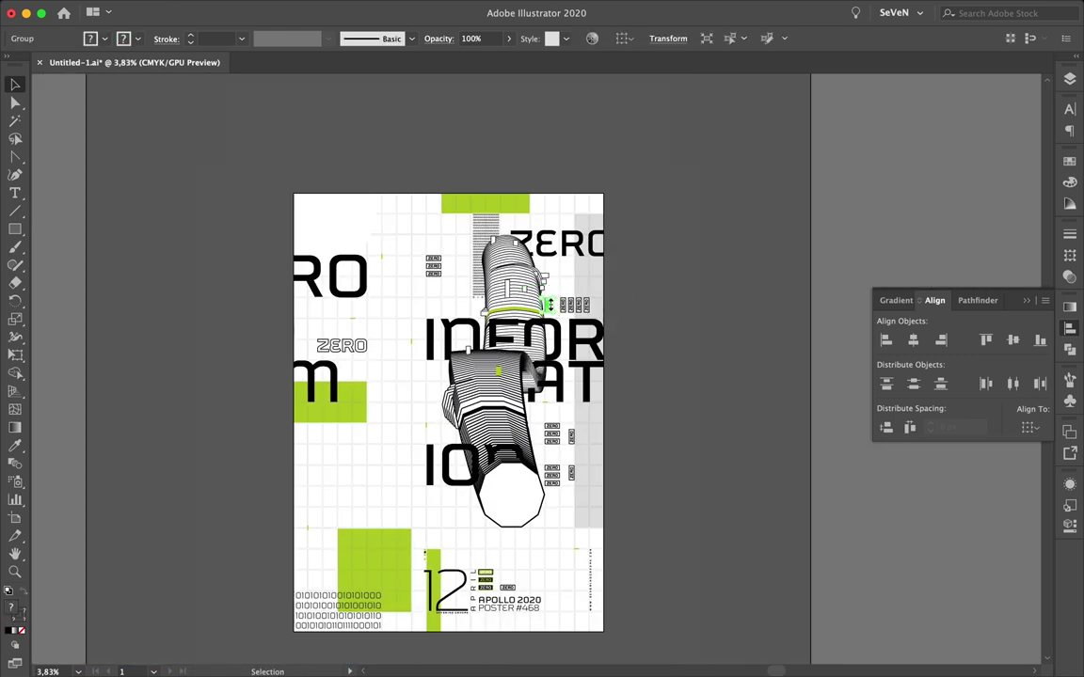
{"action": "scroll", "coordinate": [618, 471], "scroll_direction": "up", "scroll_amount": 2}
- Make the binary text at bottom left Bold and larger in the Character panel
{"action": "left_click", "coordinate": [369, 616]}
{"action": "left_click", "coordinate": [1069, 110]}
{"action": "left_click", "coordinate": [1041, 145]}
{"action": "left_click", "coordinate": [906, 293]}
{"action": "left_click", "coordinate": [899, 166]}
{"action": "left_click", "coordinate": [451, 494]}
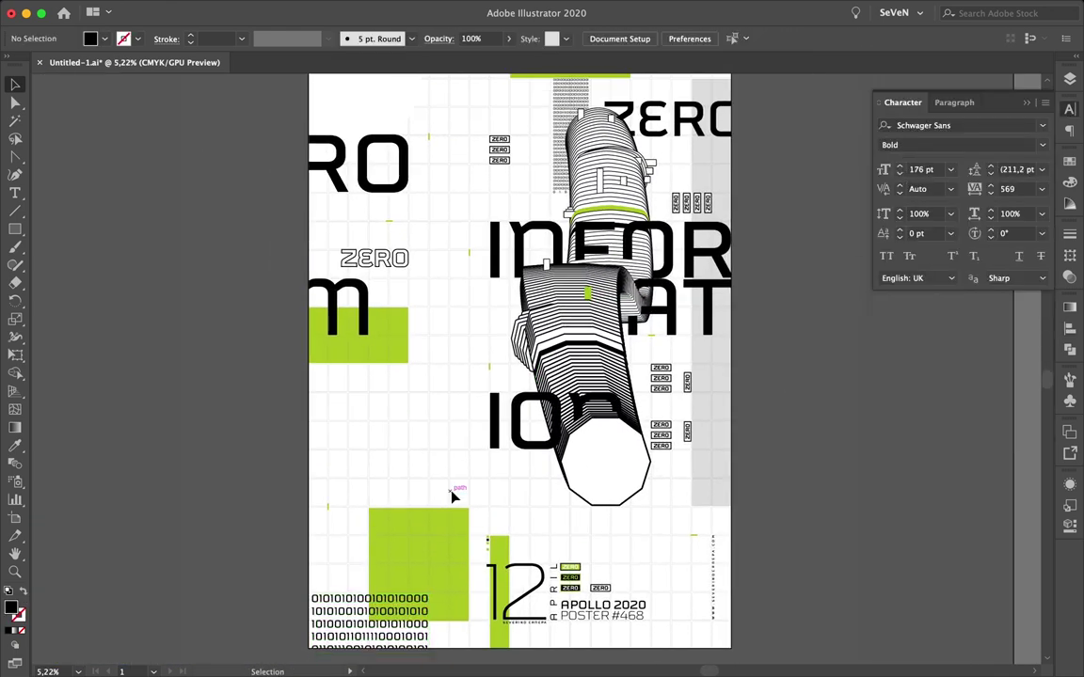
{"action": "scroll", "coordinate": [450, 494], "scroll_direction": "up", "scroll_amount": 3}
{"action": "scroll", "coordinate": [452, 494], "scroll_direction": "up", "scroll_amount": 2}
{"action": "scroll", "coordinate": [460, 473], "scroll_direction": "down", "scroll_amount": 2}
- Place small white dashes onto the lower green square
{"action": "left_click", "coordinate": [460, 473]}
{"action": "scroll", "coordinate": [312, 550], "scroll_direction": "up", "scroll_amount": 3}
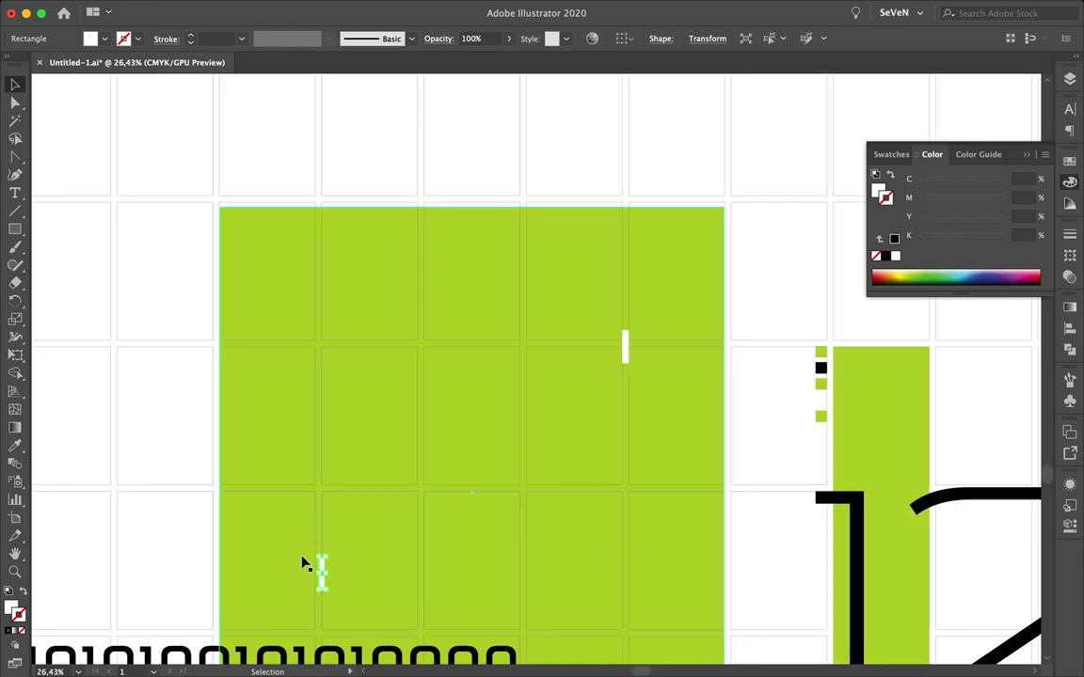
{"action": "left_click_drag", "start_coordinate": [323, 571], "coordinate": [331, 488]}
{"action": "scroll", "coordinate": [237, 479], "scroll_direction": "down", "scroll_amount": 2}
{"action": "left_click", "coordinate": [588, 314]}
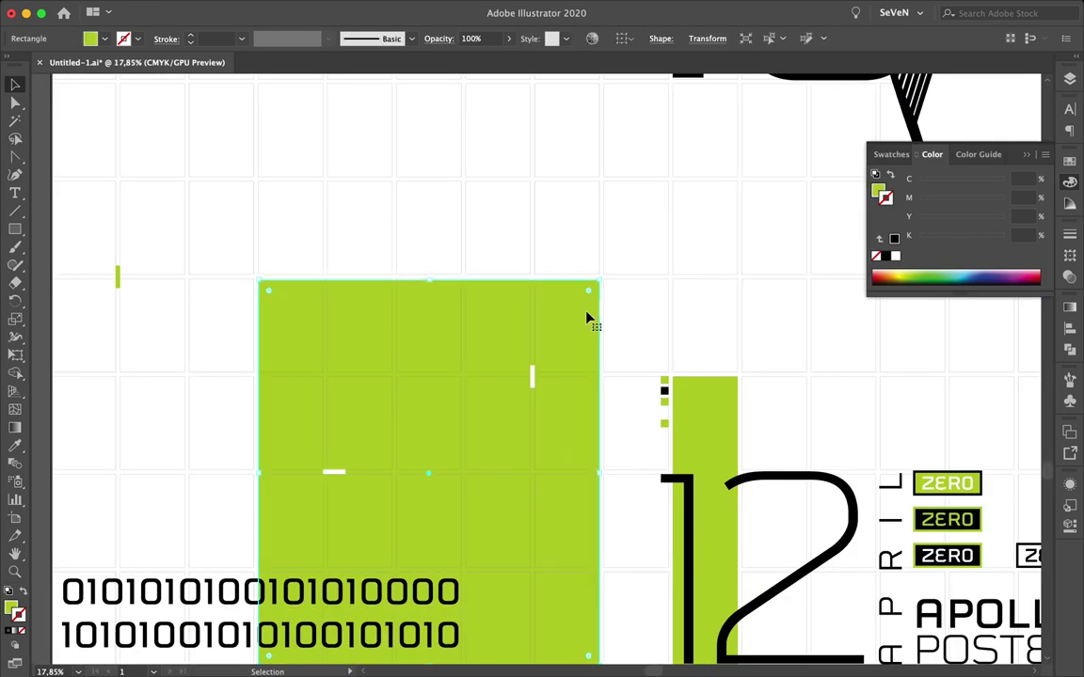
{"action": "scroll", "coordinate": [553, 357], "scroll_direction": "up", "scroll_amount": 3}
{"action": "left_click", "coordinate": [553, 357]}
{"action": "scroll", "coordinate": [553, 360], "scroll_direction": "down", "scroll_amount": 5}
{"action": "scroll", "coordinate": [788, 343], "scroll_direction": "down", "scroll_amount": 2}
{"action": "scroll", "coordinate": [622, 322], "scroll_direction": "up", "scroll_amount": 3}
{"action": "scroll", "coordinate": [622, 322], "scroll_direction": "down", "scroll_amount": 3}
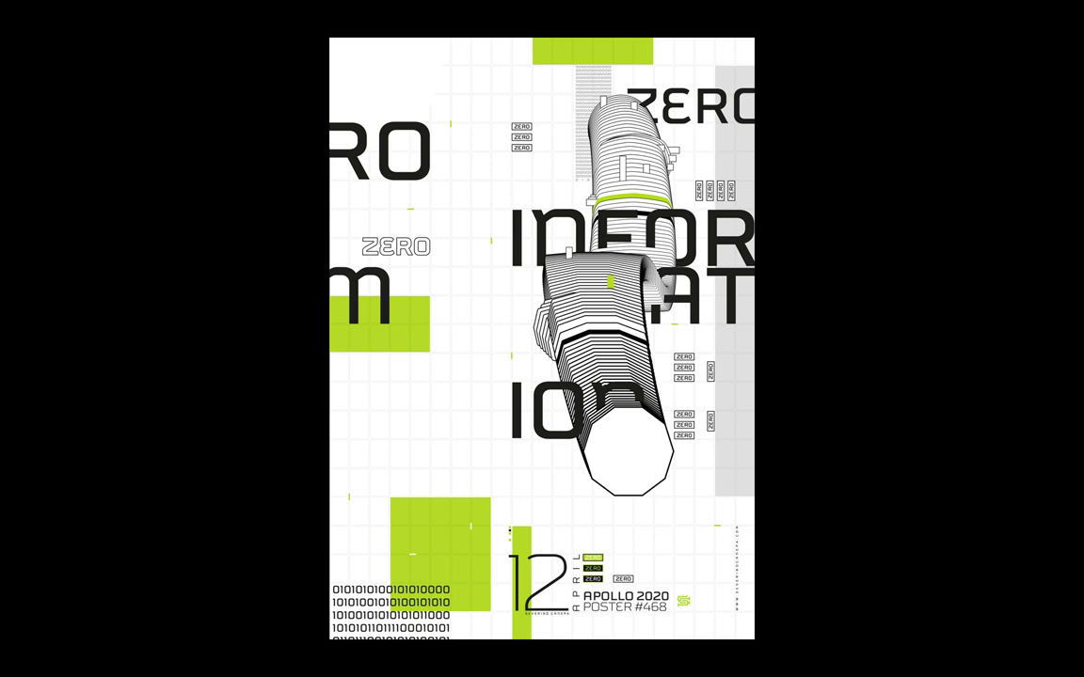